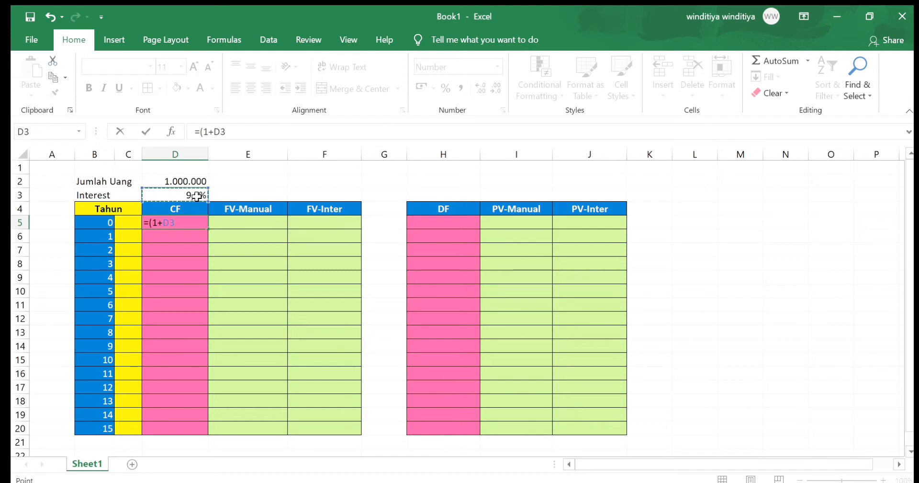
Complete the year-0 CF formula in D5 as =(1+$D$3)^B5, with an absolute reference to the interest rate
key("F4")
type(")")
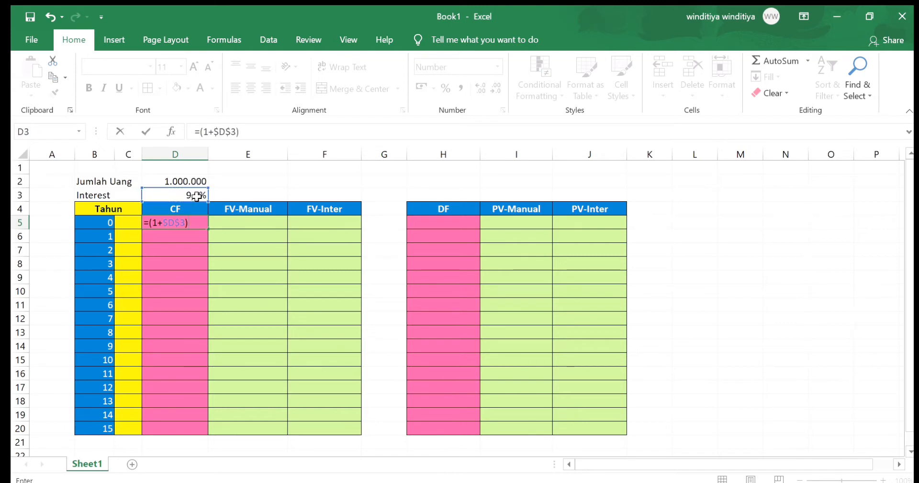
type("^")
left_click(91, 224)
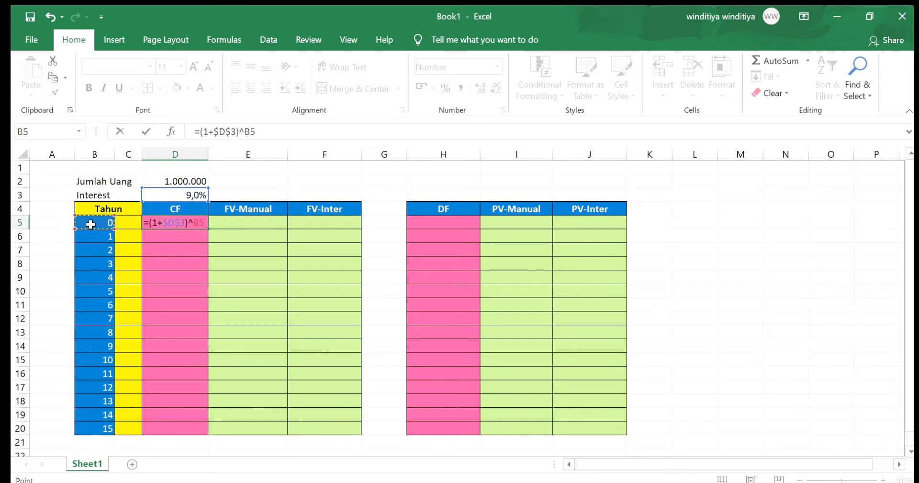
key("Return")
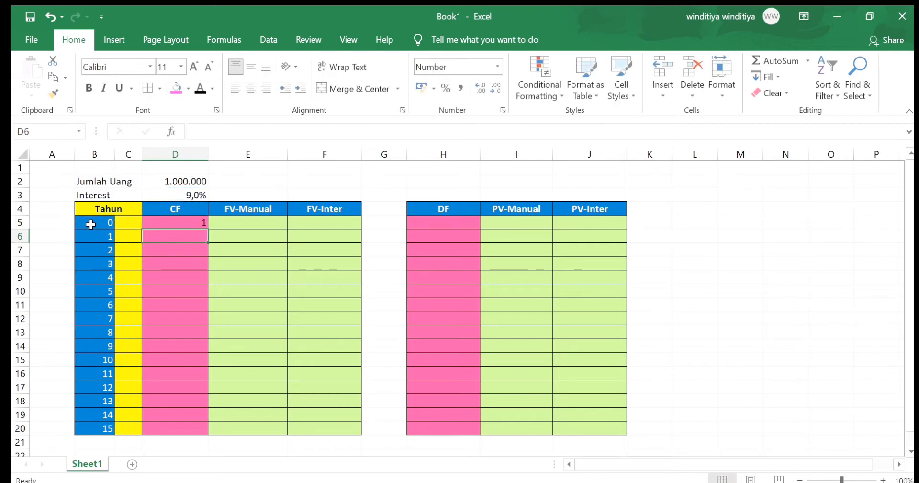
Format D5 with four decimal places and fill its formula down the CF column to D20
left_click(173, 221)
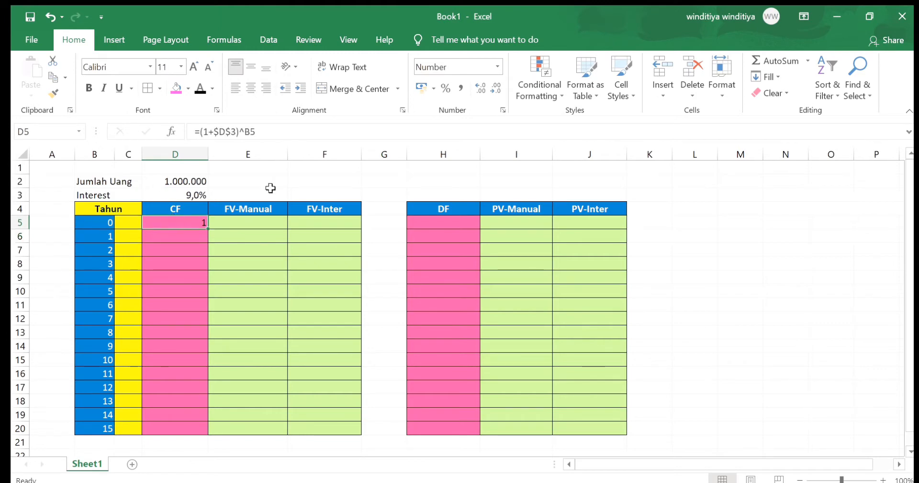
left_click(479, 89)
left_click(480, 89)
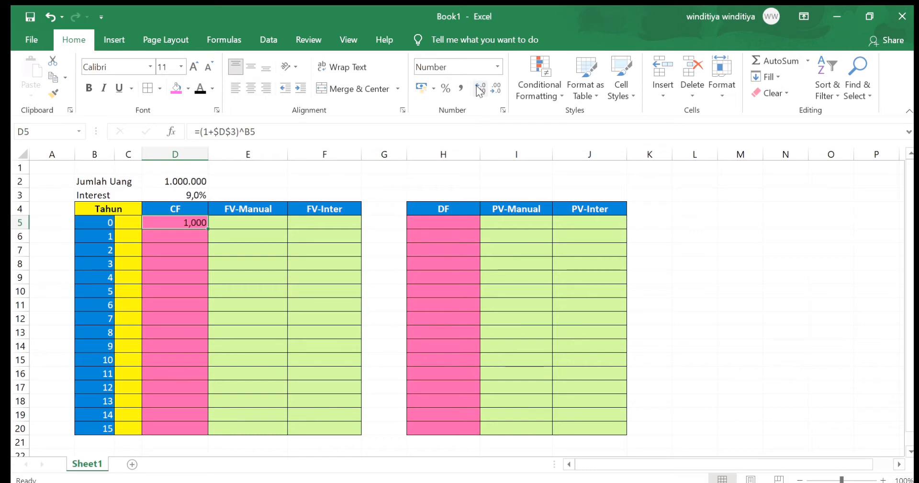
left_click_drag(209, 229, 210, 229)
double_click(210, 228)
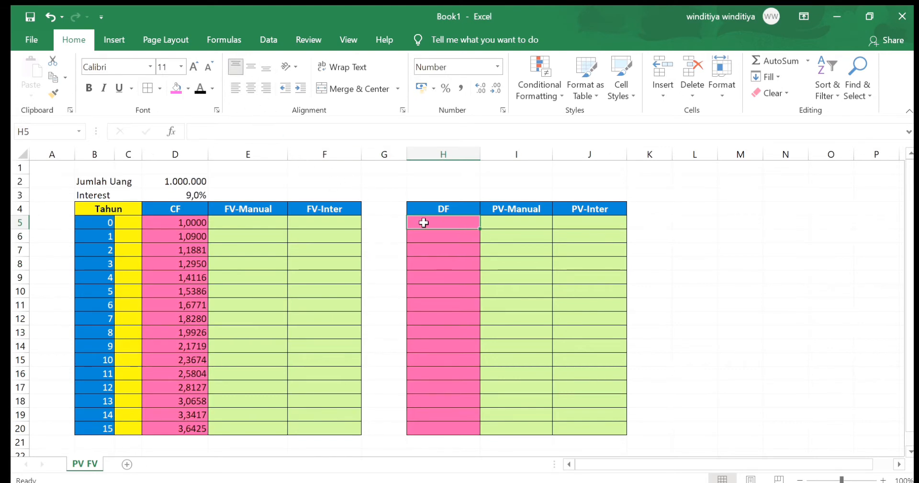
Enter the discount factor formula =1/(1+$D$3)^B5 in H5 and fill it down the DF column to H20
type("=")
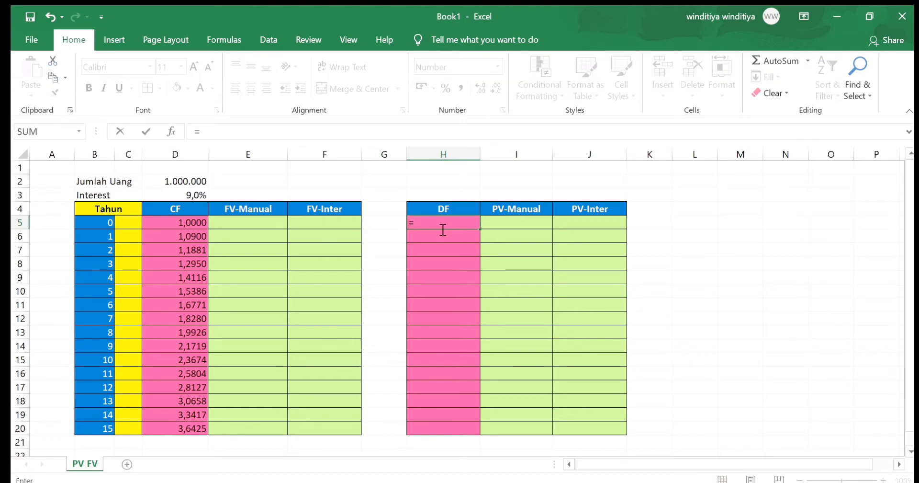
type("1/(")
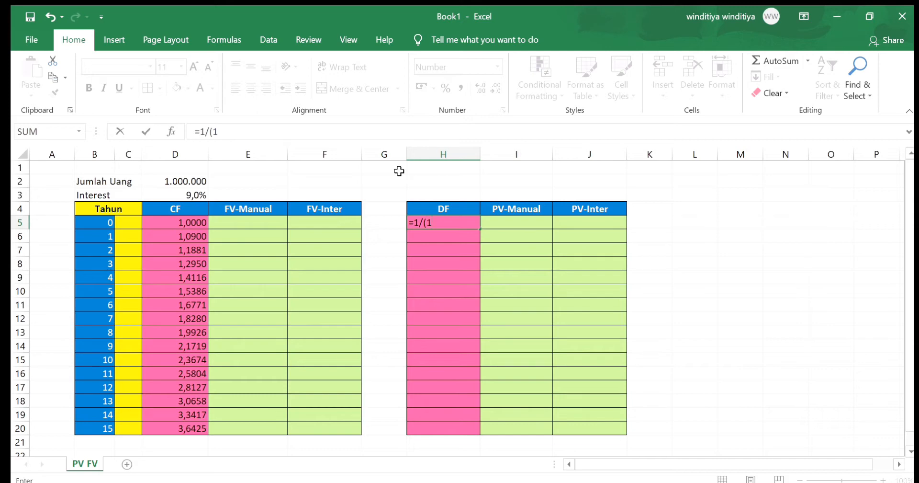
type("1+")
left_click(199, 195)
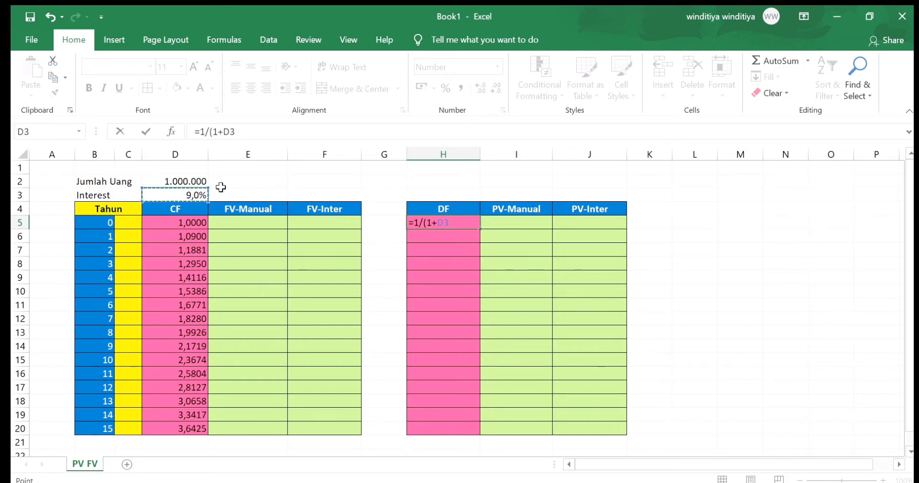
key("F4")
type(")^")
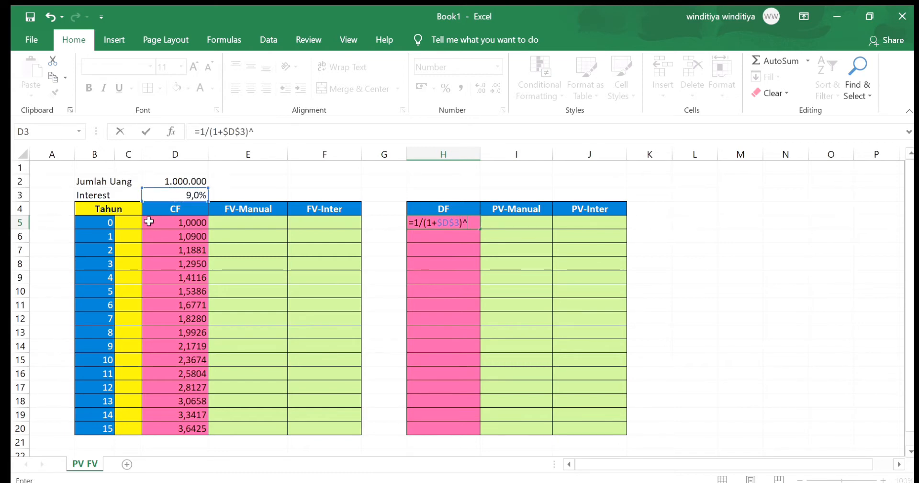
left_click(108, 221)
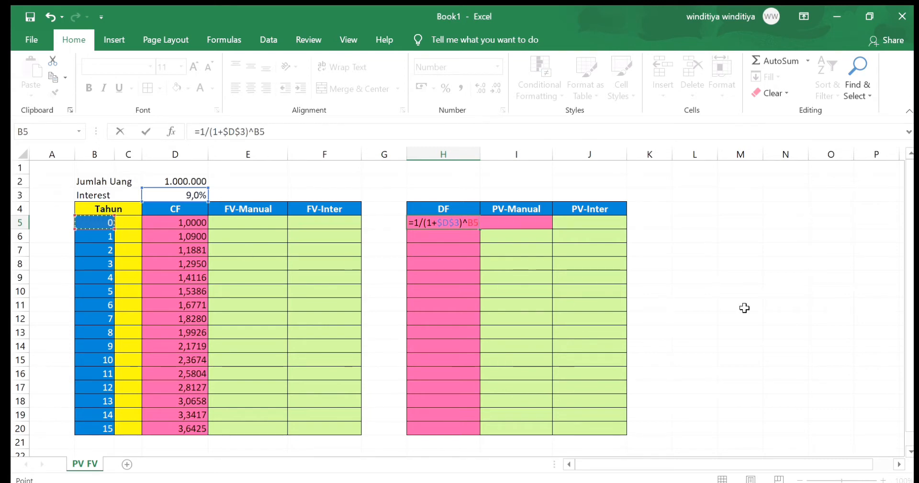
key("Return")
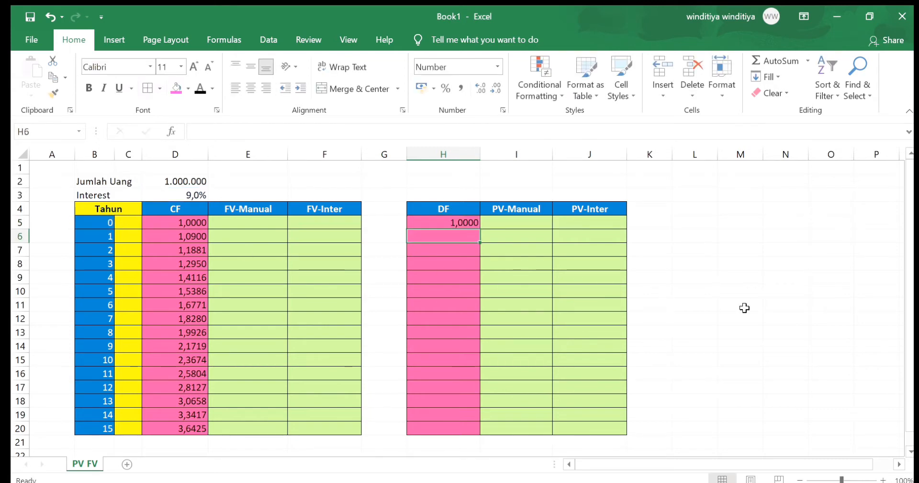
left_click(460, 218)
left_click_drag(479, 229, 470, 429)
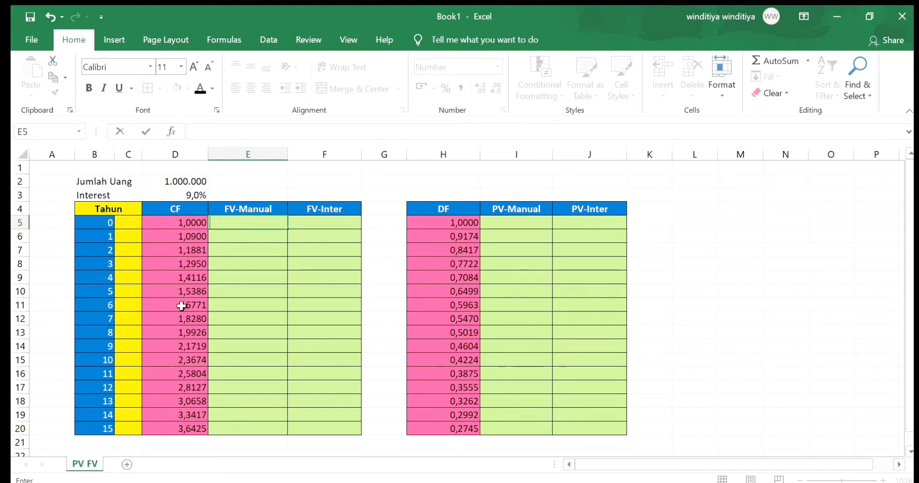
Enter =$D$2*(1+$D$3)^B5 in E5 and fill it down the FV-Manual column to E20
left_click(263, 224)
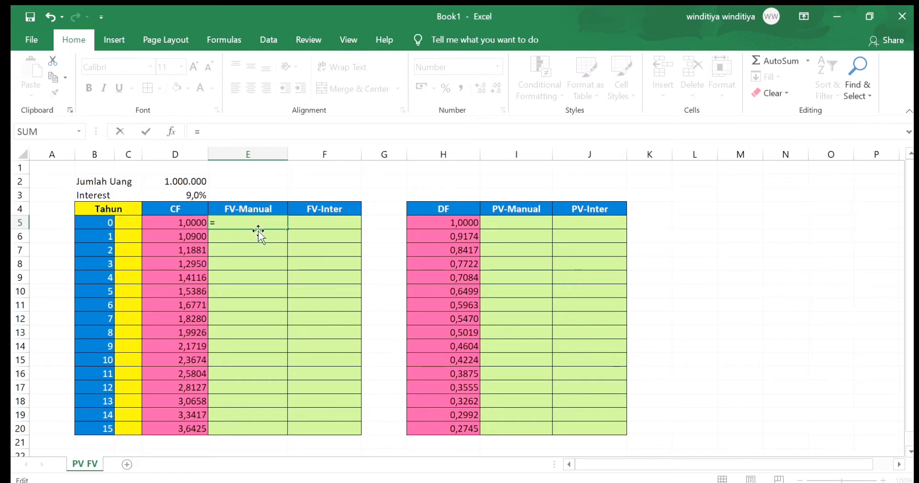
left_click(177, 183)
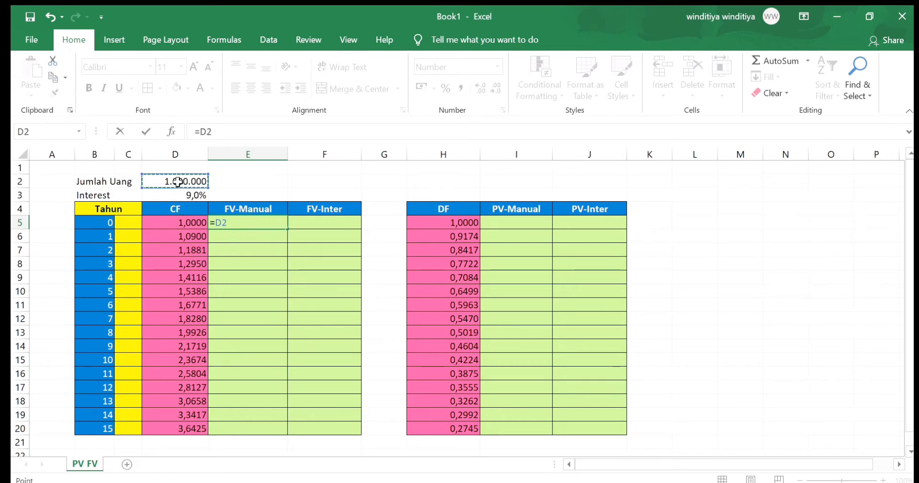
key("F4")
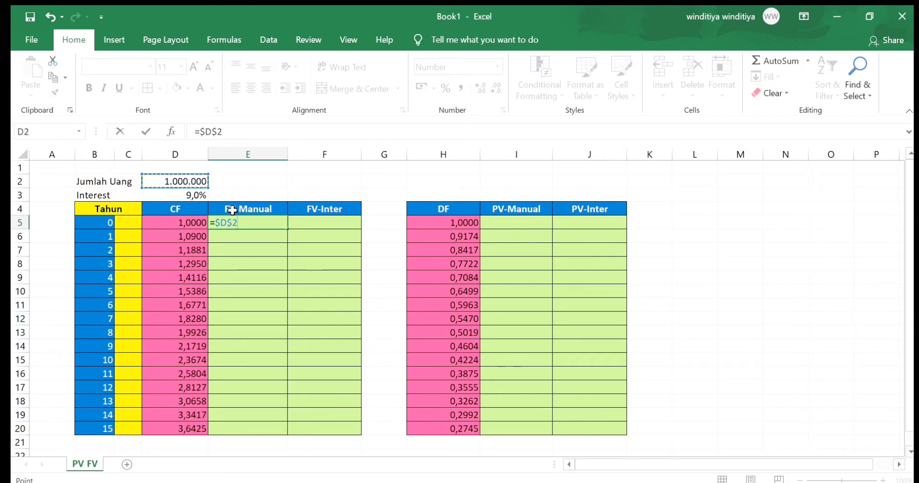
type("*(1+")
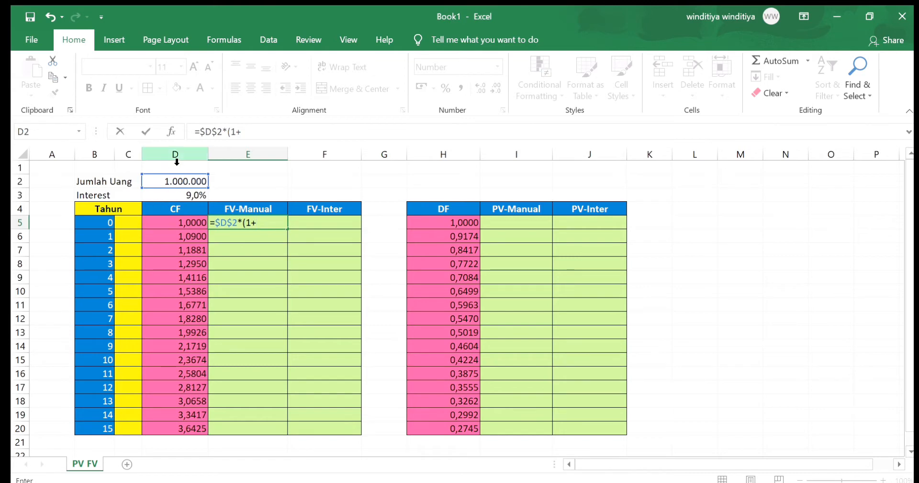
left_click(188, 193)
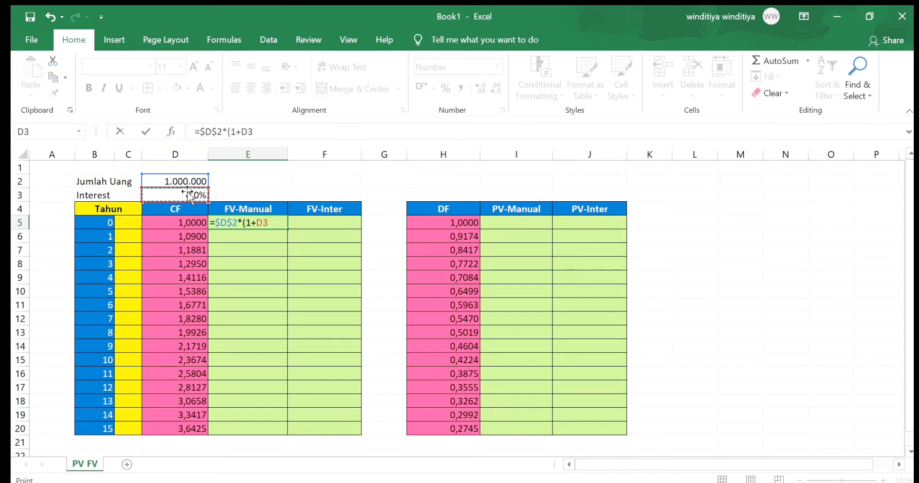
key("F4")
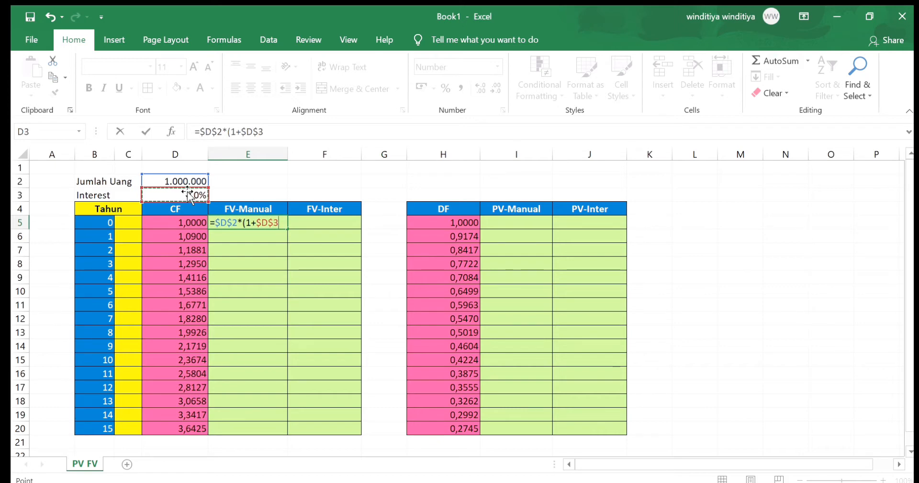
type(")^")
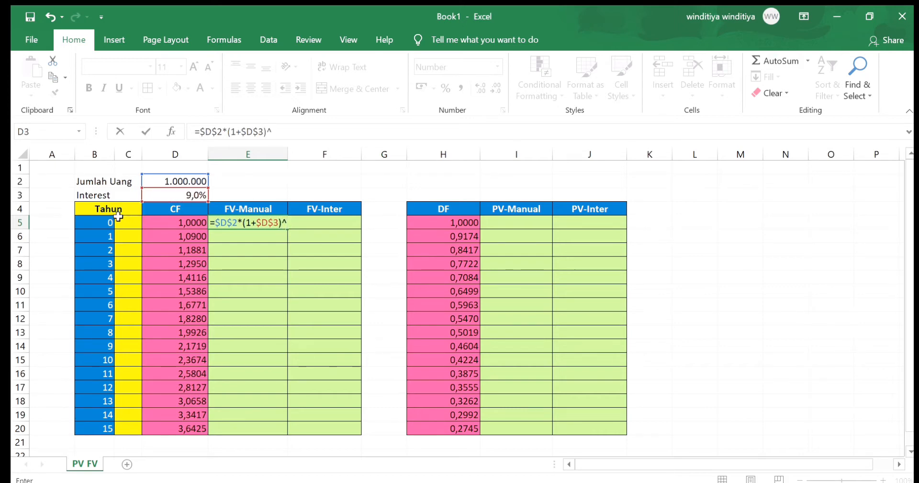
left_click(99, 219)
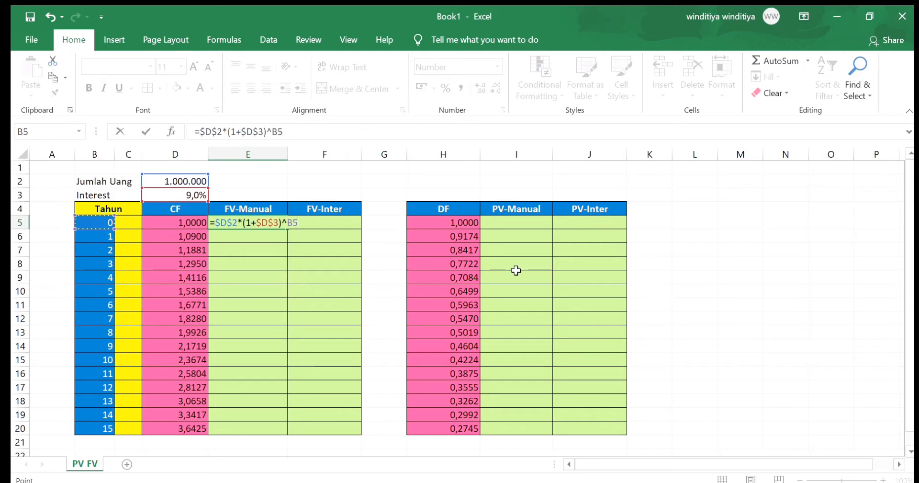
key("Return")
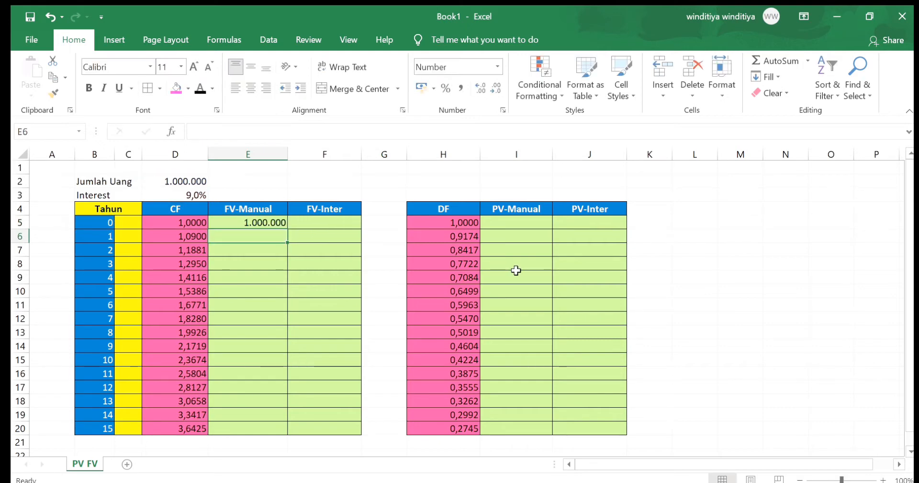
left_click(255, 223)
double_click(289, 230)
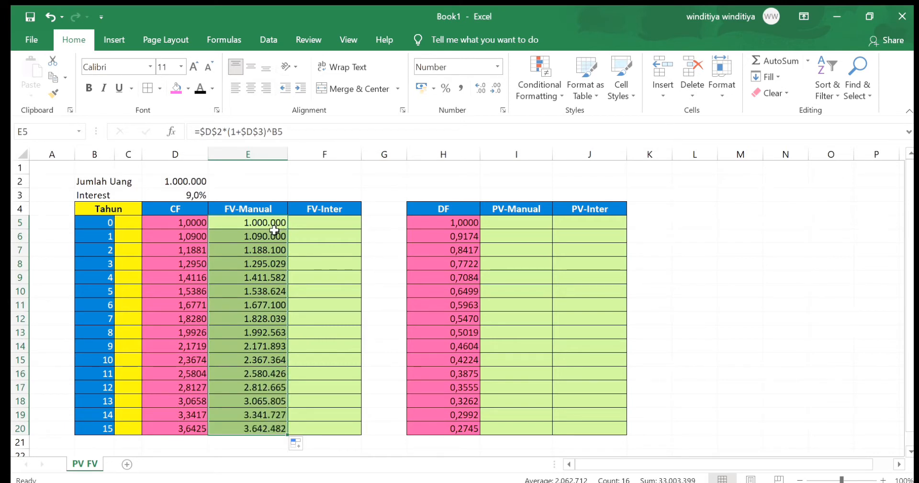
Enter =FV($D$3;B5;;-$D$2) in F5 and fill it down the FV-Inter column to F20
key("Right")
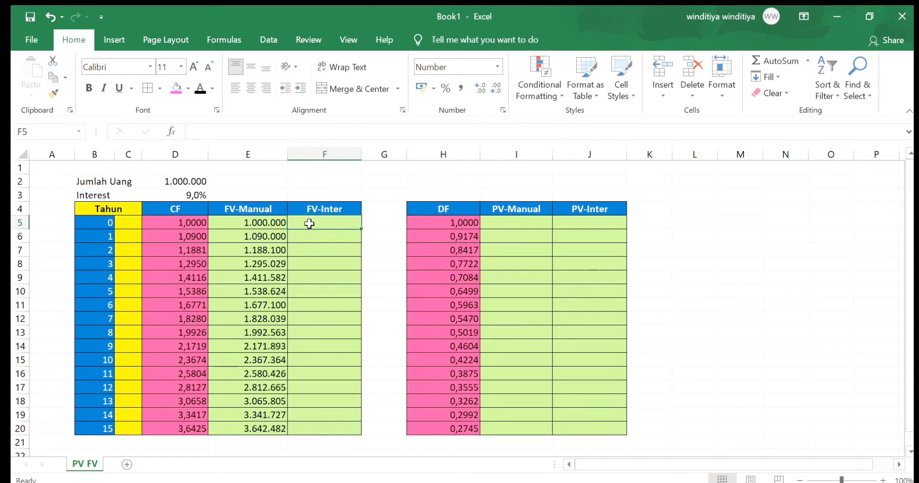
type("=")
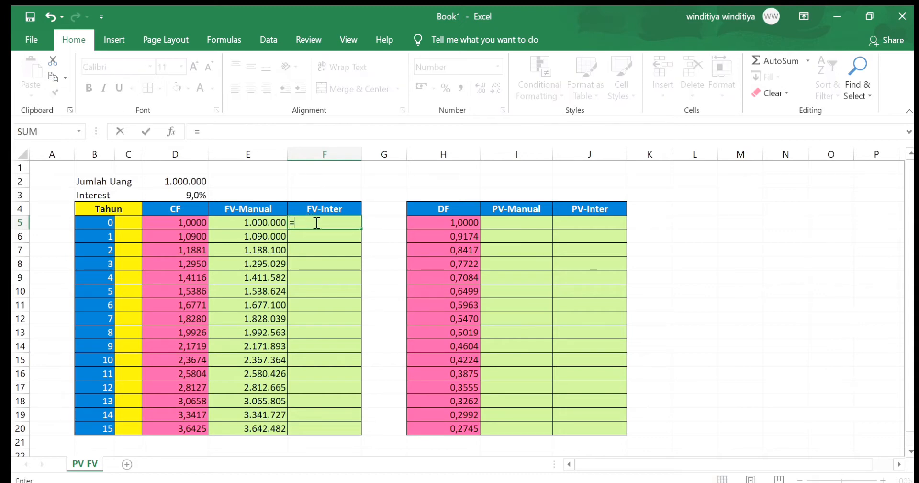
type("FV(")
left_click(167, 195)
key("F4")
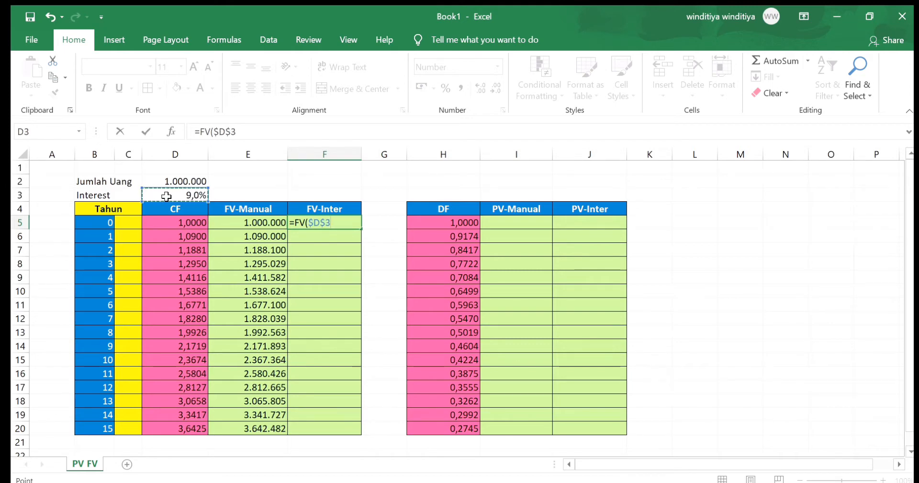
type(";")
left_click(86, 225)
type(";;-")
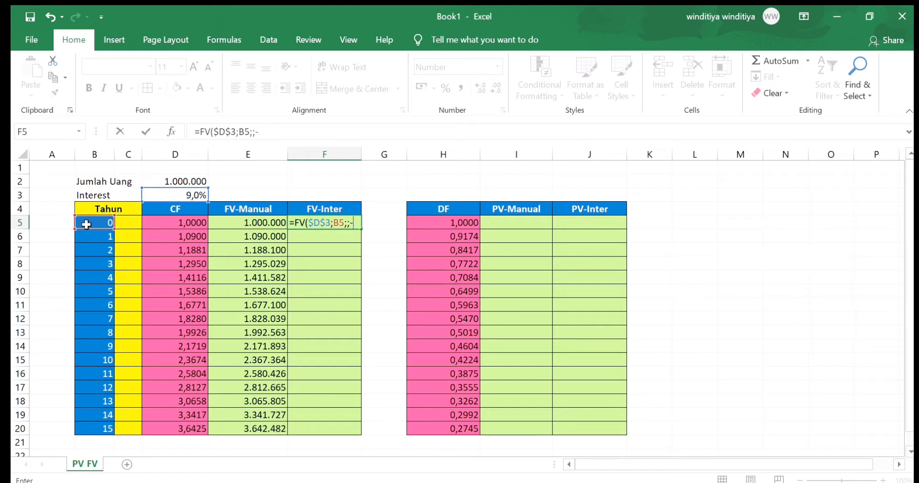
left_click(169, 181)
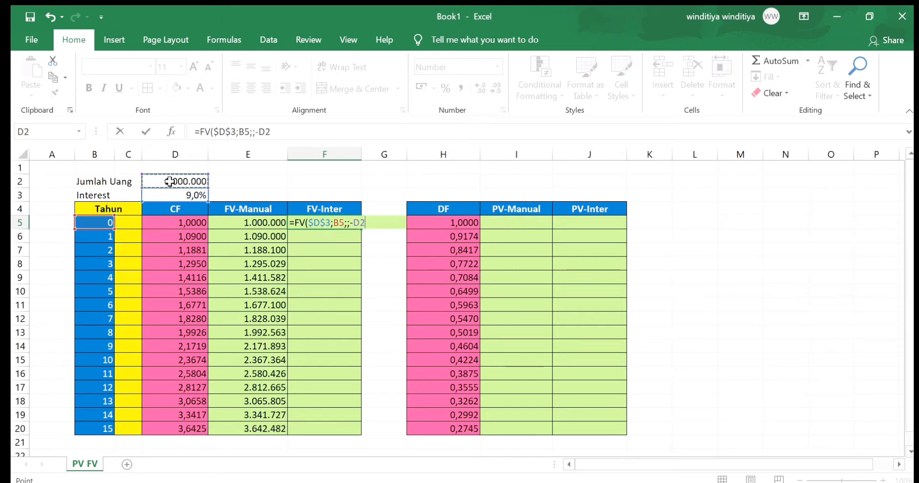
key("F4")
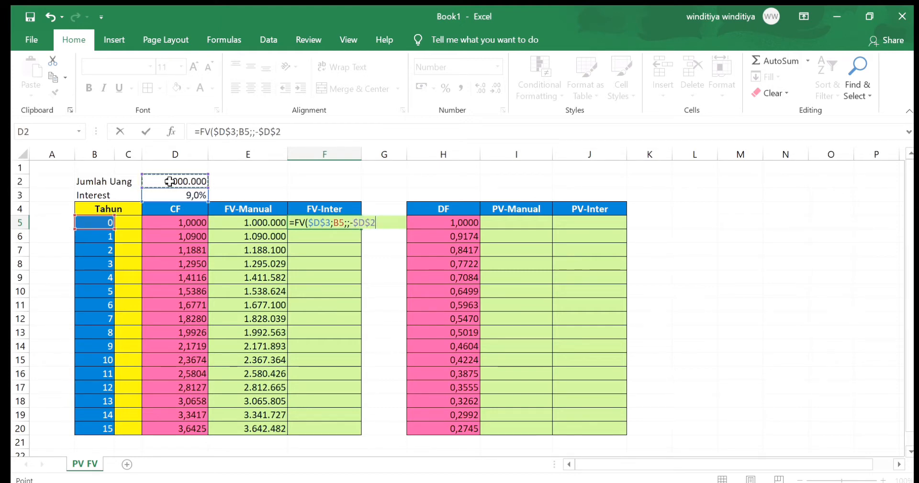
type(")")
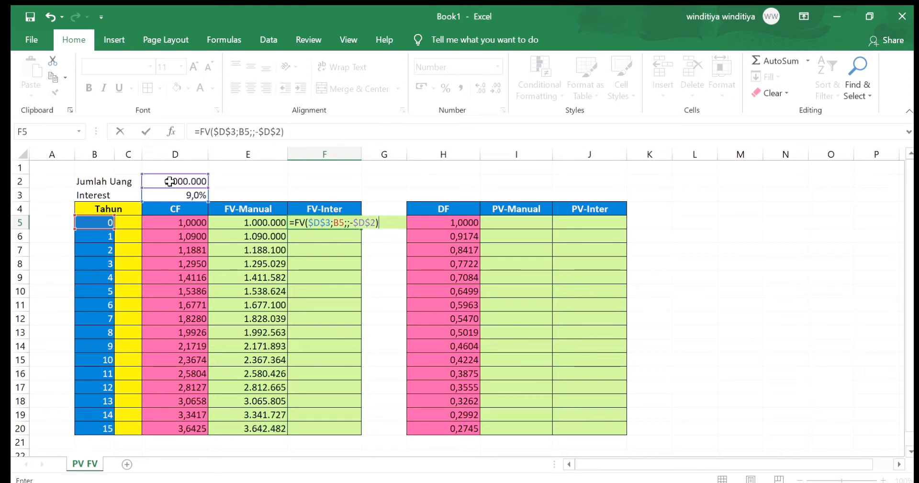
key("Return")
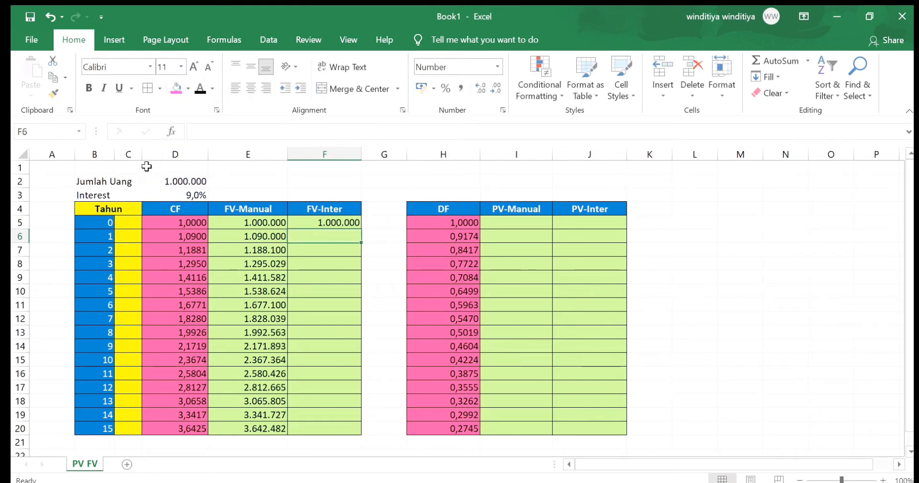
left_click(305, 219)
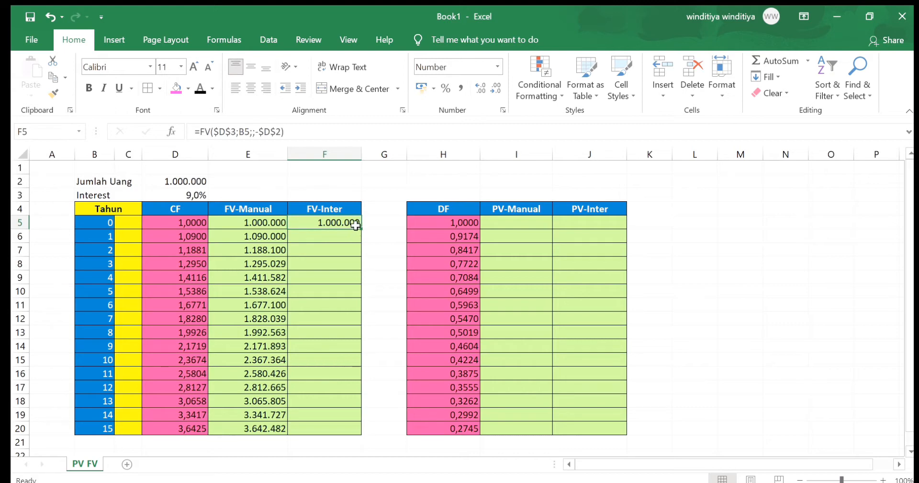
double_click(360, 226)
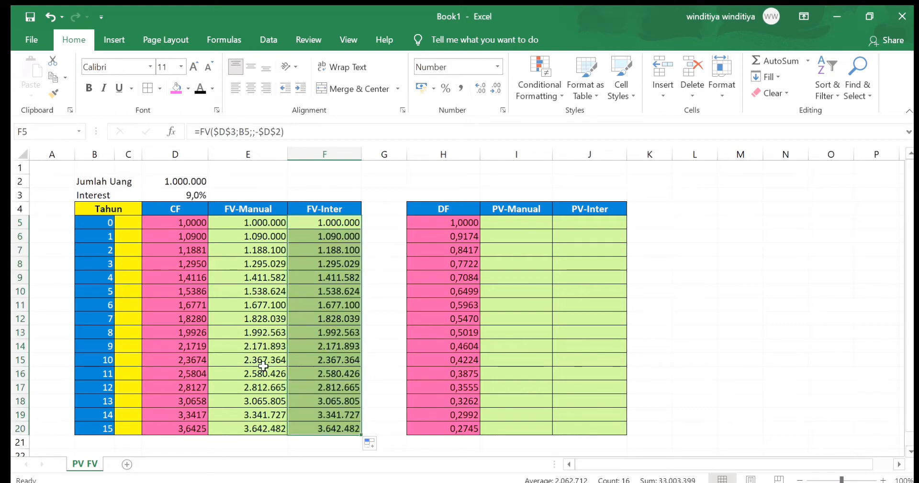
Enter the formula =1/(1+$D$3)^B5 in I5, the first cell of the PV-Manual column
double_click(540, 223)
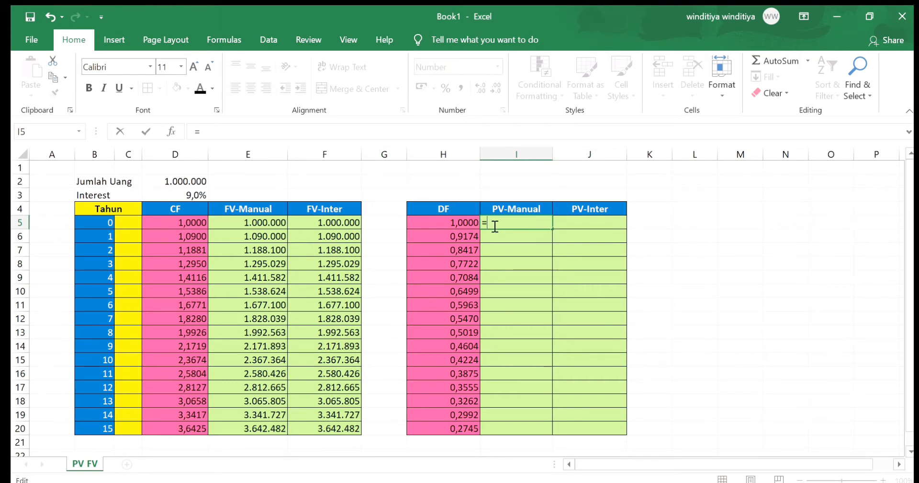
type("=1")
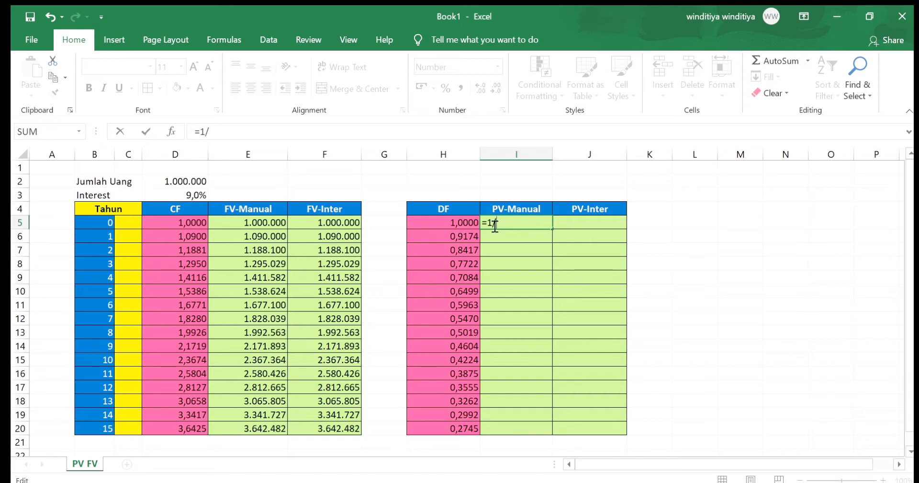
type("/(1+")
left_click(186, 197)
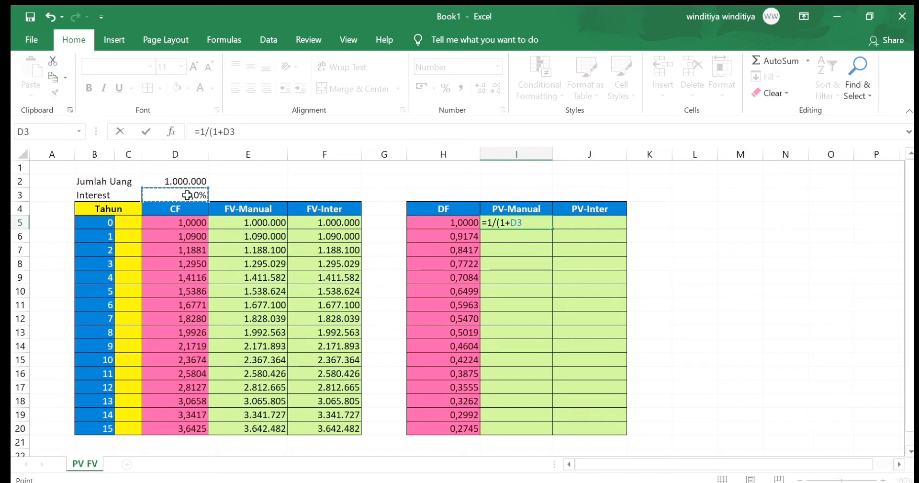
key("F4")
type(")^")
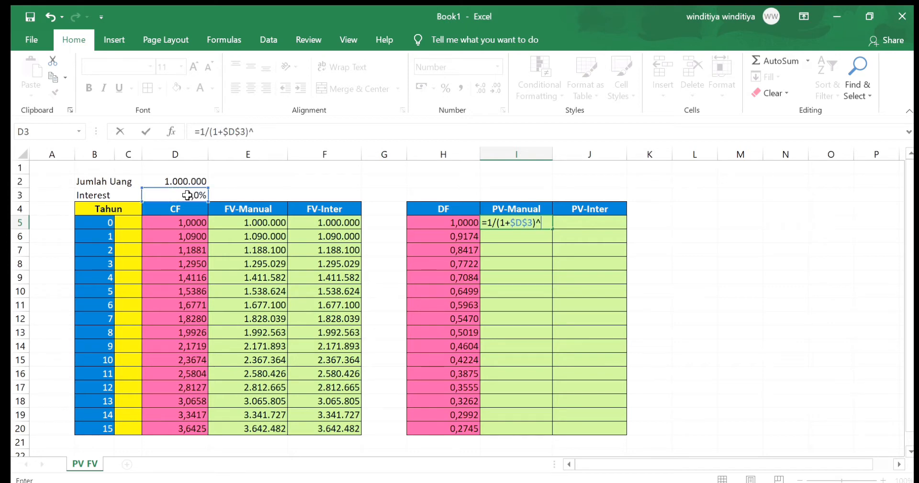
left_click(96, 222)
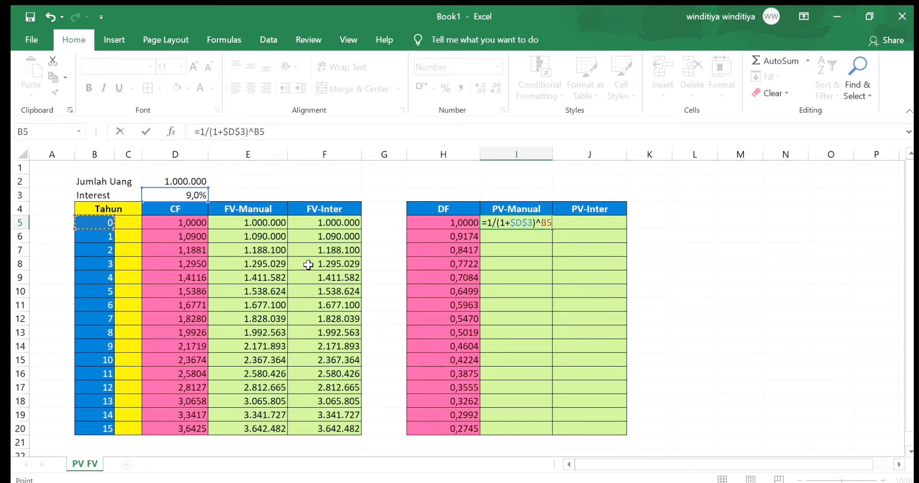
key("Return")
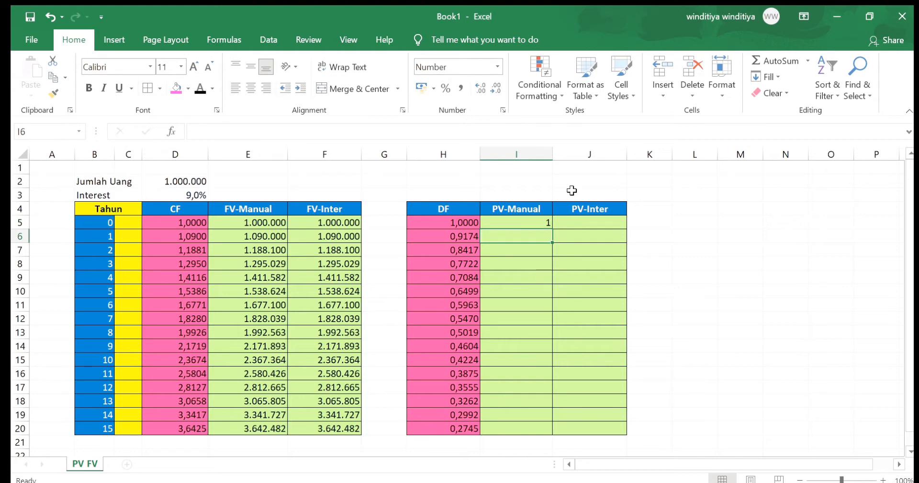
Format I5 with four decimal places and fill its formula down the PV-Manual column to I20
left_click(542, 222)
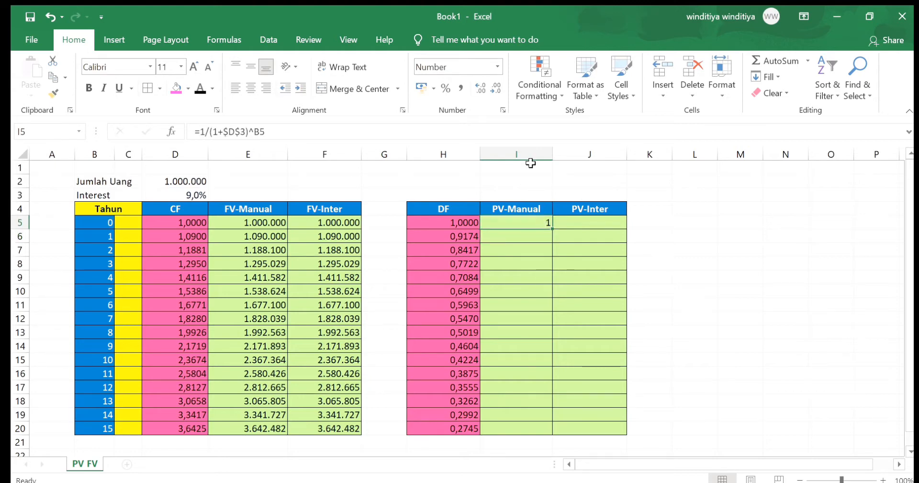
left_click(475, 79)
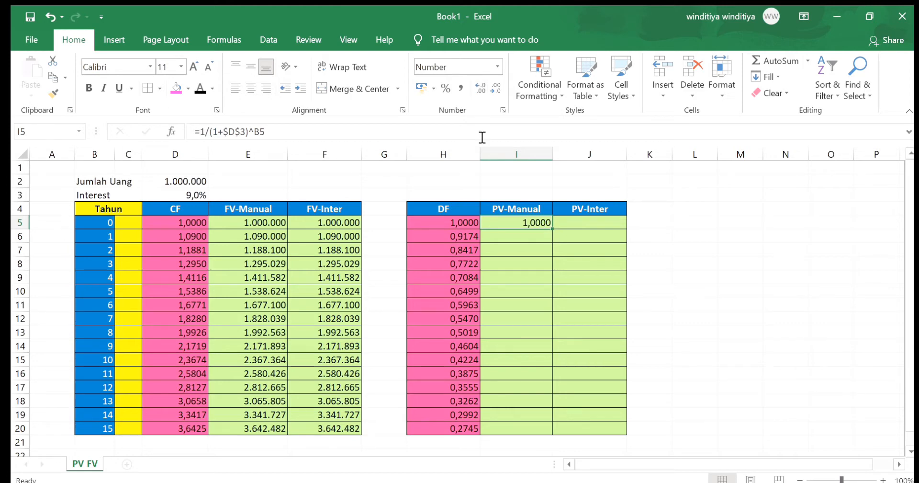
double_click(551, 228)
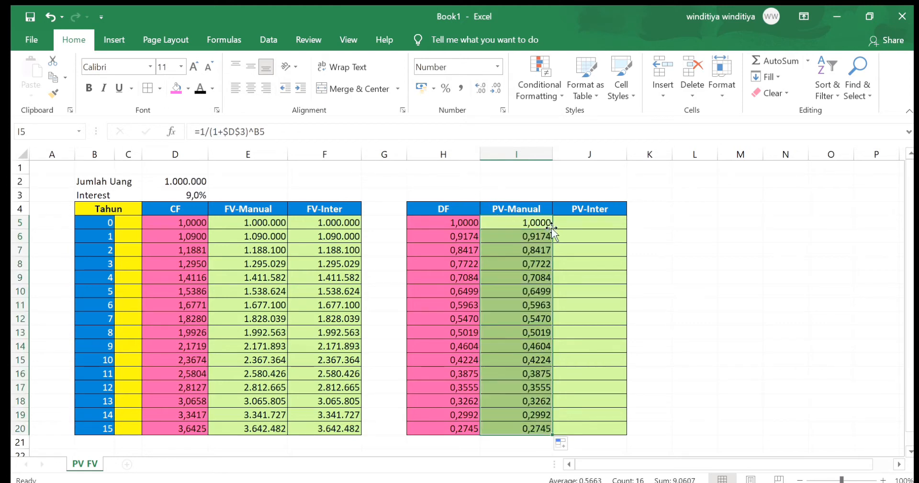
Enter =PV($D$3;B5;;-$D$2) in J5, the first cell of the PV-Inter column
scroll(542, 250, "down", 1)
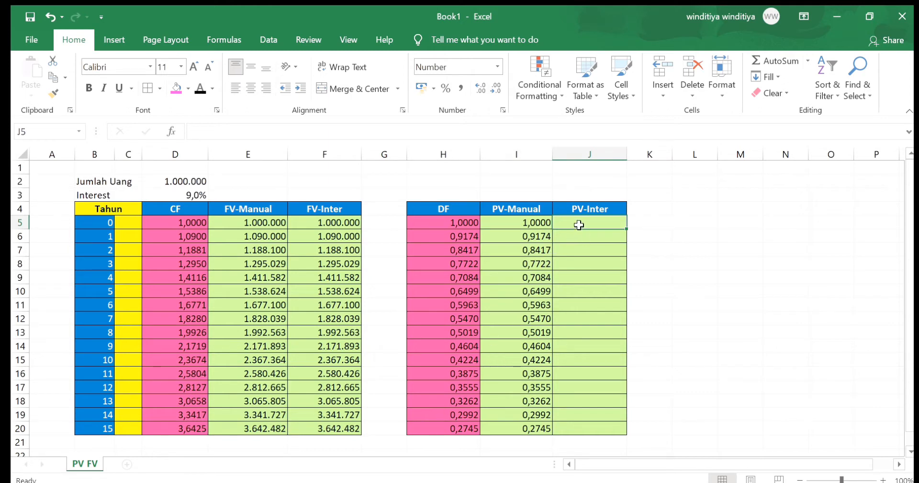
type("=")
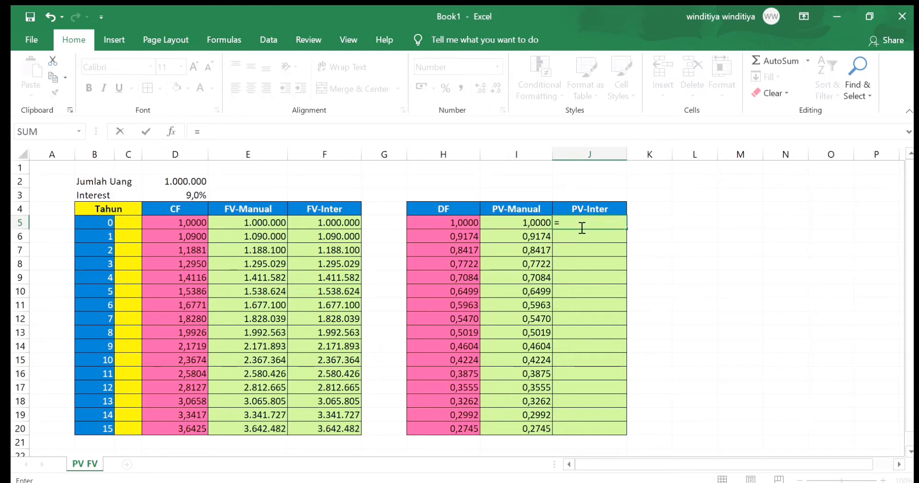
type("pv(")
left_click(190, 195)
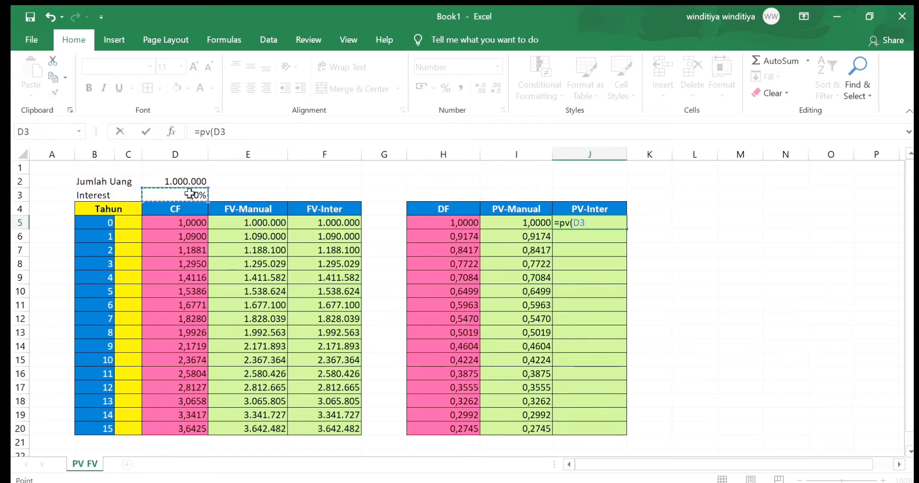
key("F4")
type(";")
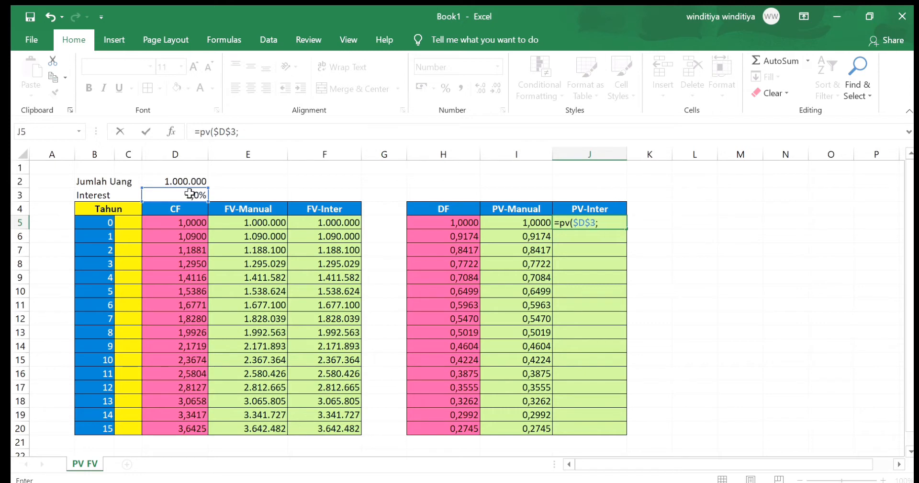
left_click(99, 221)
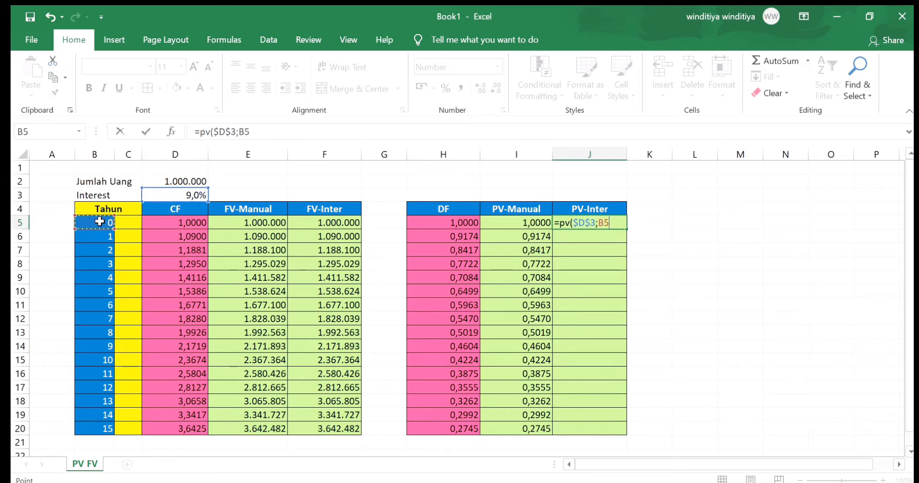
type(";;-")
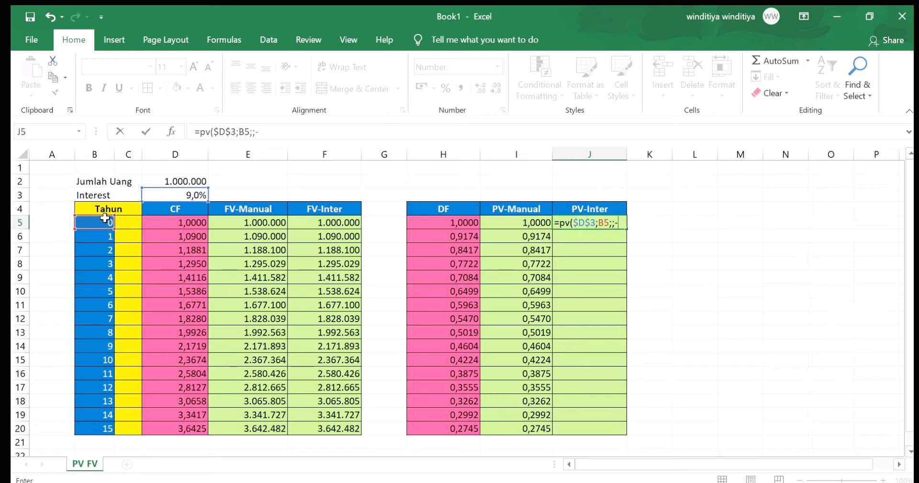
left_click(159, 180)
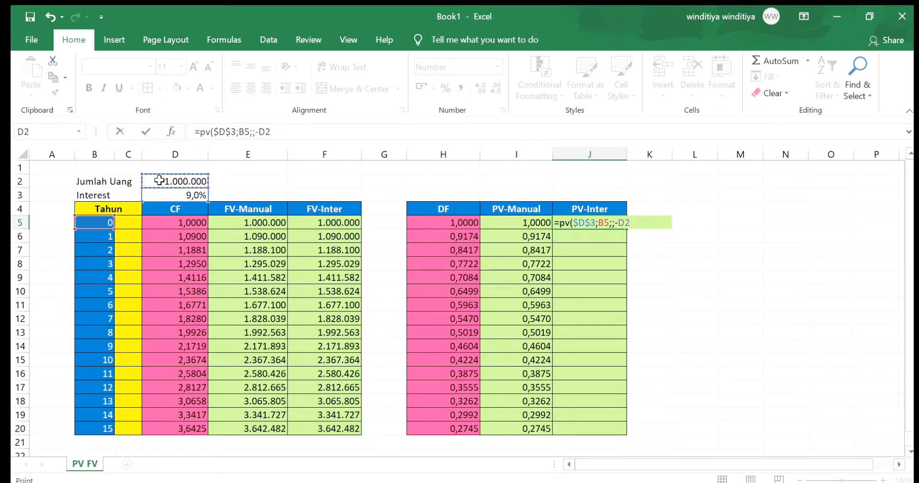
key("F4")
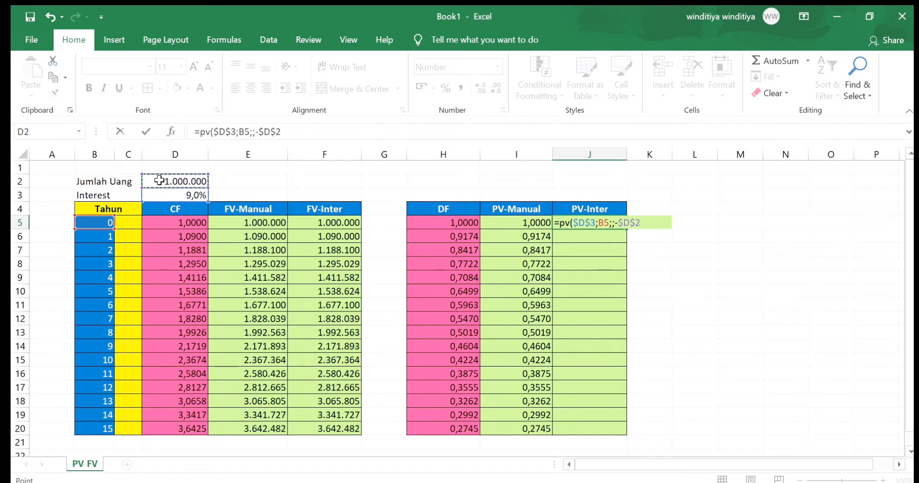
type(")")
key("Return")
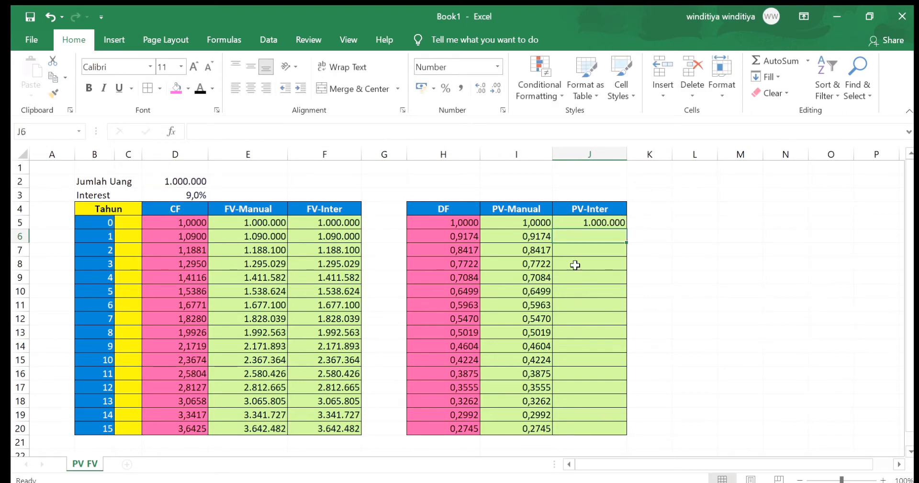
Fill the PV formula in J5 down the PV-Inter column to J20
left_click(594, 223)
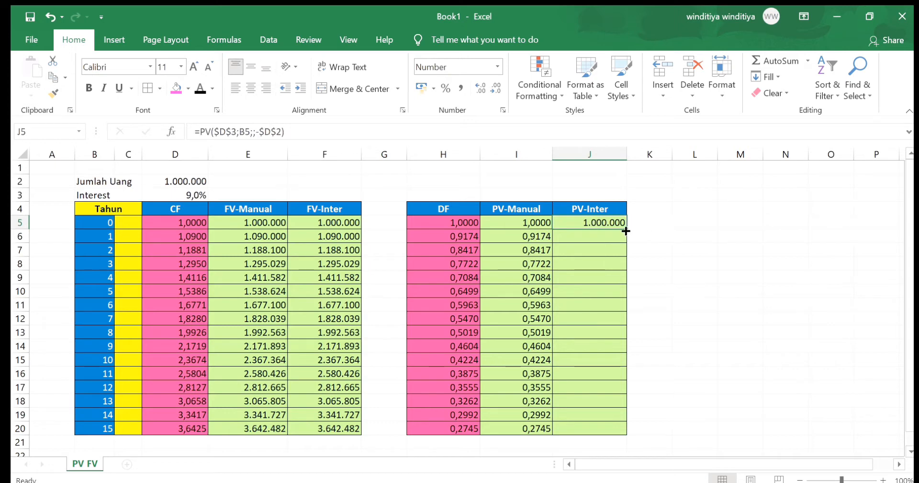
double_click(626, 229)
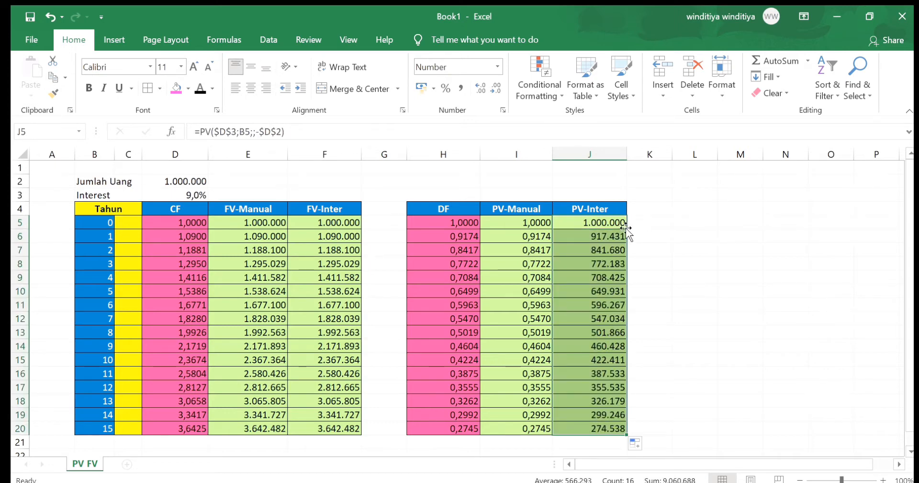
left_click(657, 290)
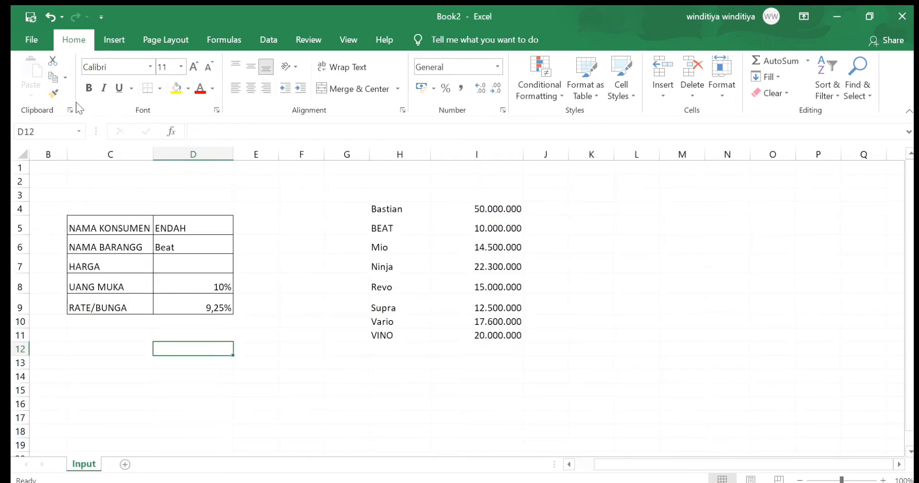
In Book2's Input sheet, top-align the HARGA cell D7 and enter =VLOOKUP($D$6;$H$4:$I$11;2) there
left_click(164, 271)
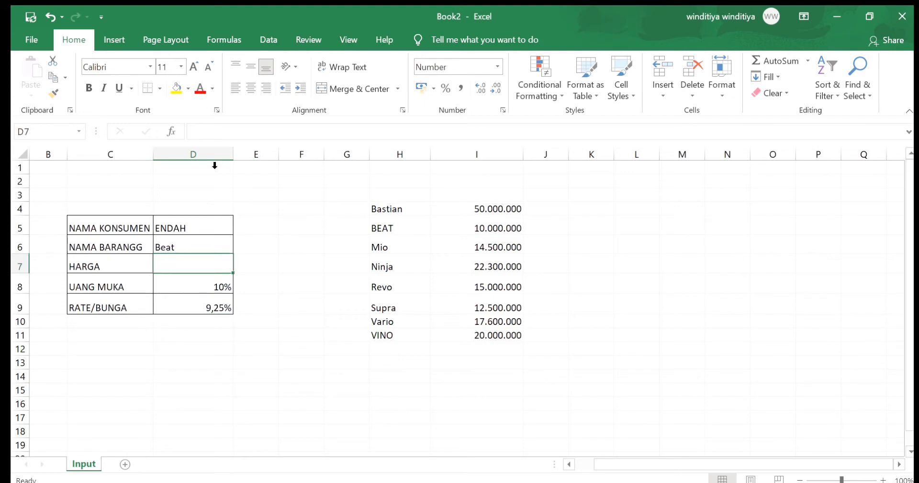
left_click(236, 67)
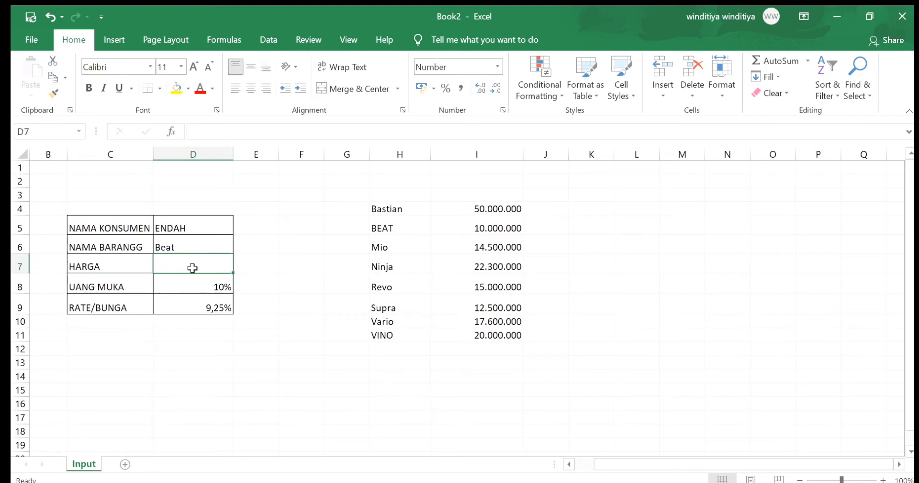
type("=vl")
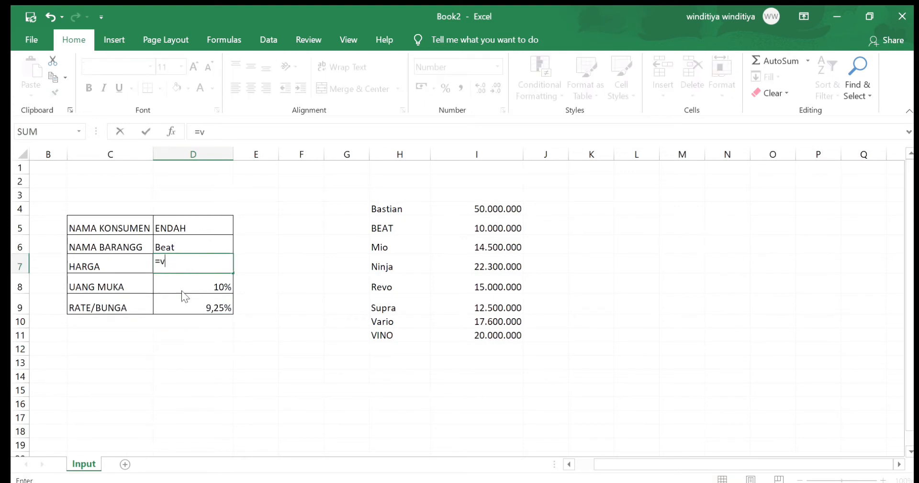
key("Tab")
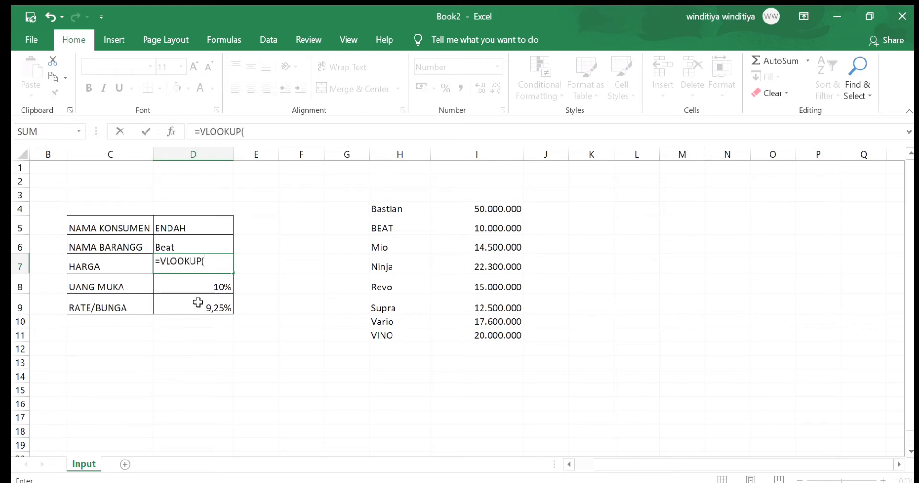
left_click(204, 249)
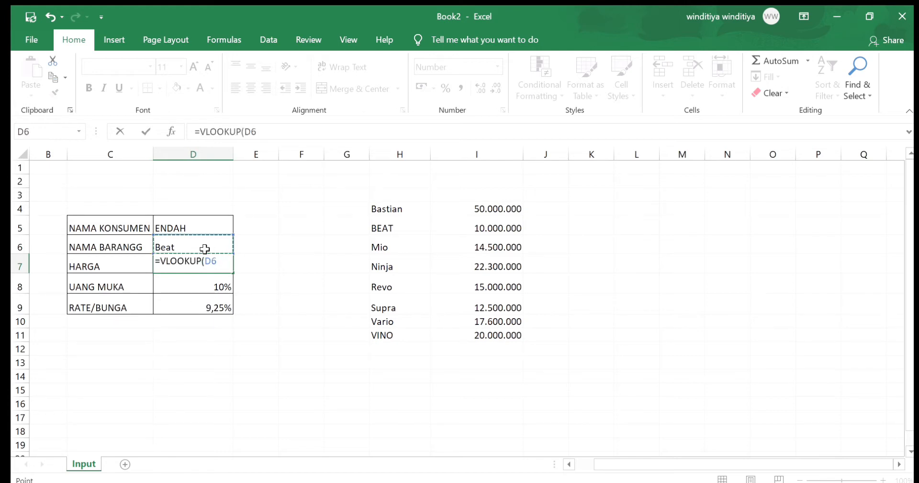
key("F4")
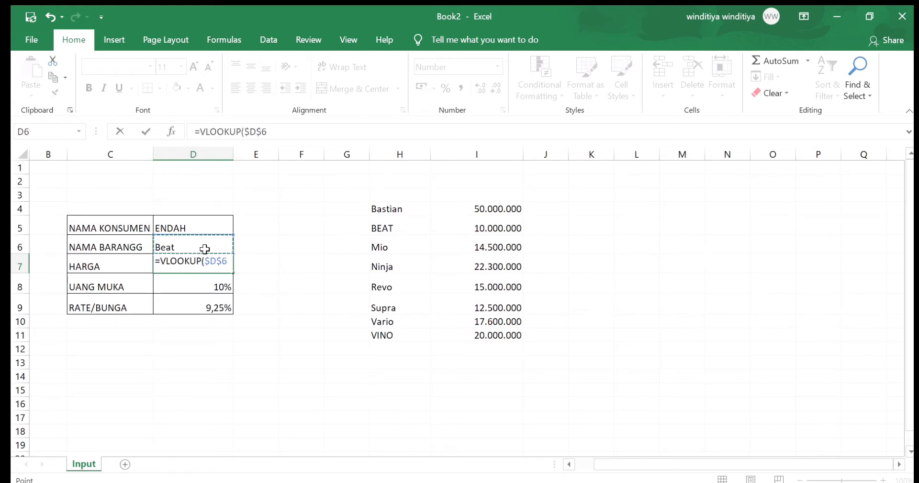
type(";")
left_click_drag(372, 207, 462, 331)
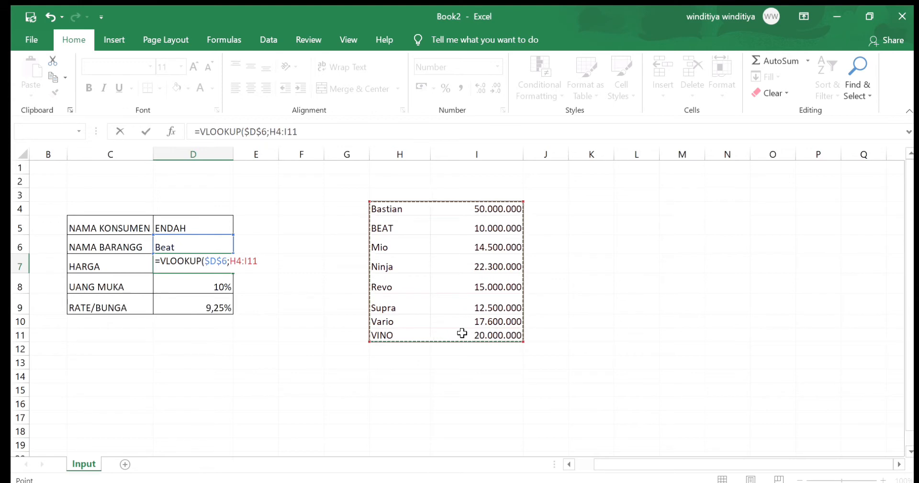
key("F4")
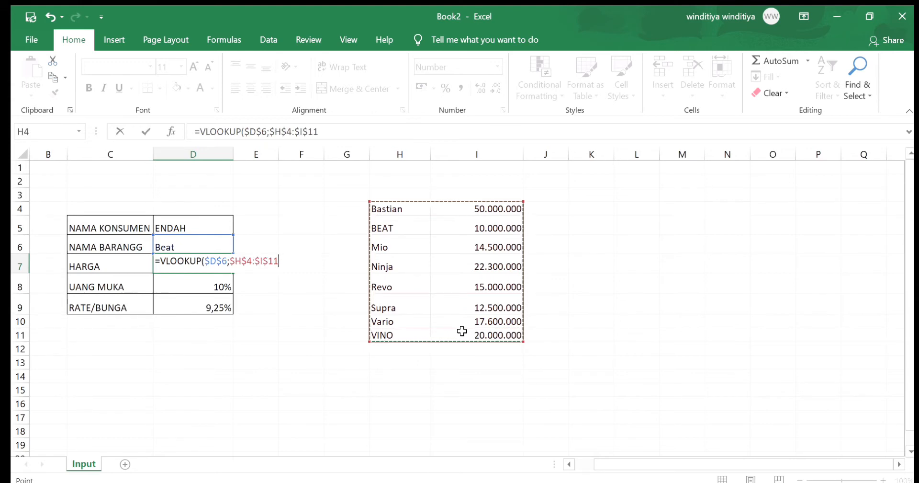
type(";2")
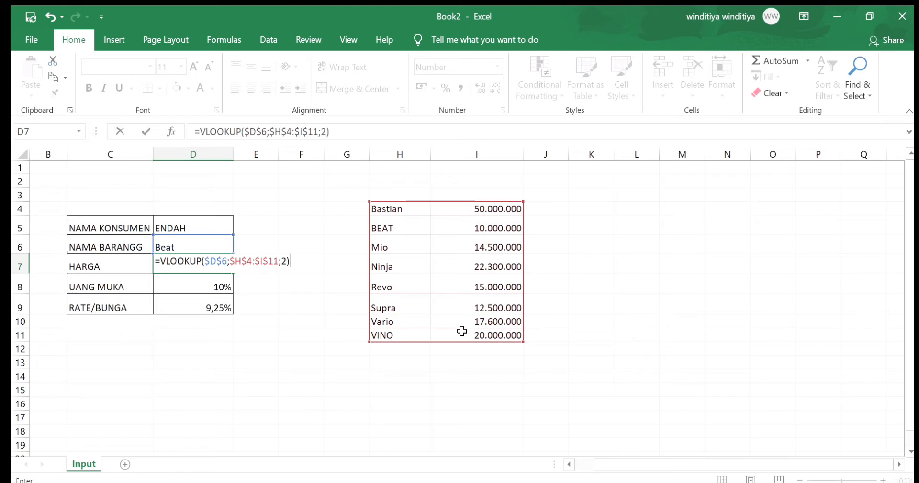
key("Return")
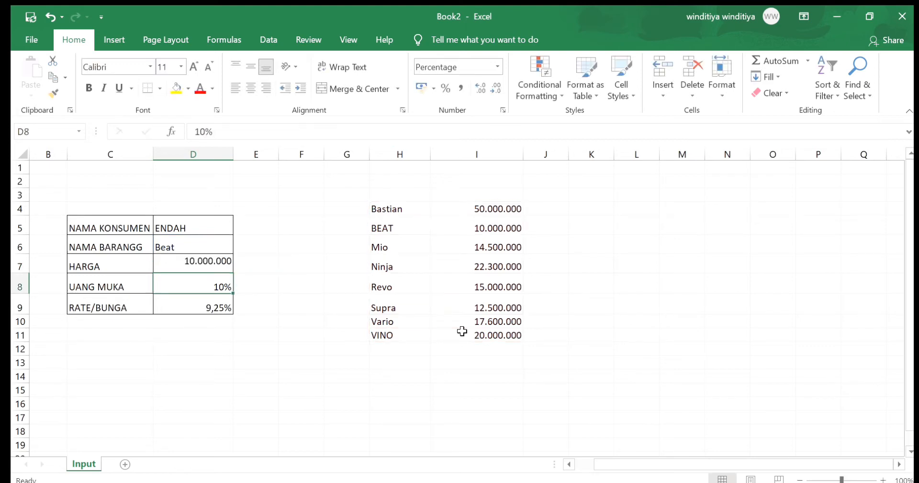
Add list data validation to the NAMA BARANGG cell D6, using the item names in H4:H11 as source
left_click(194, 242)
left_click(268, 40)
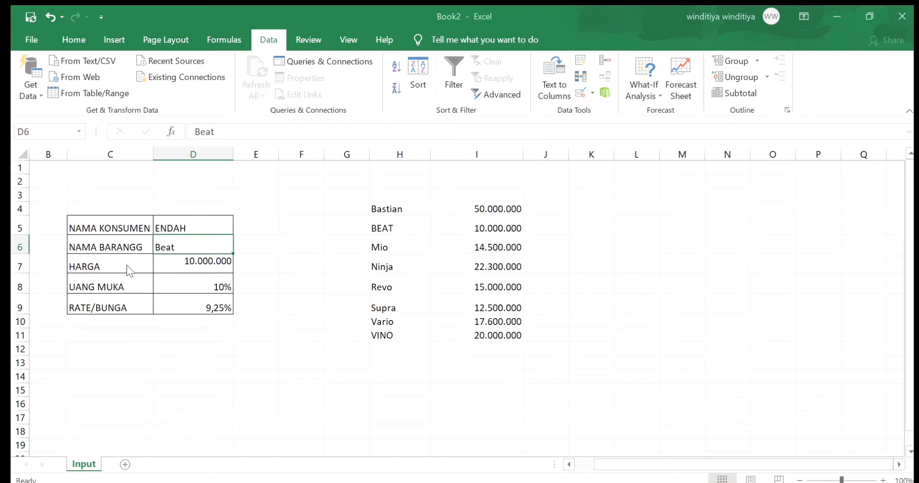
left_click(247, 292)
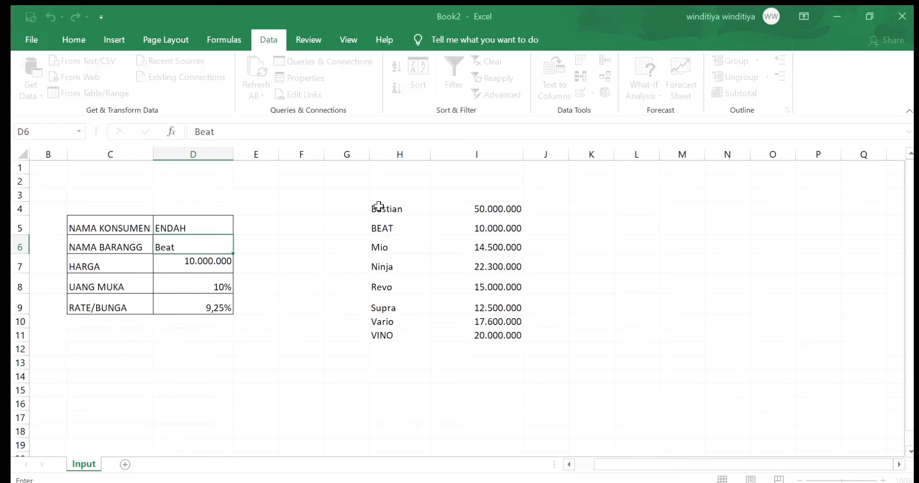
left_click_drag(378, 207, 381, 330)
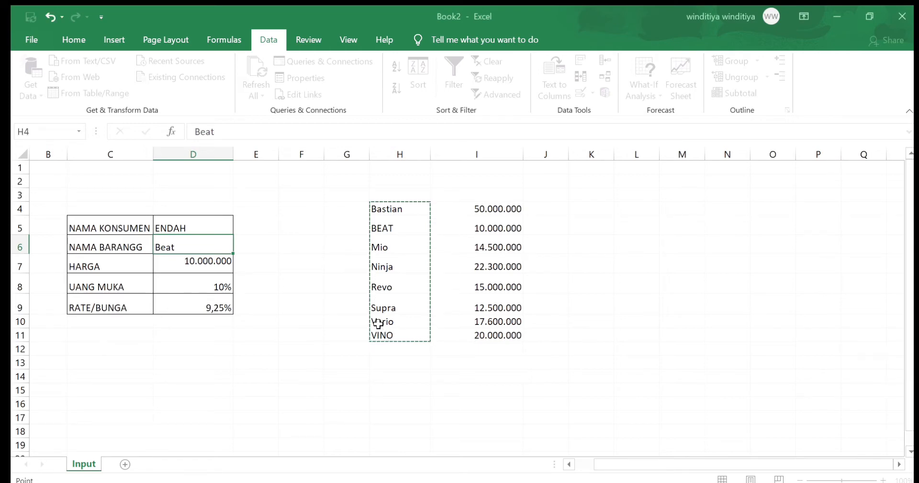
key("Return")
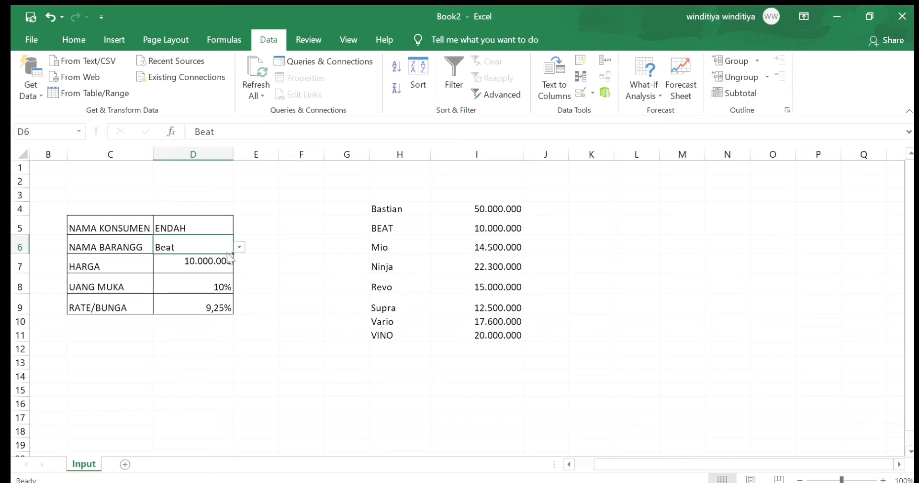
Choose Supra from the NAMA BARANGG list in D6
left_click(221, 275)
left_click(237, 247)
left_click(226, 302)
Hide columns H and I, which hold the item names and prices, on the Input sheet
left_click(474, 304)
left_click_drag(408, 158, 455, 154)
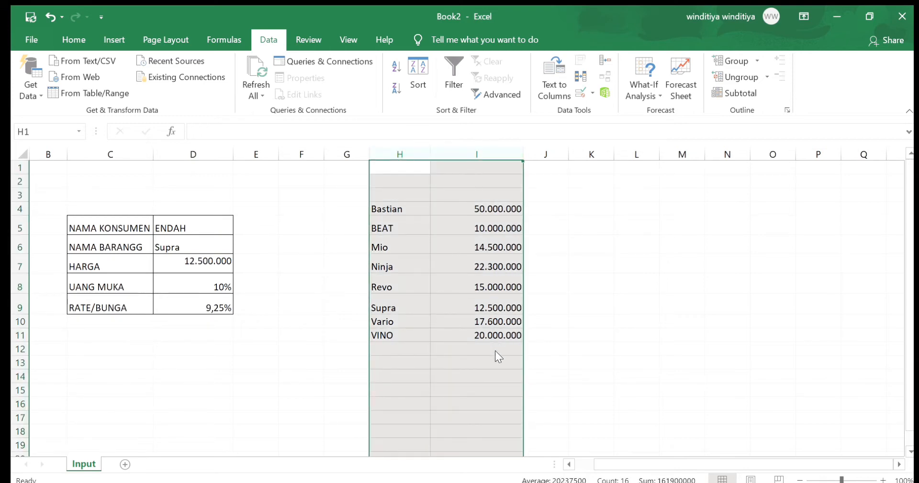
key("ctrl+0")
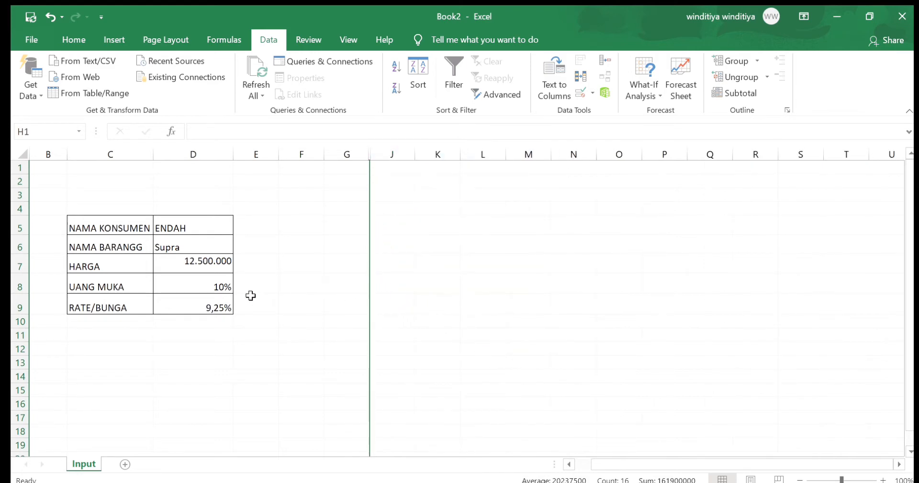
Choose BEAT and after it Mio from the NAMA BARANGG list in D6
left_click(220, 246)
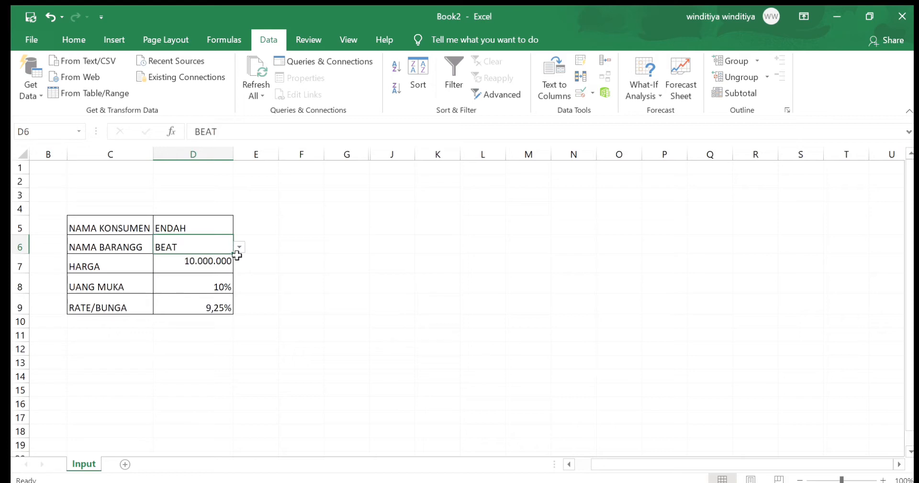
left_click(238, 261)
left_click(237, 248)
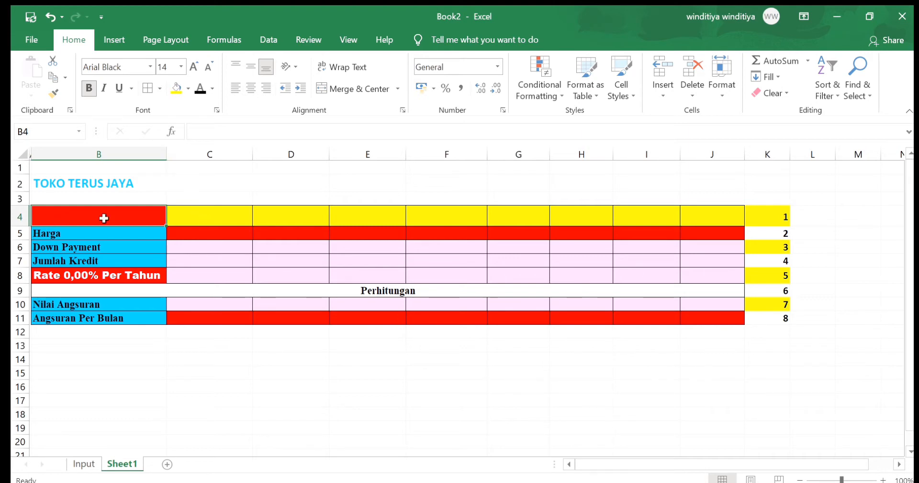
Link the header cell B4 on Sheet1 to the chosen item name with =Input!D6
type("=")
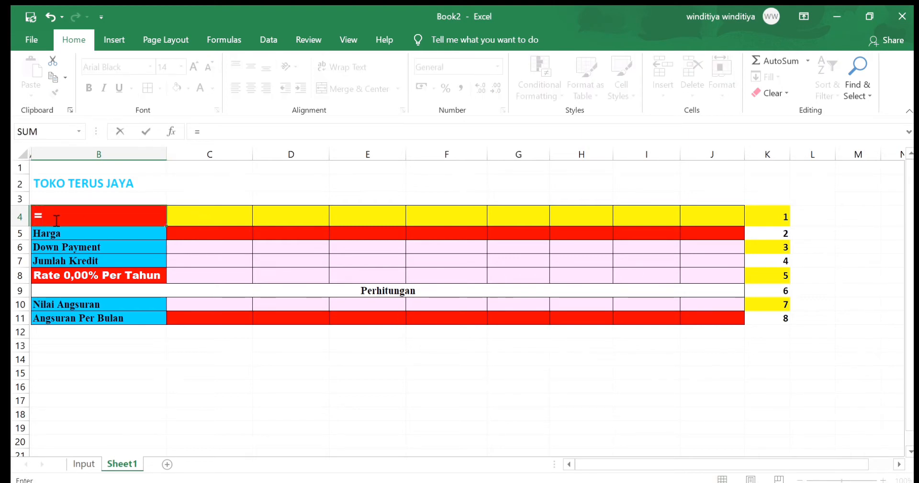
left_click(84, 463)
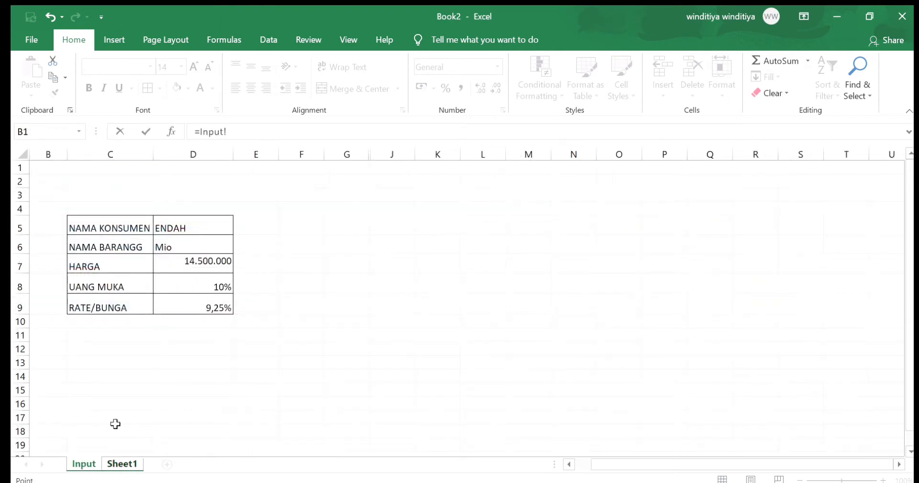
left_click(172, 247)
key("Return")
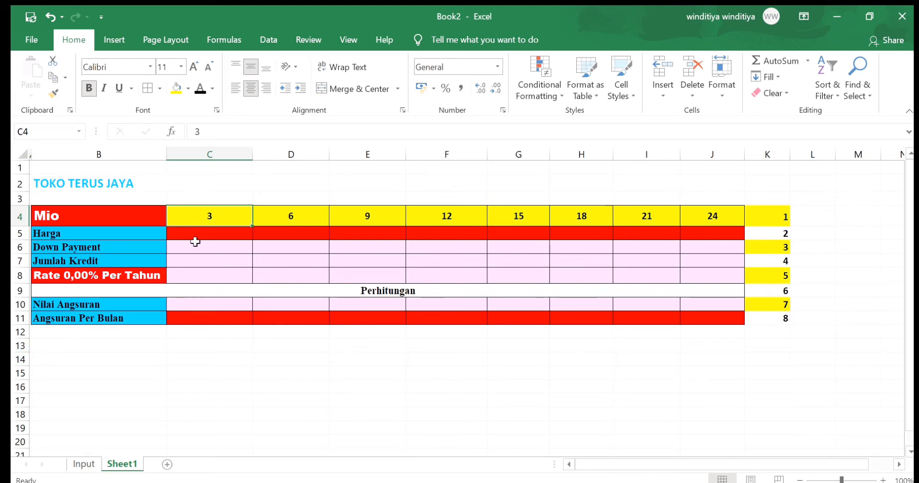
Apply a custom number format to the term headers C4:J4 that adds the suffix Bln to the month numbers
left_click_drag(192, 213, 736, 219)
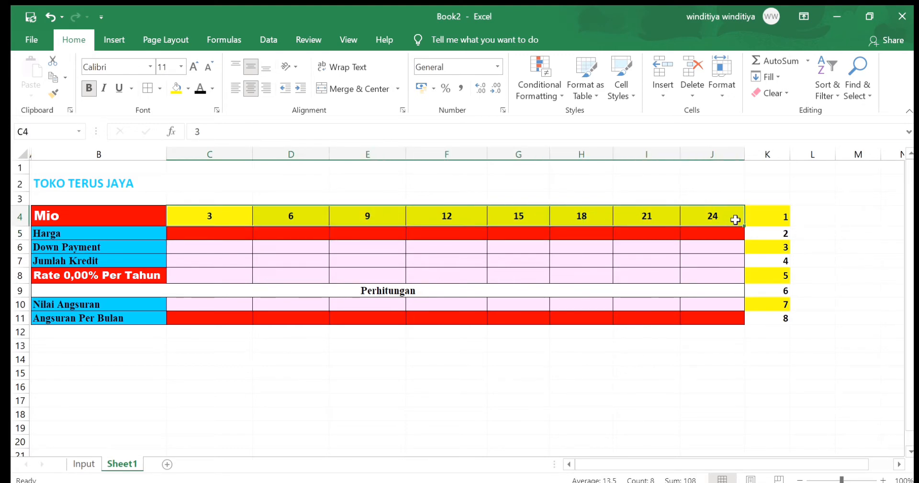
left_click(497, 66)
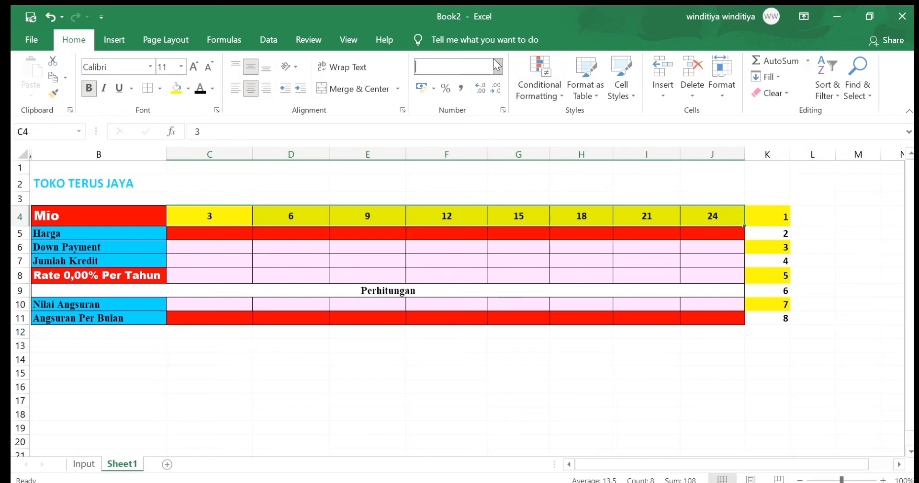
left_click(436, 367)
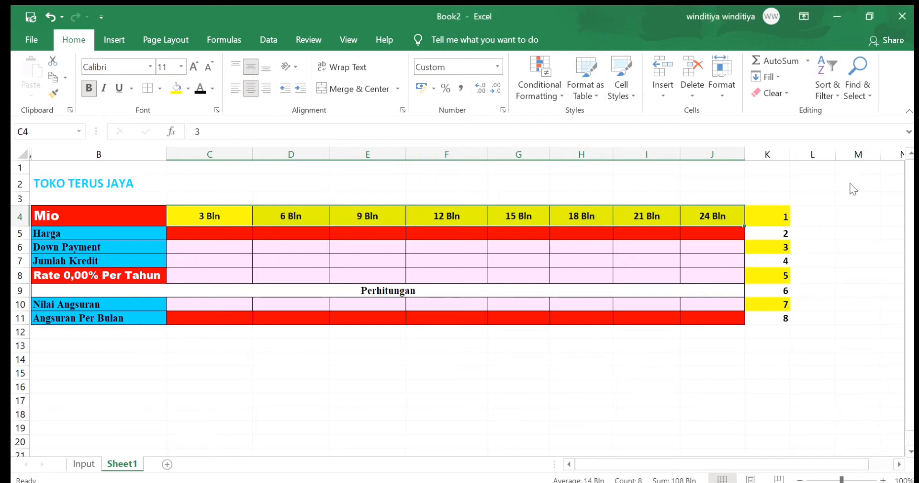
Enter =Input!$D$7 in the Harga cell C5 and fill it across to J5
key("Down")
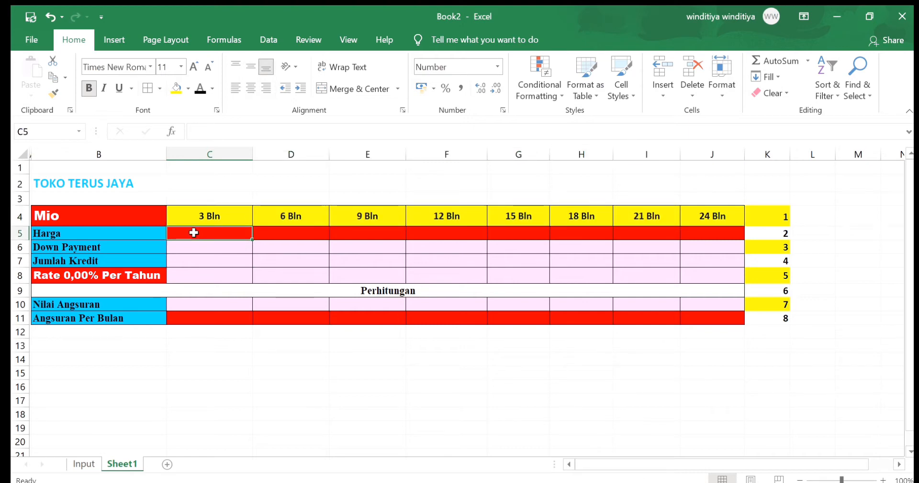
type("=")
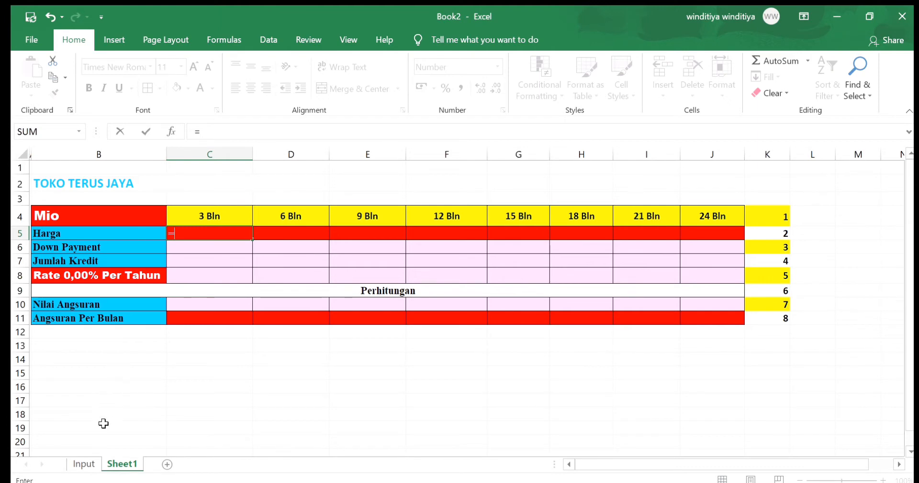
left_click(83, 464)
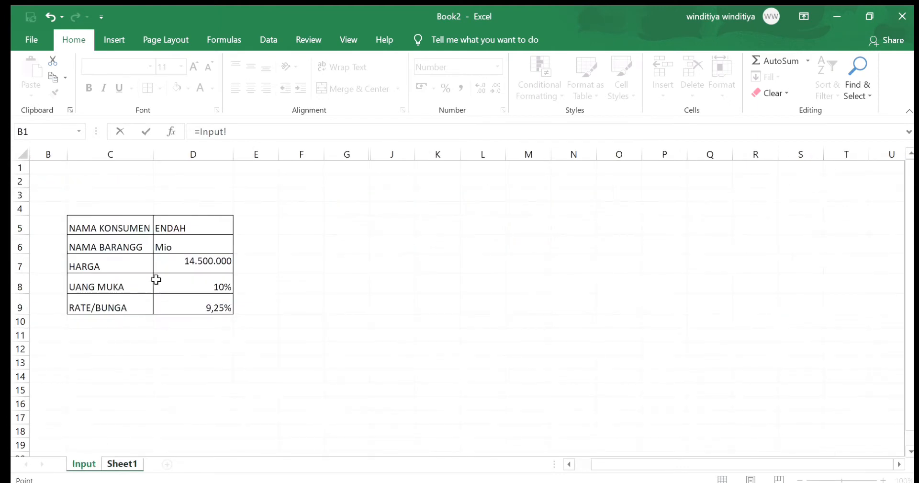
left_click(166, 264)
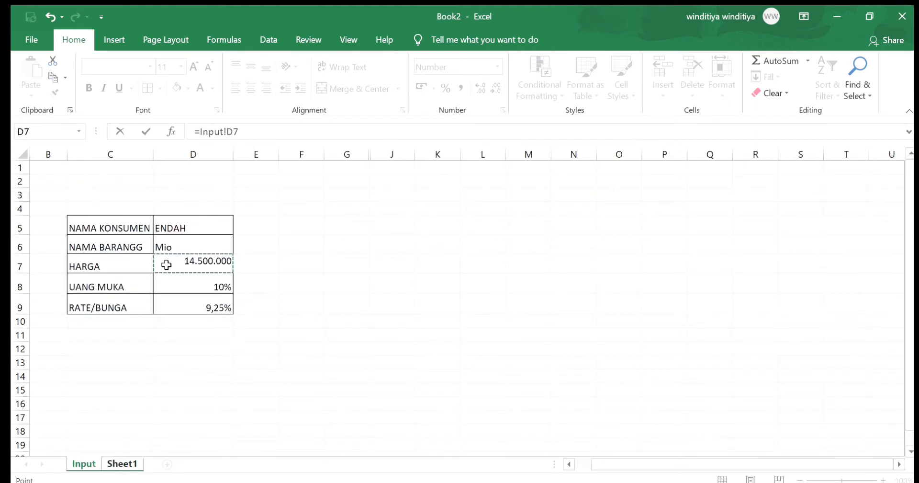
key("F4")
key("Return")
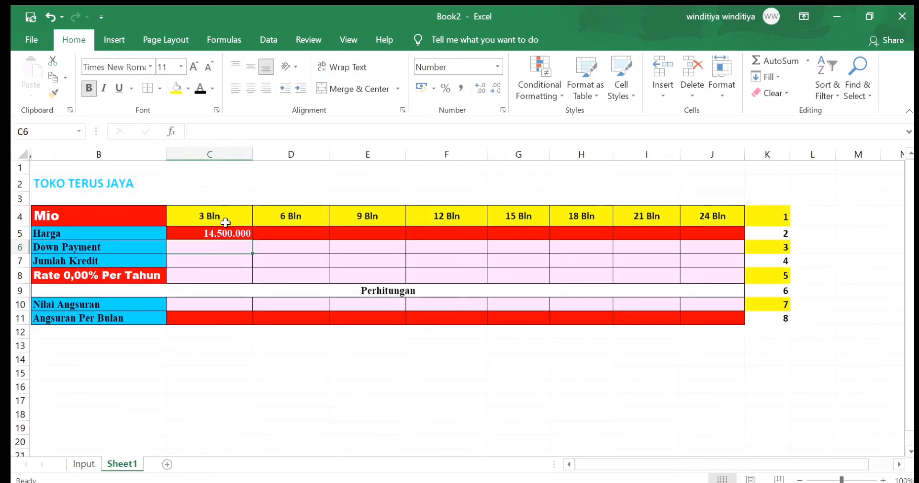
left_click(226, 233)
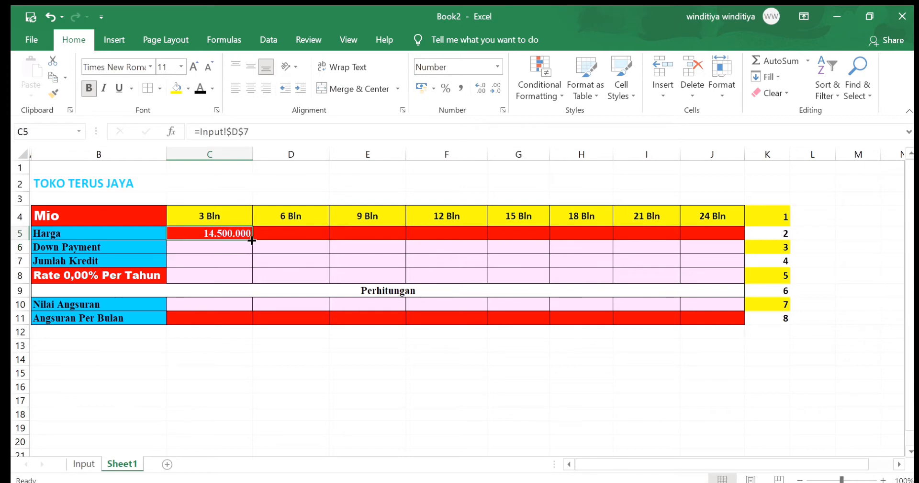
left_click_drag(252, 240, 717, 231)
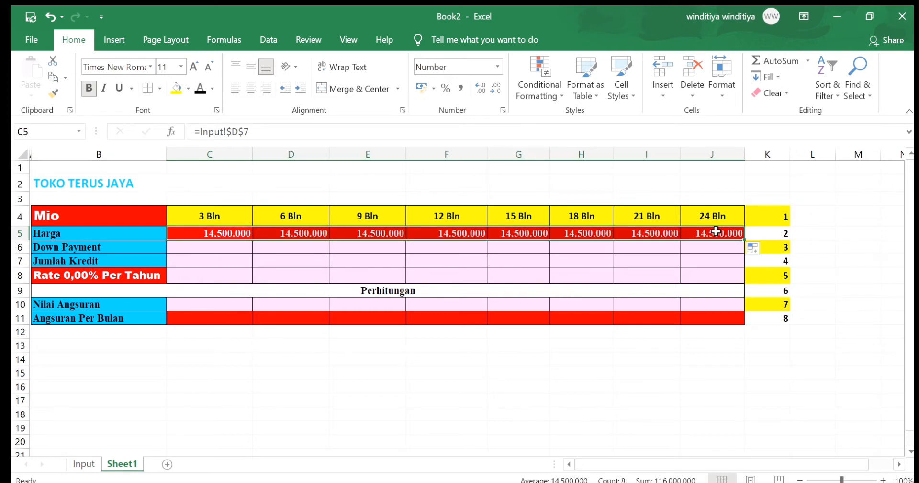
Enter =C5*Input!$D$8 in the Down Payment cell C6 and fill it across to J6
left_click(212, 244)
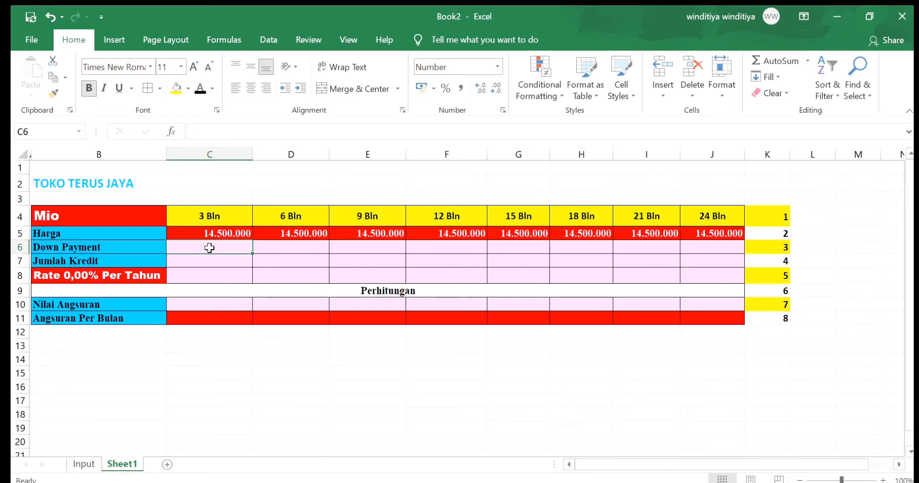
type("=")
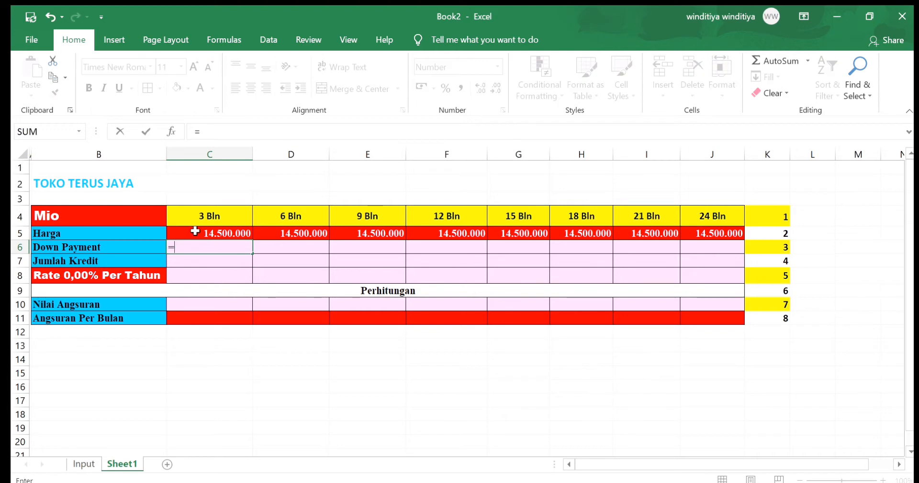
left_click(194, 234)
type("*")
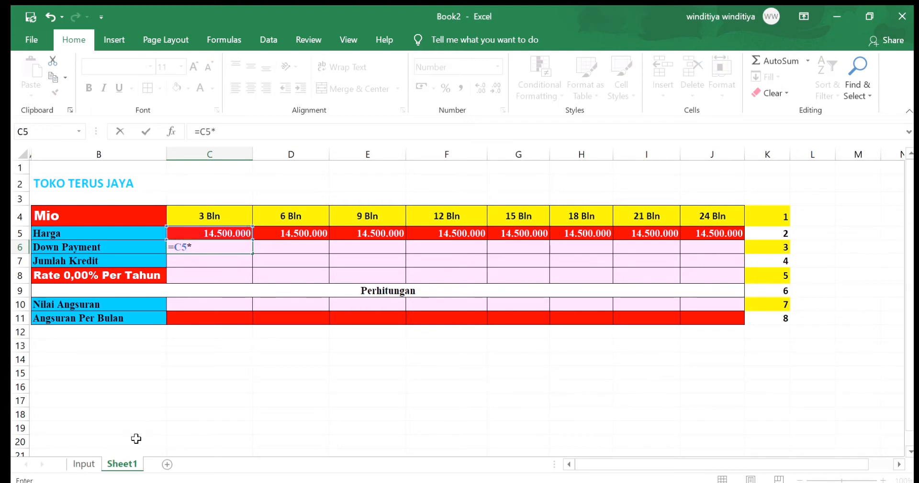
left_click(85, 460)
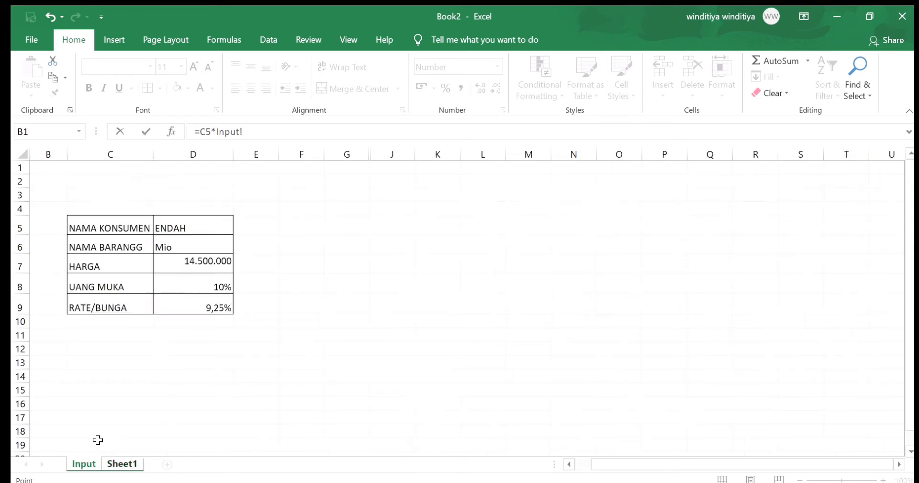
left_click(195, 294)
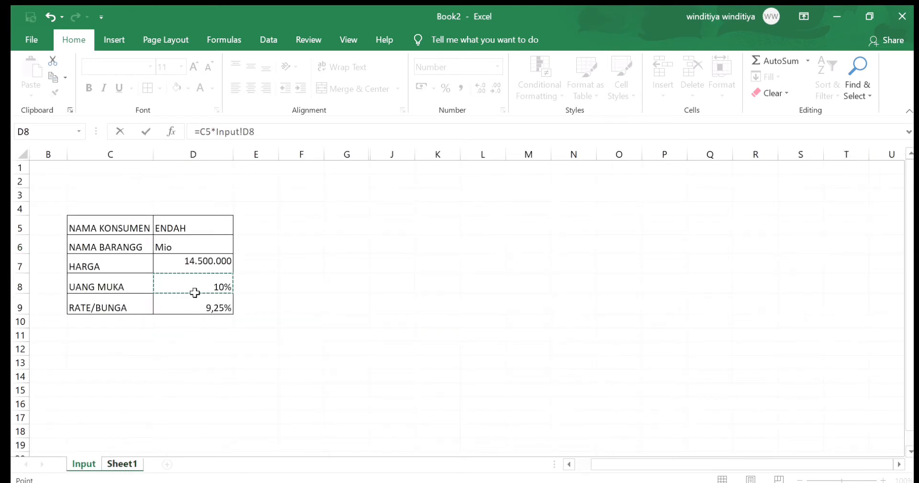
key("F4")
key("Return")
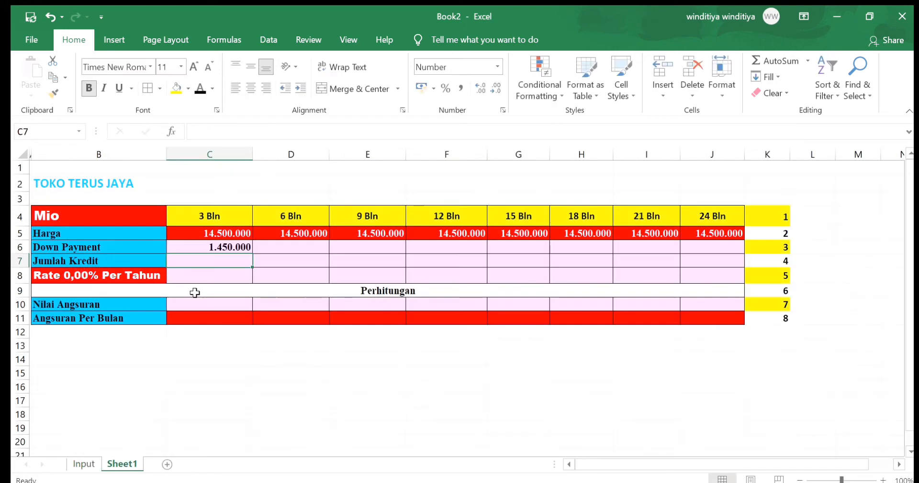
left_click(233, 248)
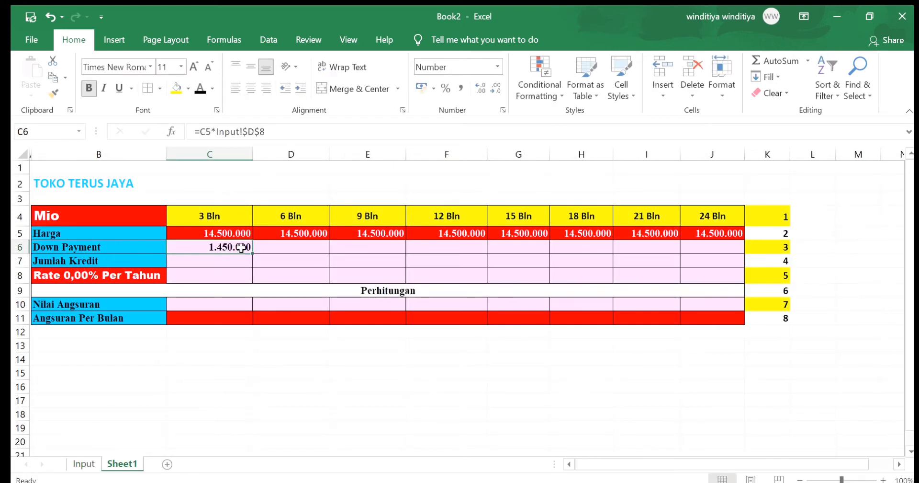
left_click_drag(254, 253, 724, 249)
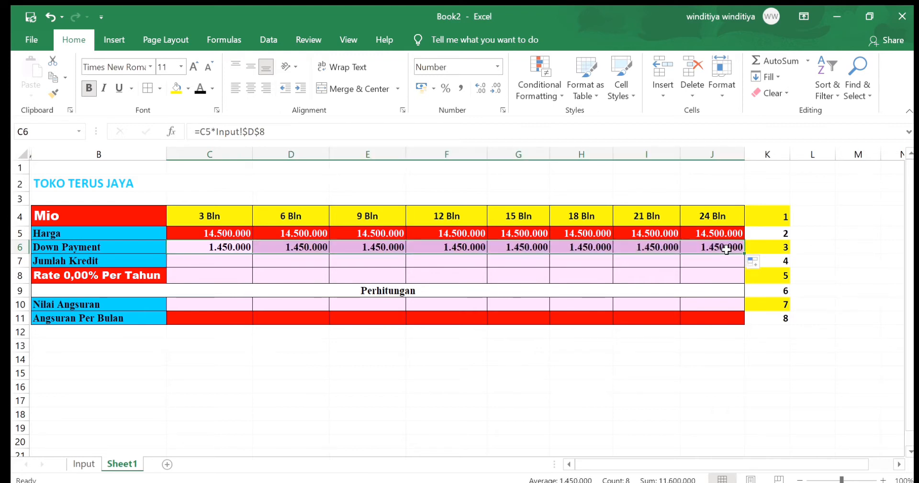
Enter =C5-C6 in the Jumlah Kredit cell C7 and fill it across to J7
left_click(191, 258)
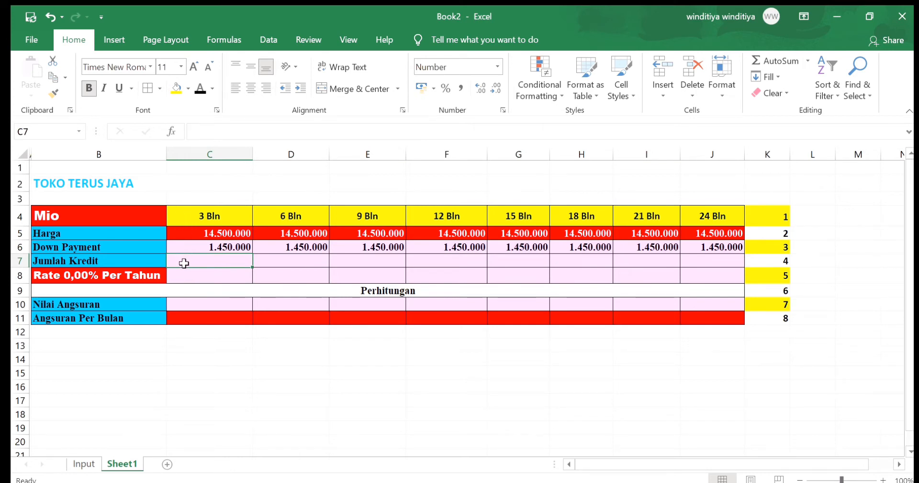
type("=")
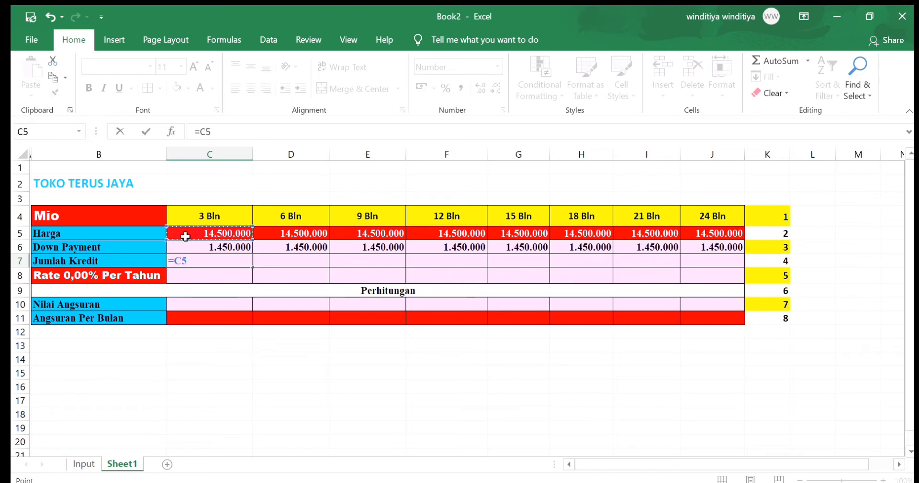
type("-")
left_click(194, 249)
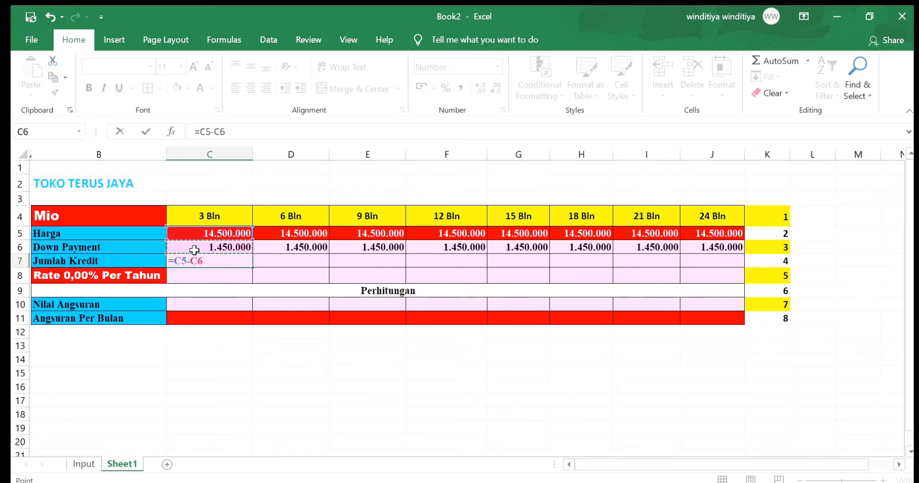
key("Return")
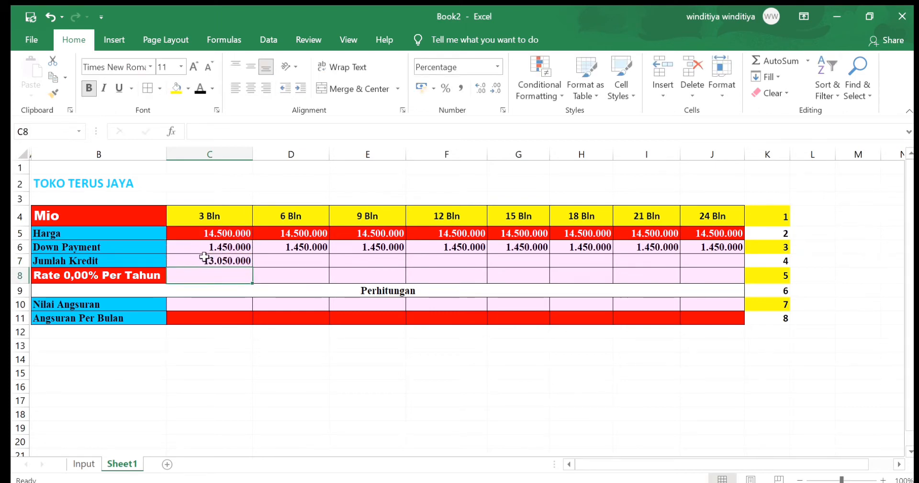
left_click(206, 260)
left_click_drag(253, 268, 719, 264)
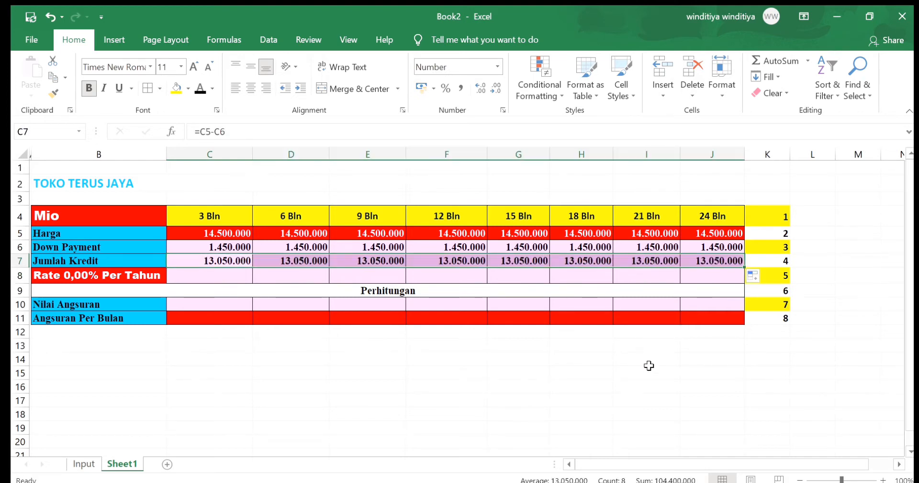
left_click(601, 360)
Enter =$B$8/12 in the Rate cell C8 and fill it across to J8
left_click(177, 281)
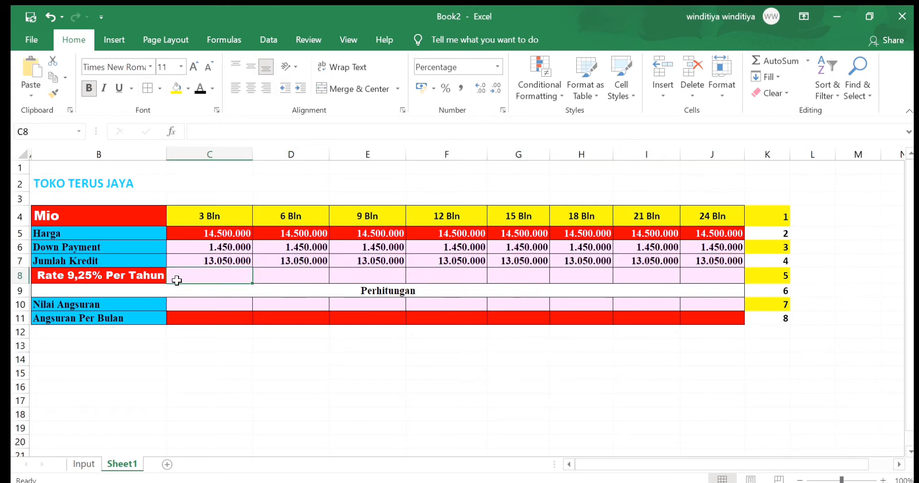
type("=")
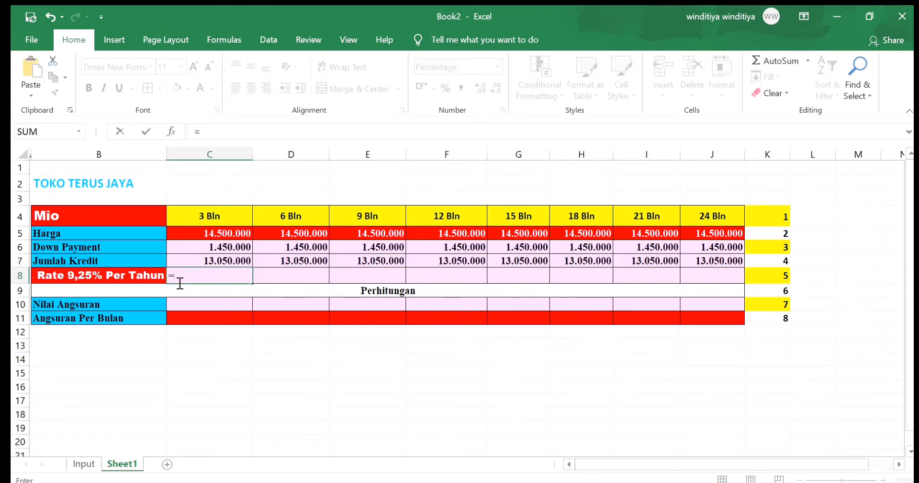
left_click(135, 277)
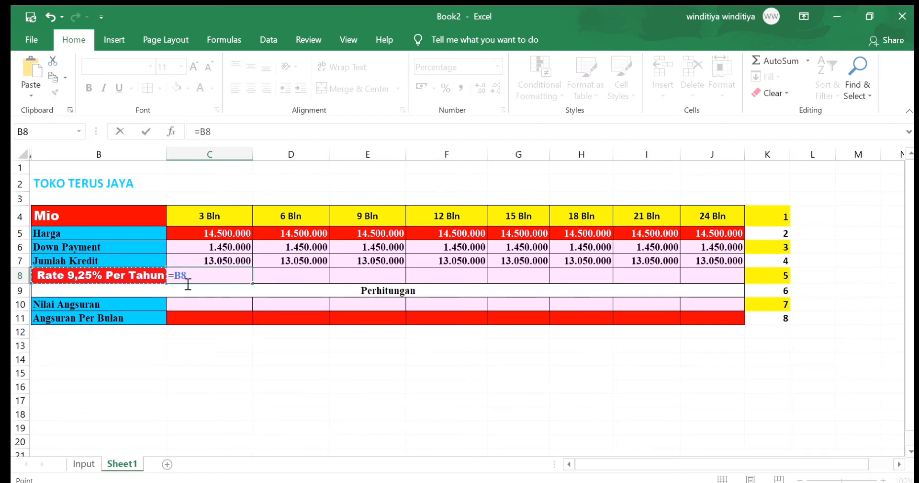
key("F4")
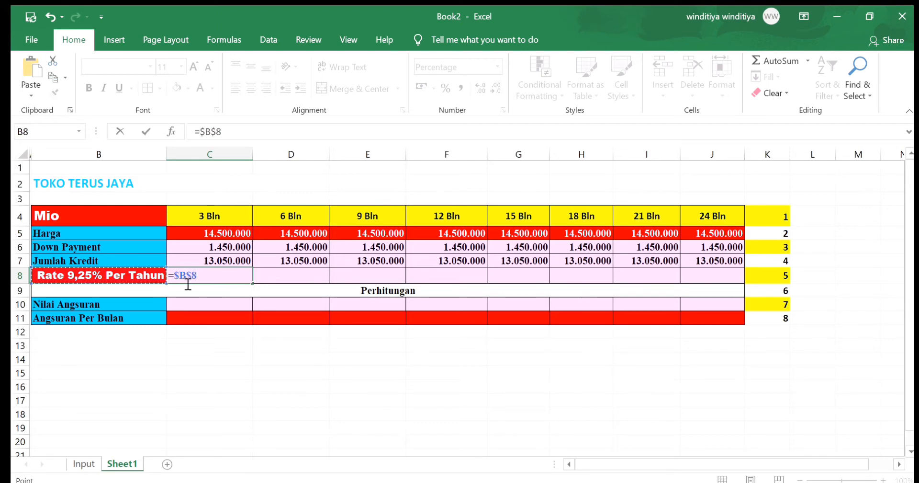
type("/12")
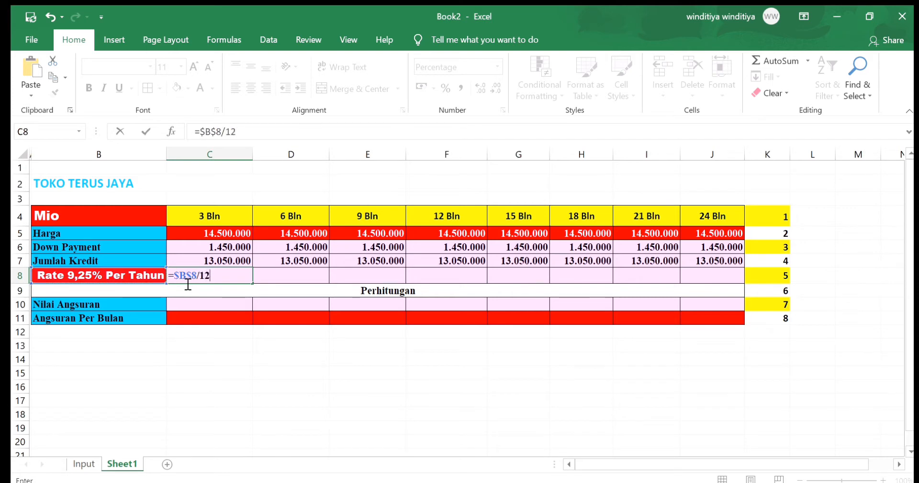
key("Return")
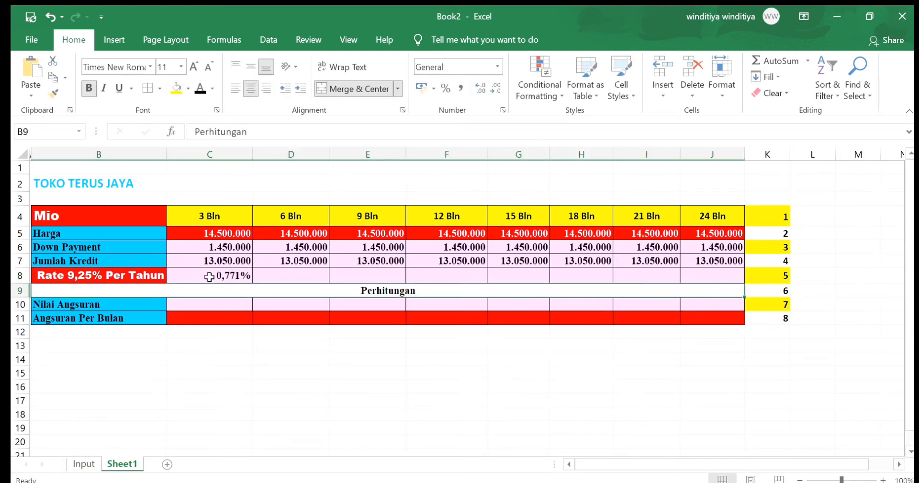
left_click(209, 277)
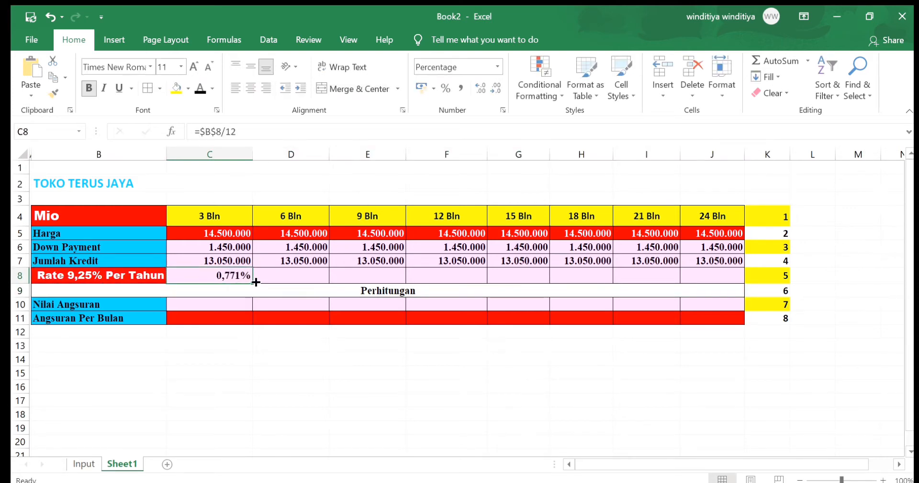
left_click_drag(255, 284, 747, 284)
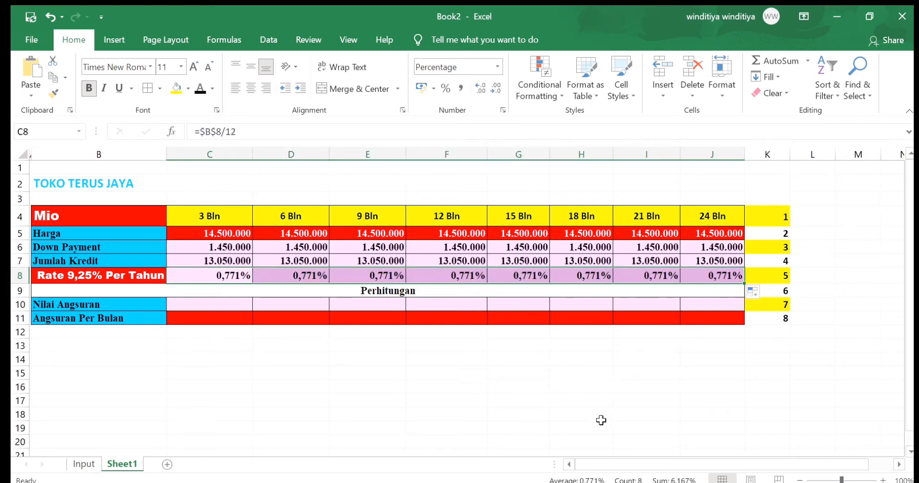
left_click(601, 420)
left_click(211, 359)
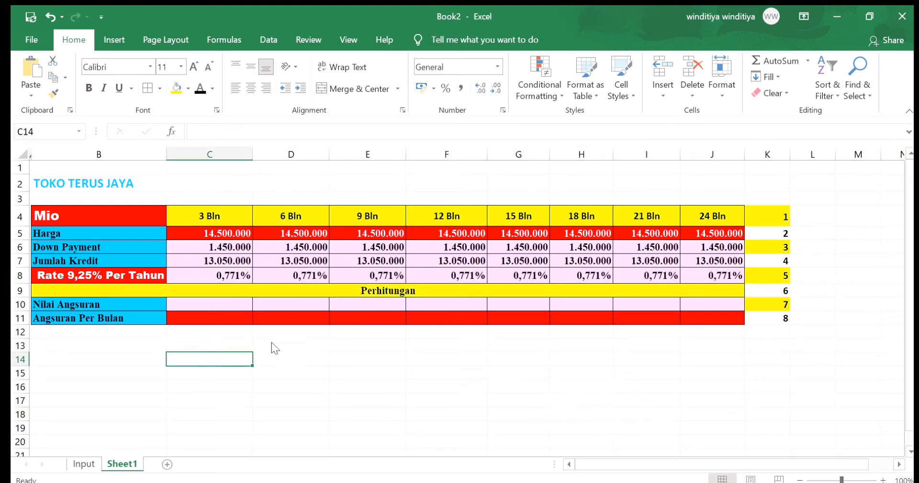
Enter =FV(C8;C4;0;-C7) in the Nilai Angsuran cell C10 for the 3-month term
left_click(190, 304)
type("=")
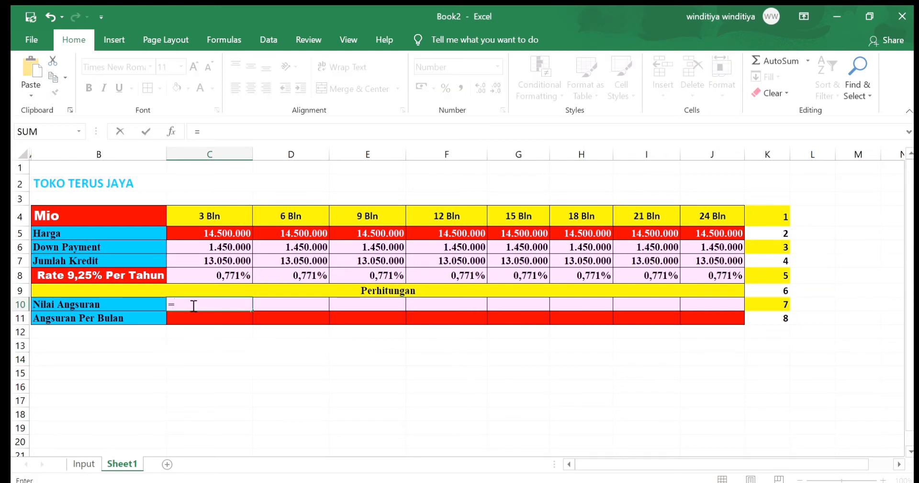
type("fv")
double_click(200, 311)
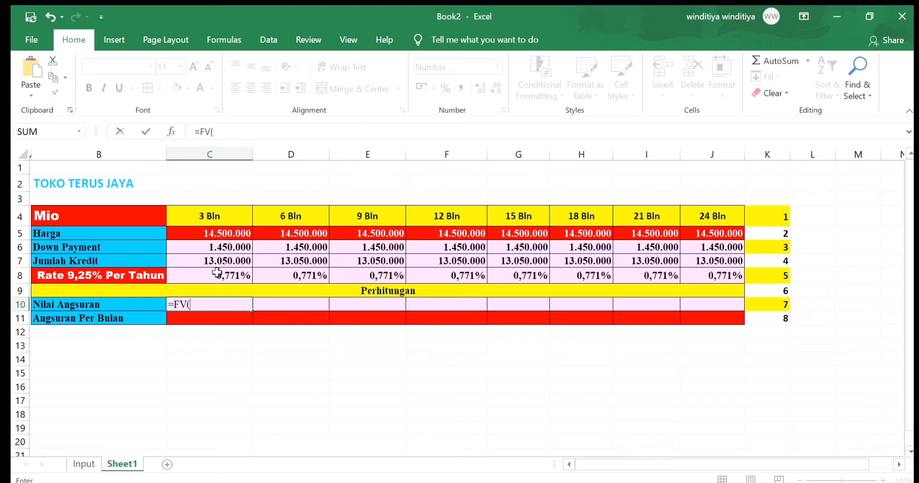
left_click(217, 275)
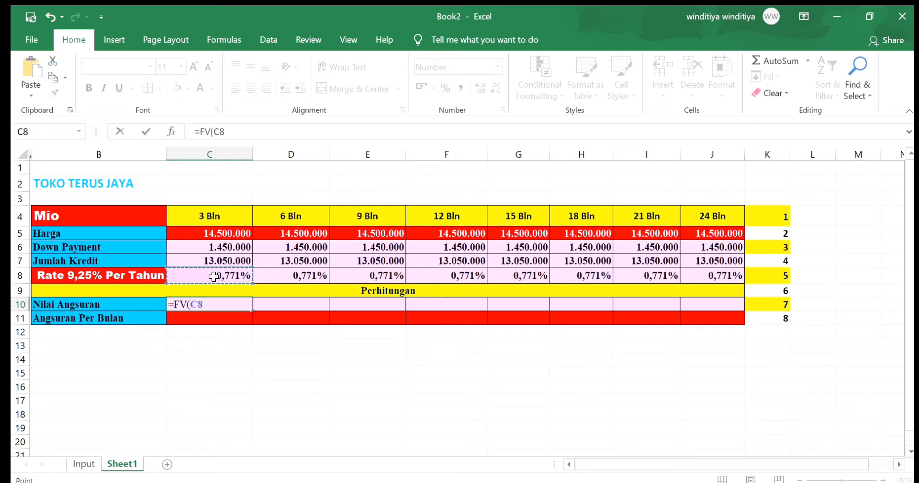
type(";")
left_click(205, 218)
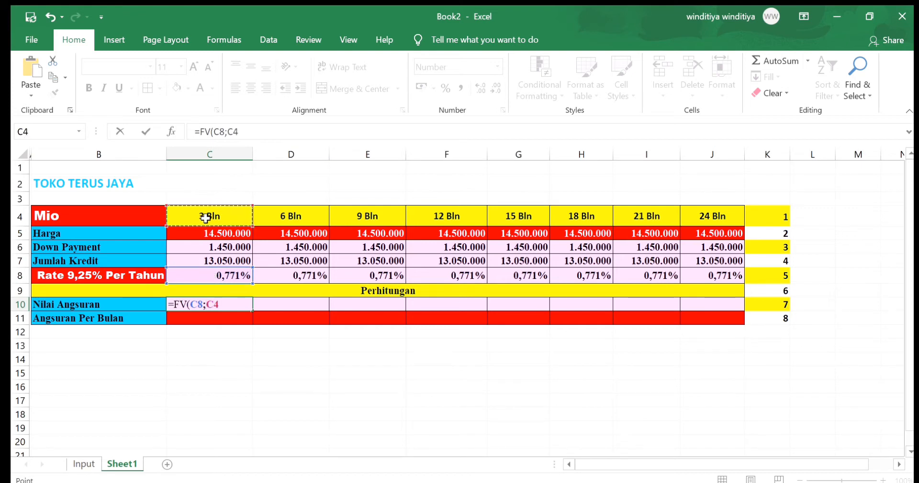
type(";0;")
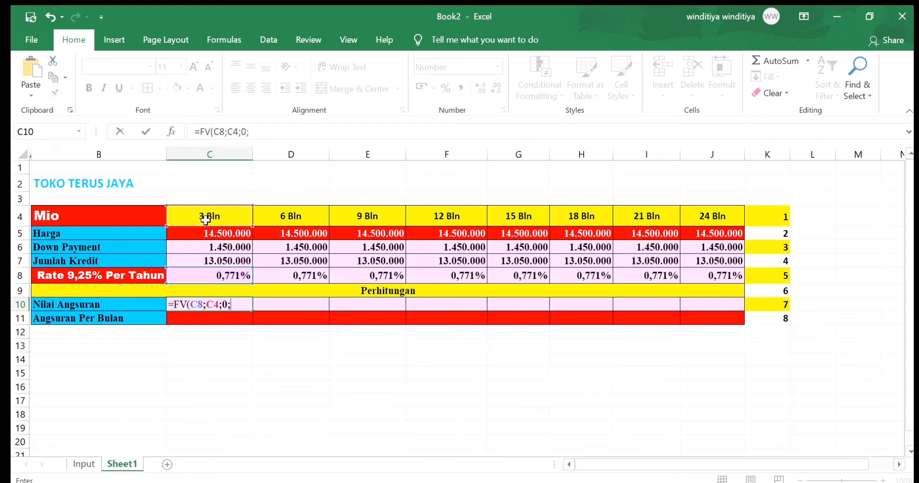
type("-")
left_click(205, 261)
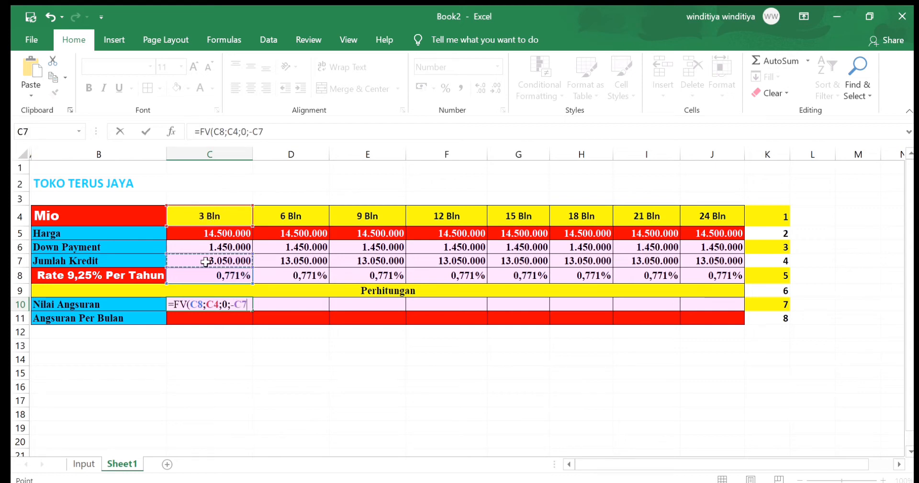
key("Return")
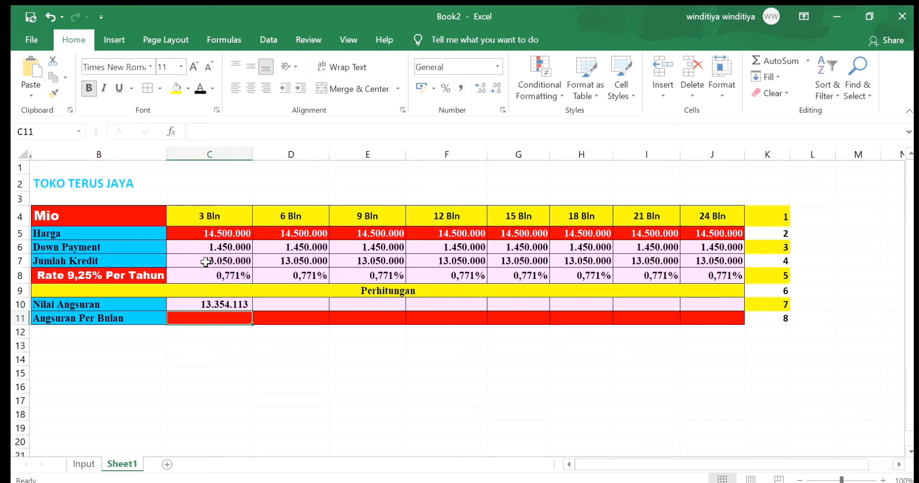
Fill the Nilai Angsuran formula from C10 across to J10
left_click(176, 301)
left_click_drag(252, 309, 726, 309)
key("ctrl+z")
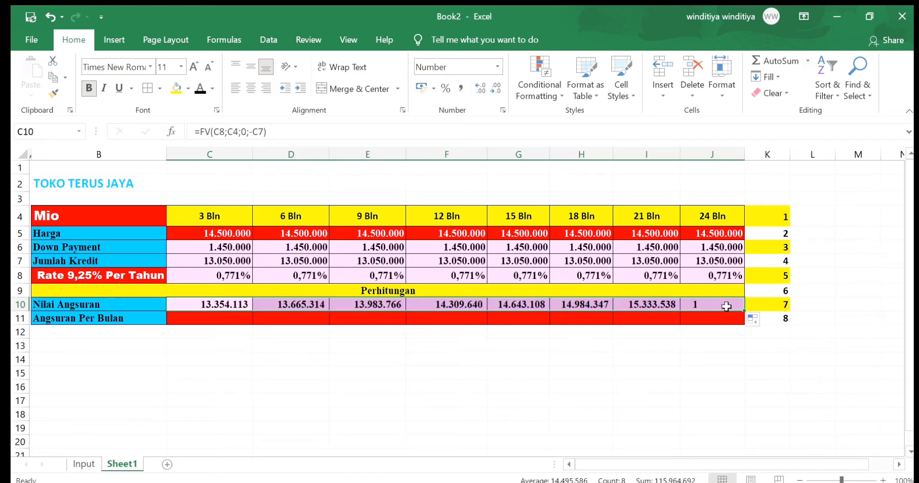
left_click(658, 398)
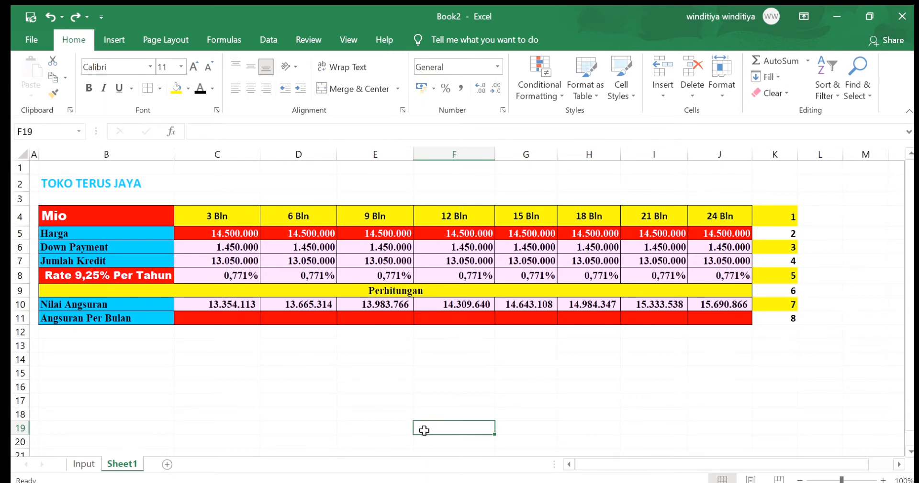
left_click(287, 380)
Enter =C10/C4 in the Angsuran Per Bulan cell C11 and fill it across to J11
left_click(215, 320)
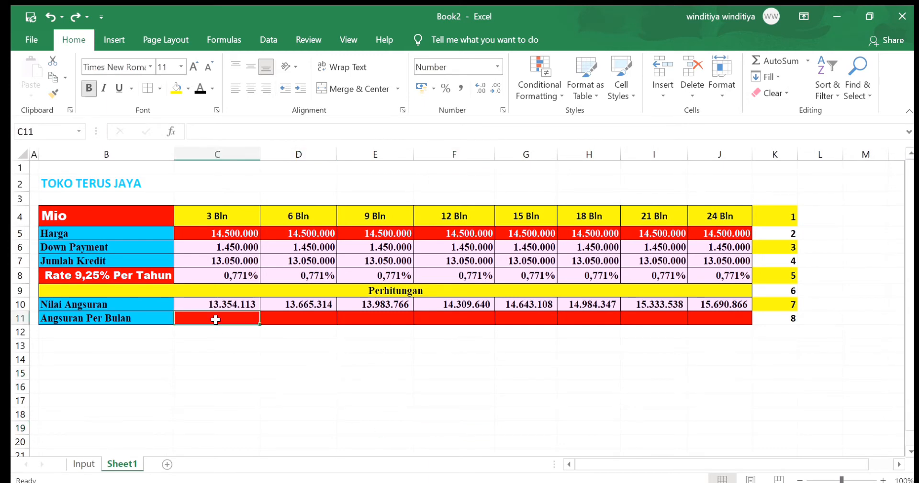
type("=")
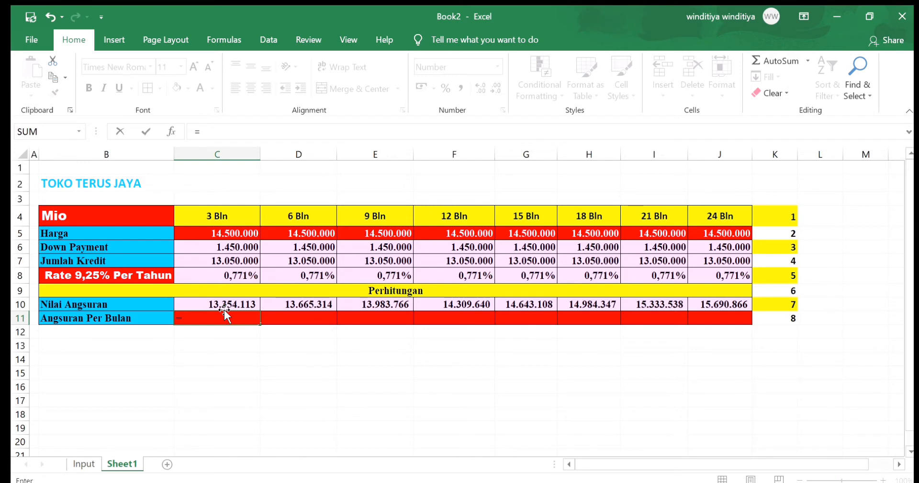
left_click(224, 309)
type("/")
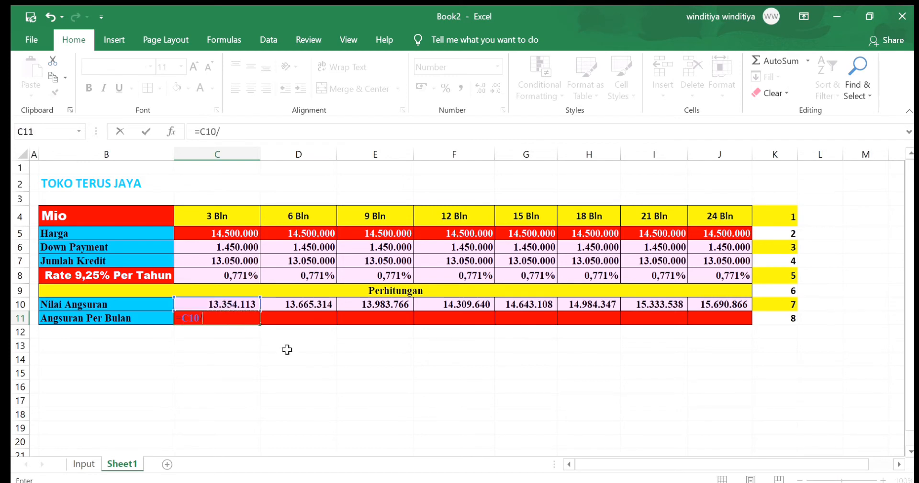
left_click(217, 214)
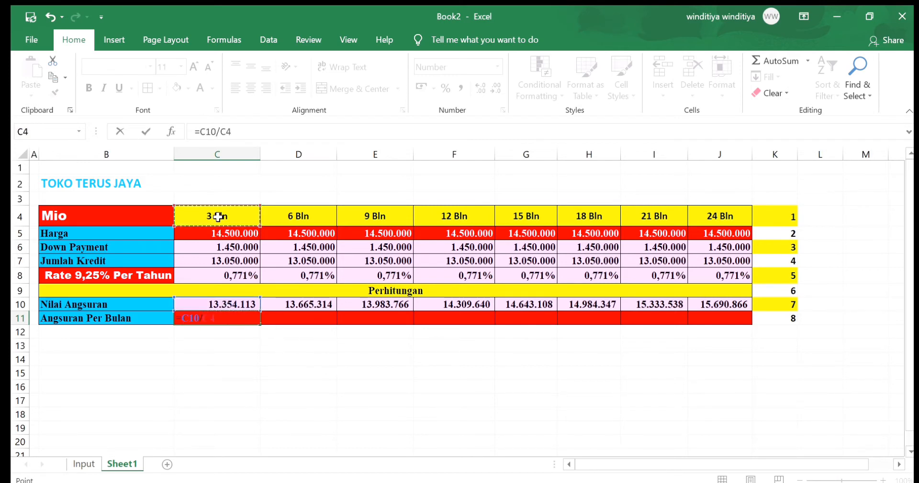
key("Return")
left_click(230, 318)
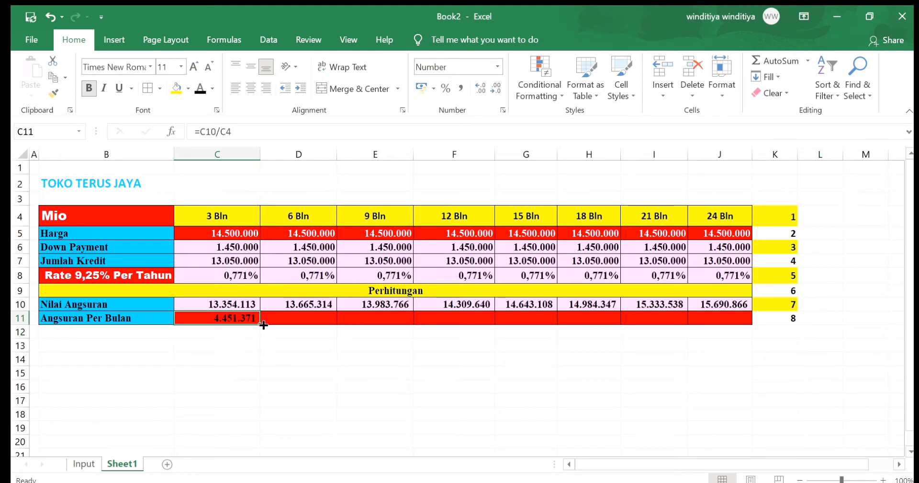
left_click_drag(261, 324, 733, 325)
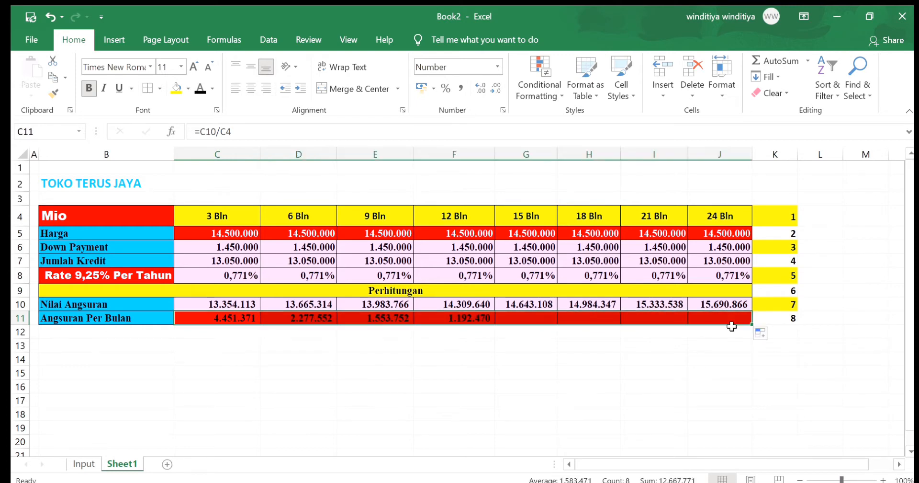
left_click(697, 377)
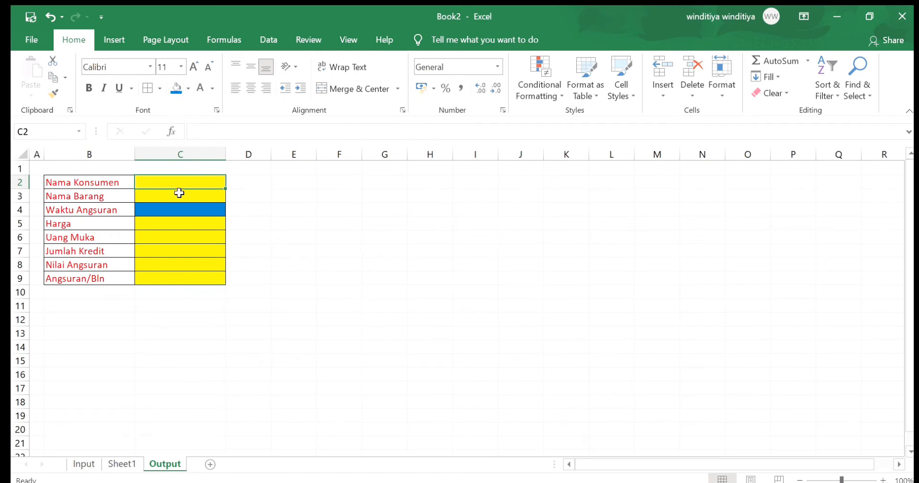
Link the Nama Konsumen cell C2 on the Output sheet to the customer name with =Input!D5
type("=")
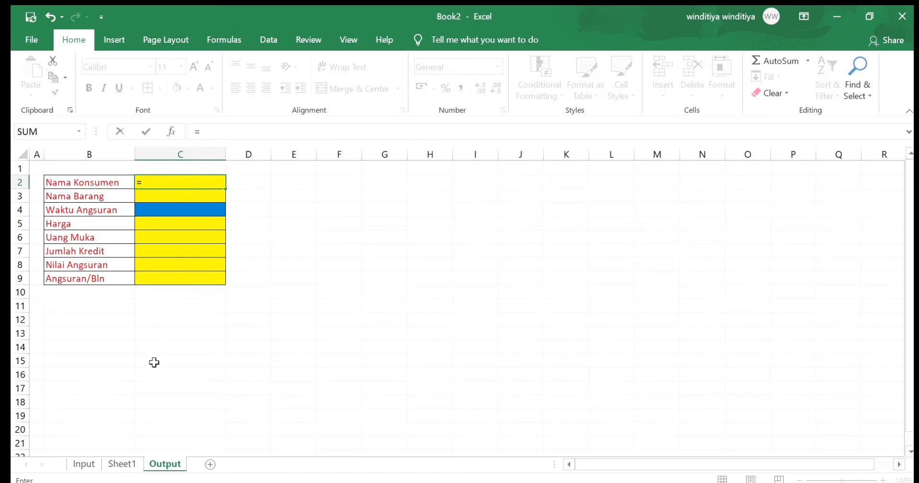
left_click(115, 466)
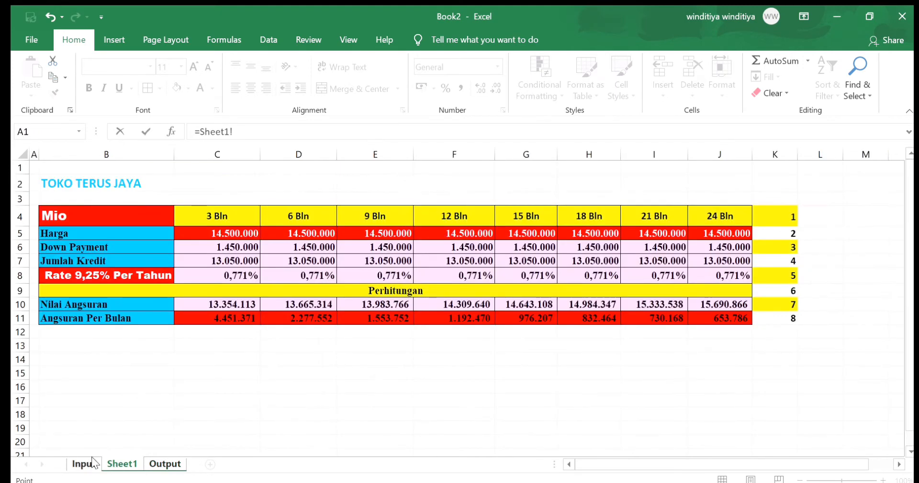
left_click(85, 463)
left_click(165, 234)
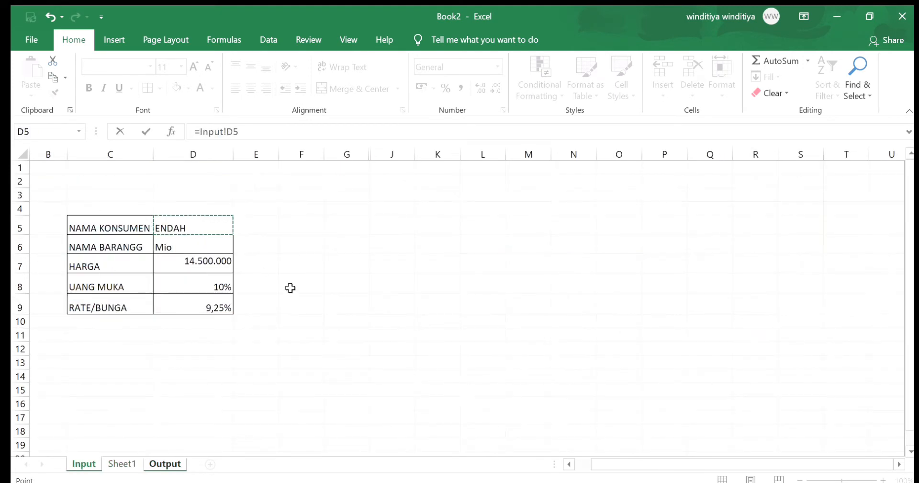
key("Return")
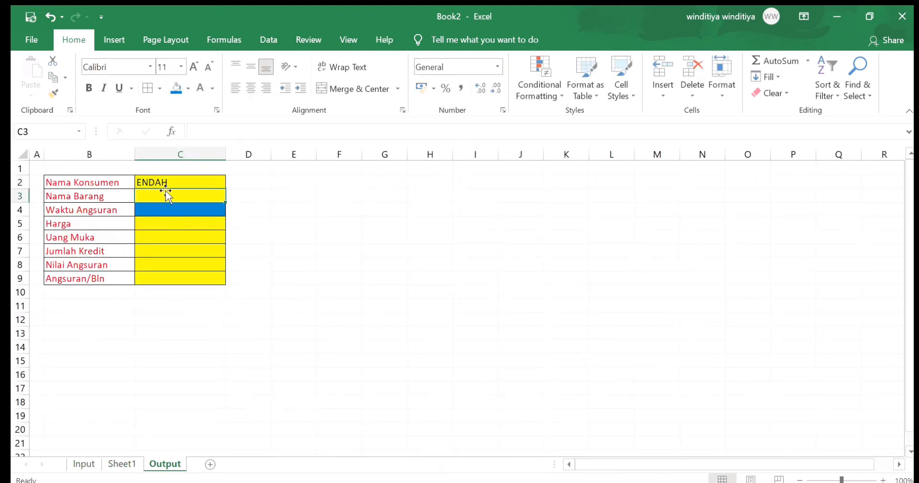
Replace the customer's name in the Nama Konsumen cell D5 on the Input sheet with a different name
left_click(86, 463)
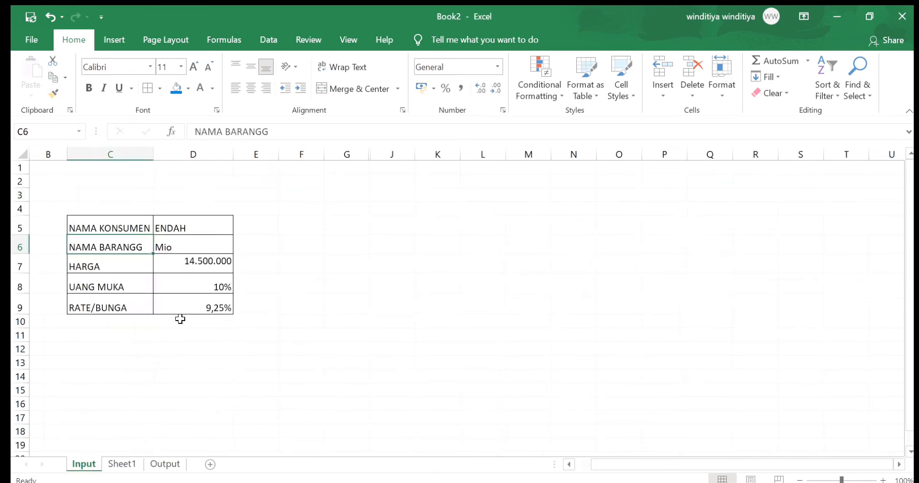
left_click(191, 231)
double_click(179, 230)
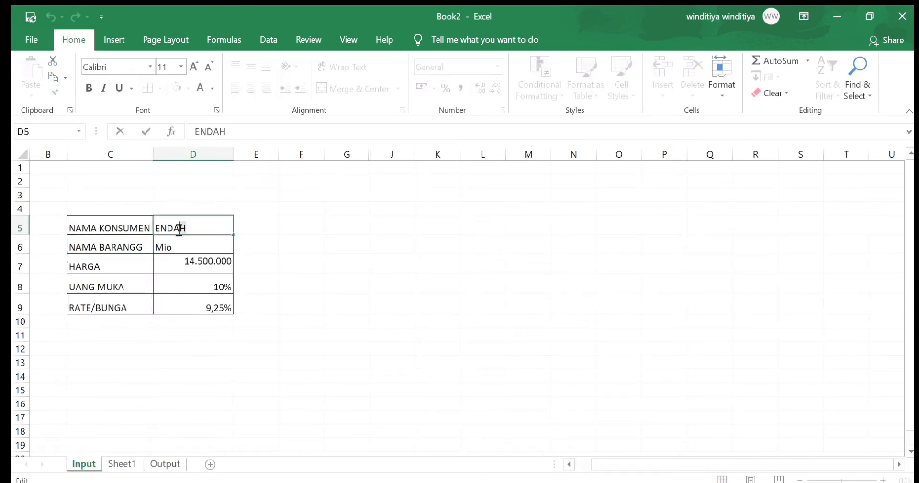
double_click(179, 230)
type("DINO")
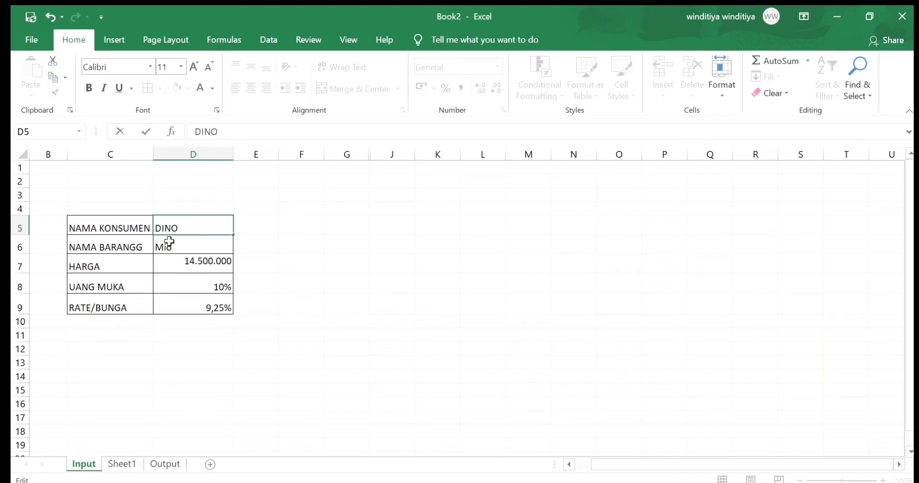
left_click(169, 241)
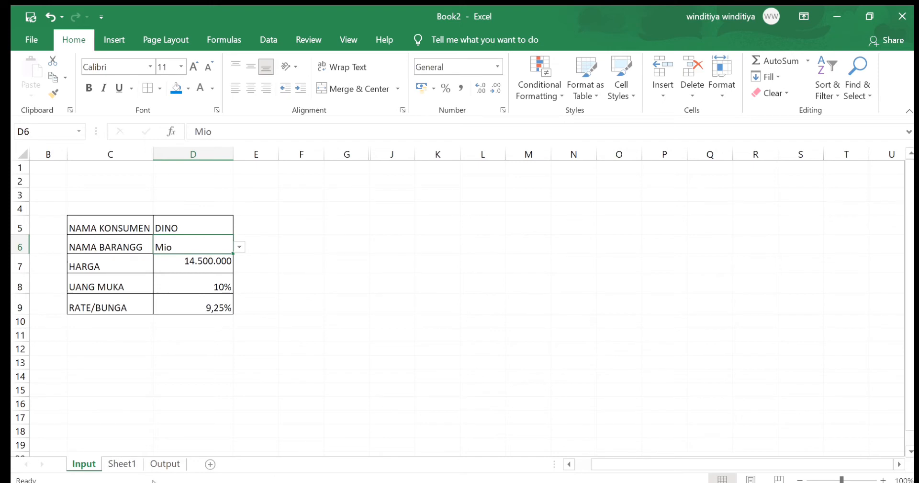
Link the Nama Barang cell C3 on the Output sheet to the item name with =Input!D6
left_click(165, 463)
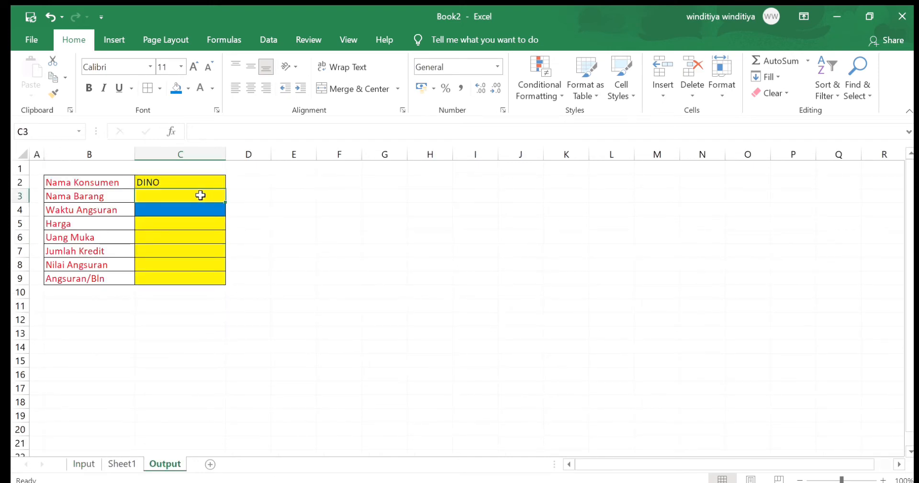
double_click(200, 195)
type("=")
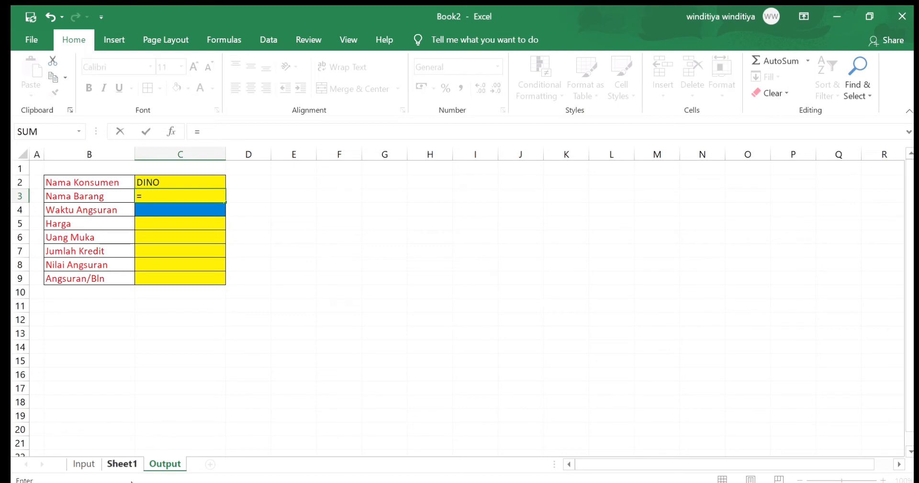
left_click(94, 462)
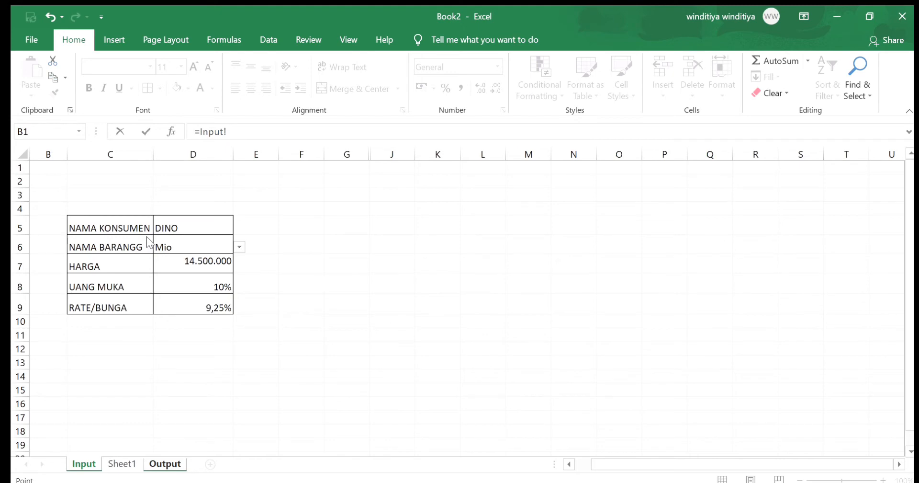
left_click(123, 243)
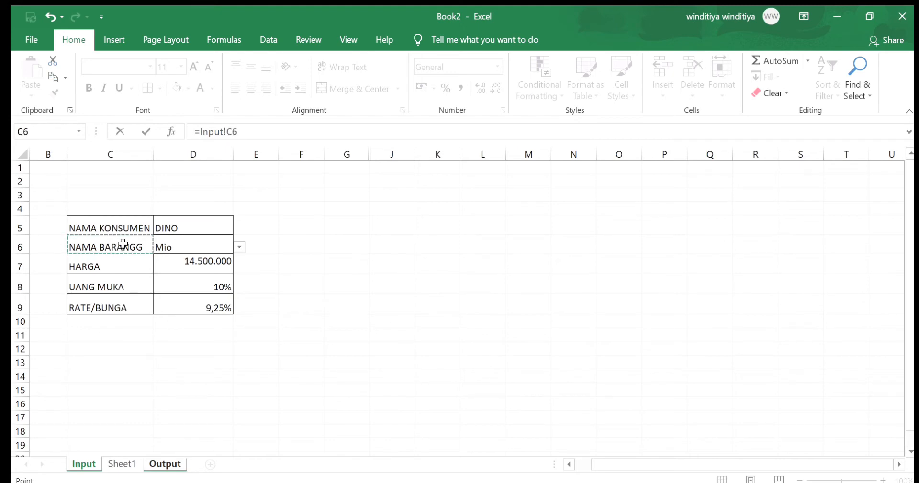
key("Right")
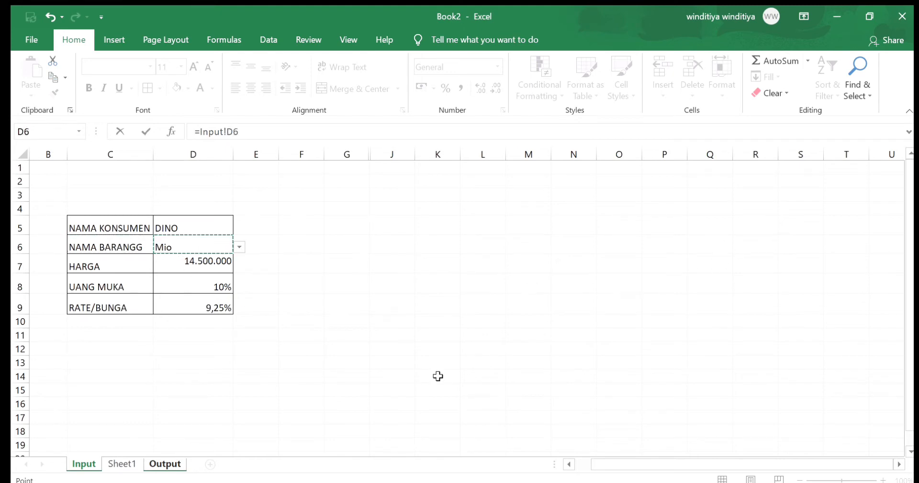
key("Return")
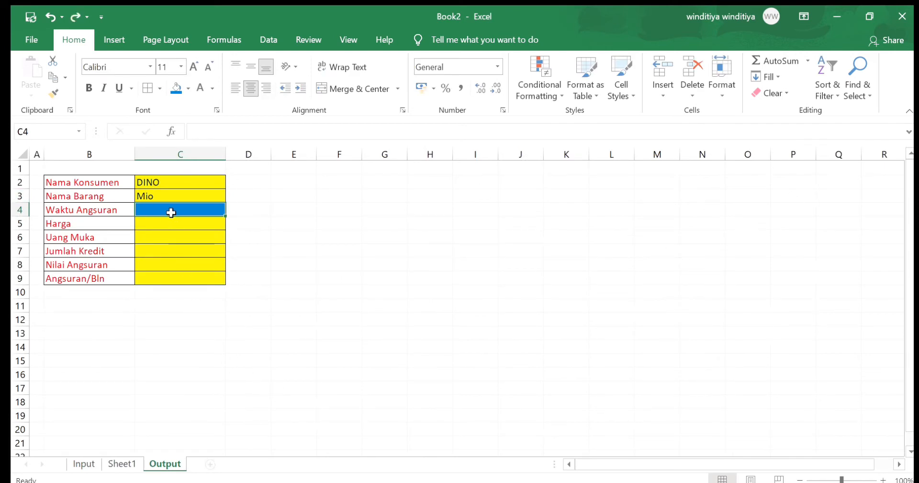
Add a data validation list to the Waktu Angsuran cell C4 using Sheet1 cells C4:J4 as source, and choose 6 months
left_click(266, 37)
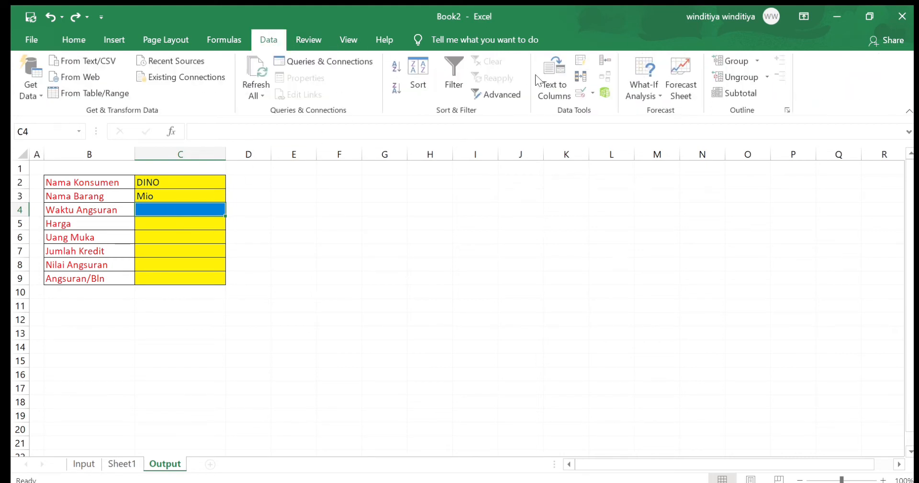
left_click(579, 106)
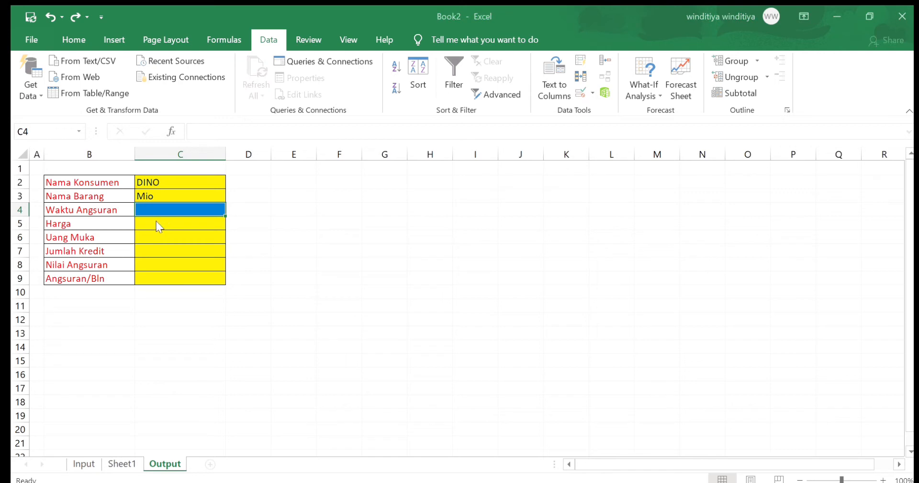
left_click(256, 284)
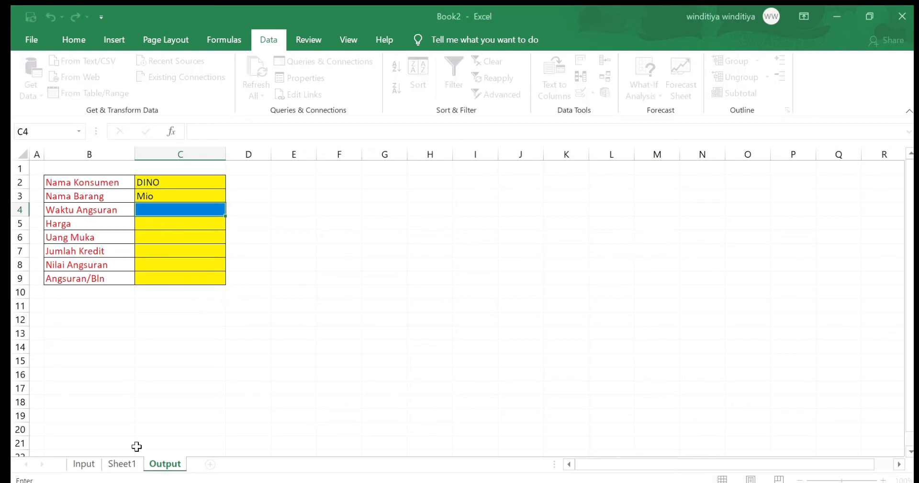
left_click(122, 463)
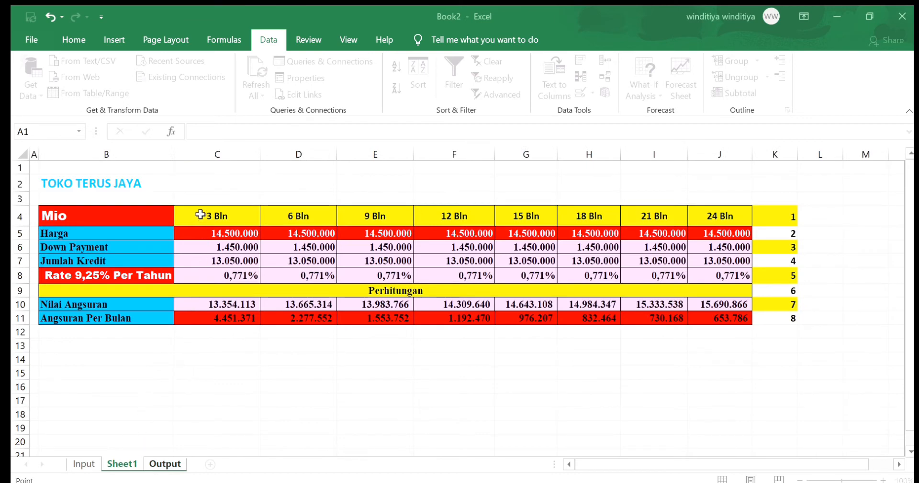
left_click_drag(200, 214, 701, 233)
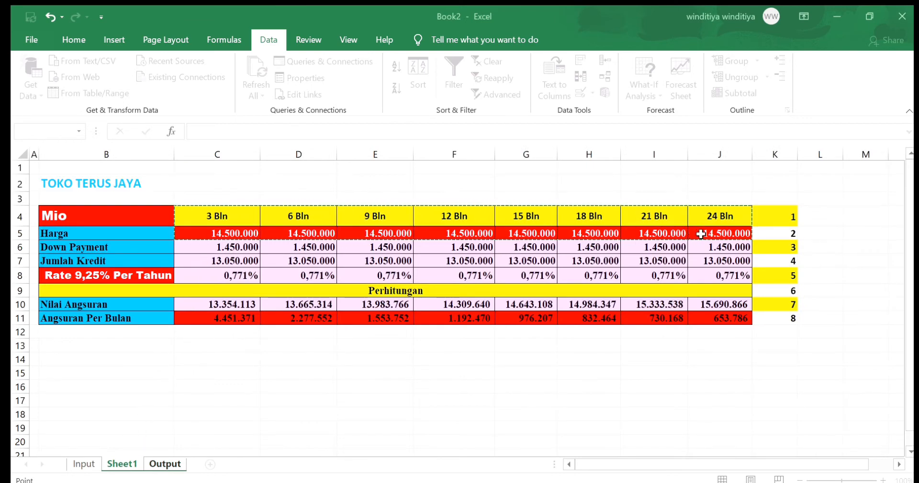
left_click(218, 217)
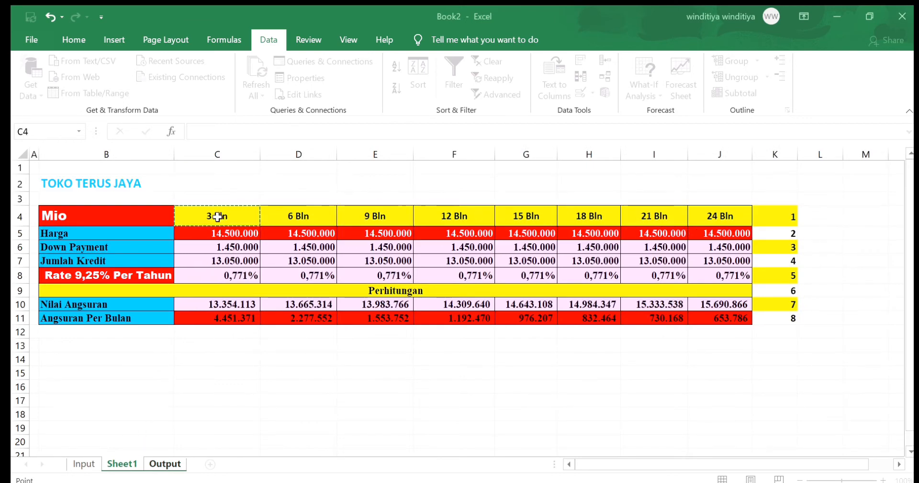
left_click_drag(218, 216, 721, 217)
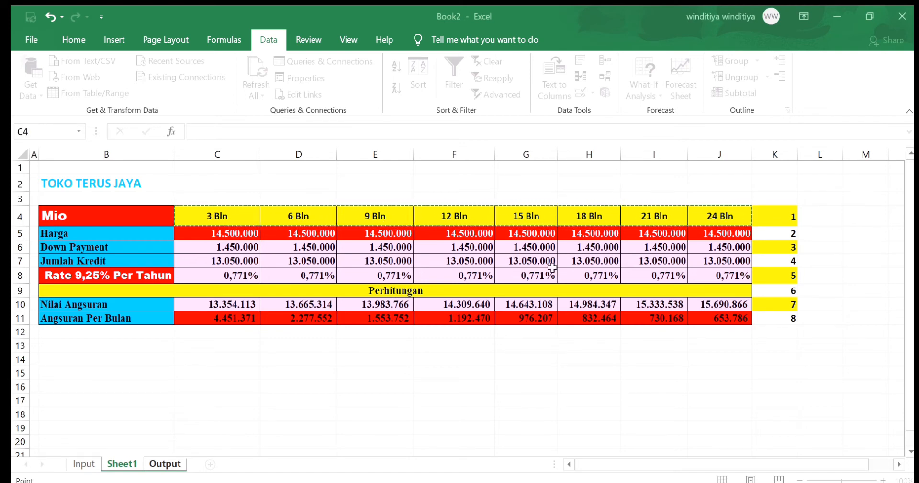
key("Return")
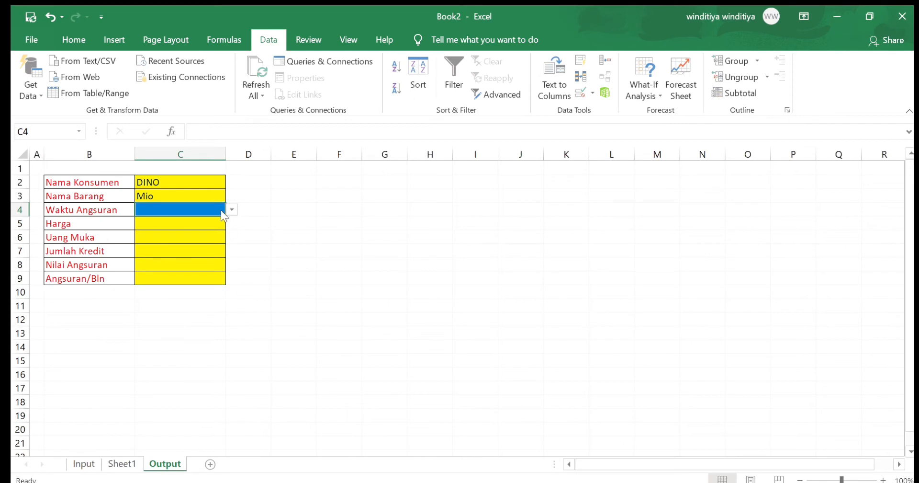
type("6 Bulan")
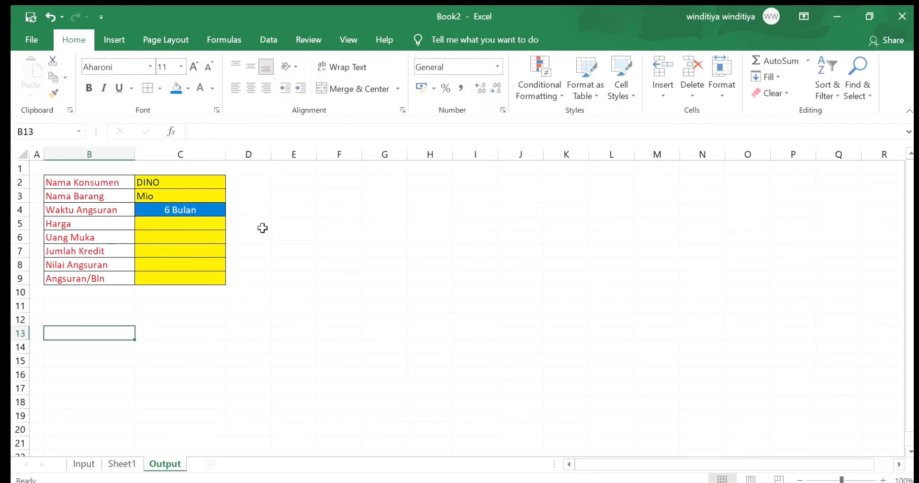
Enter =HLOOKUP($C$4;Sheet1!$B$4:$J$11;2) in the Harga cell C5 on the Output sheet
left_click(205, 221)
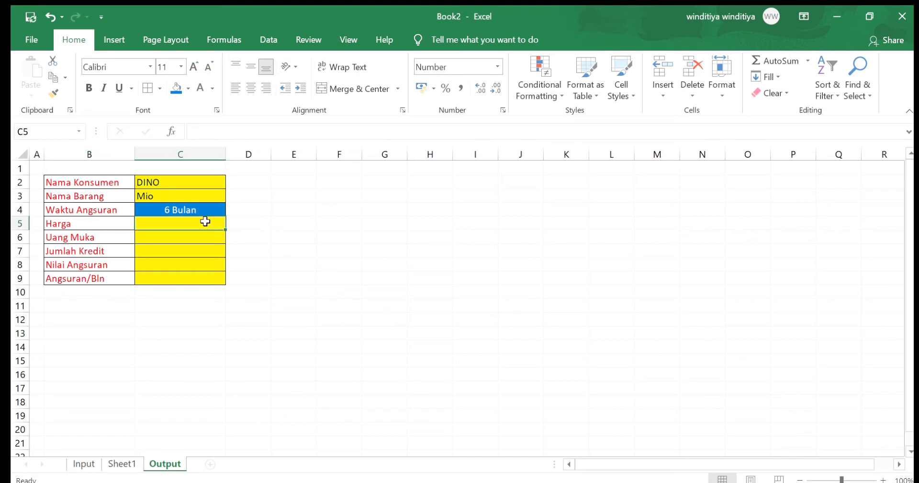
type("=h")
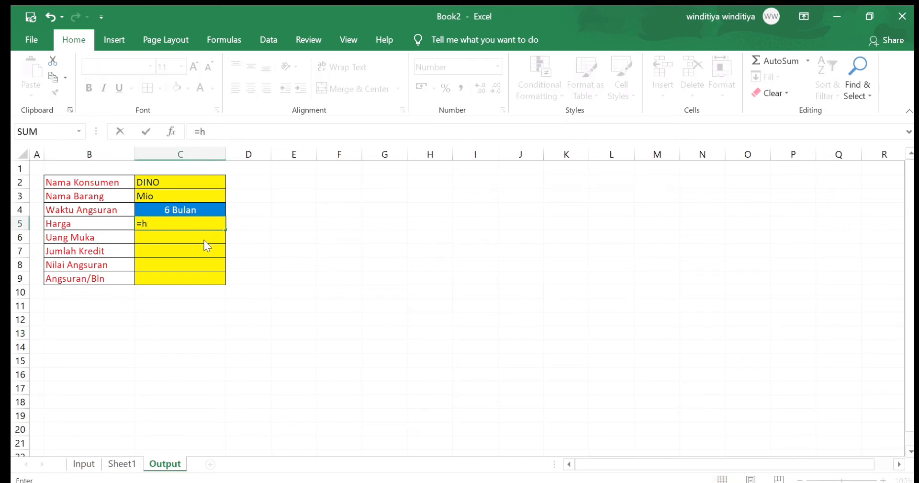
type("l")
key("Tab")
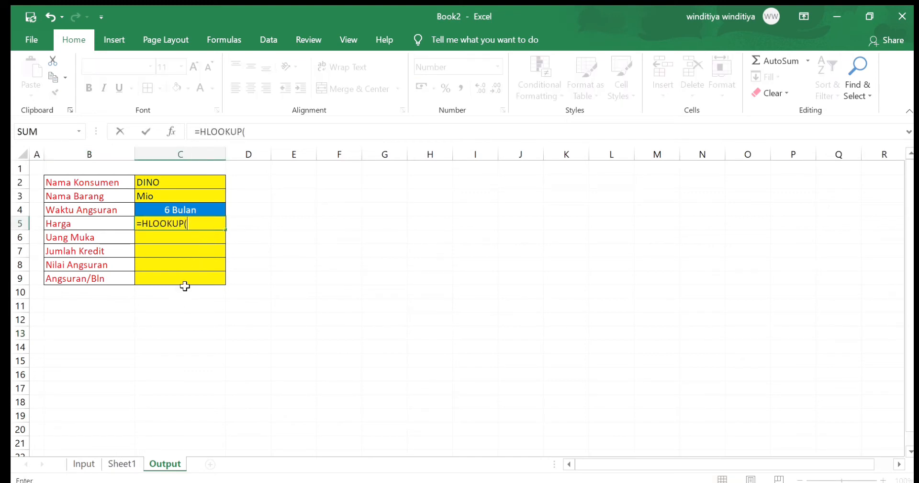
left_click(191, 208)
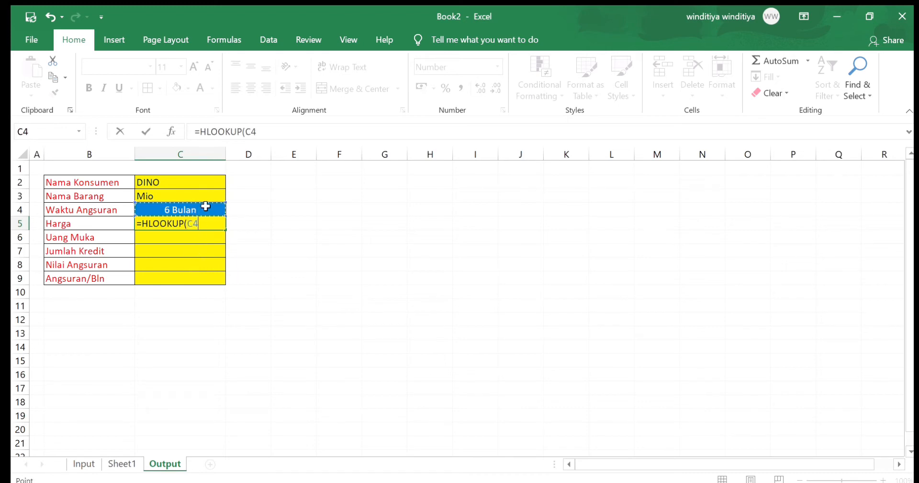
type(";")
left_click(126, 464)
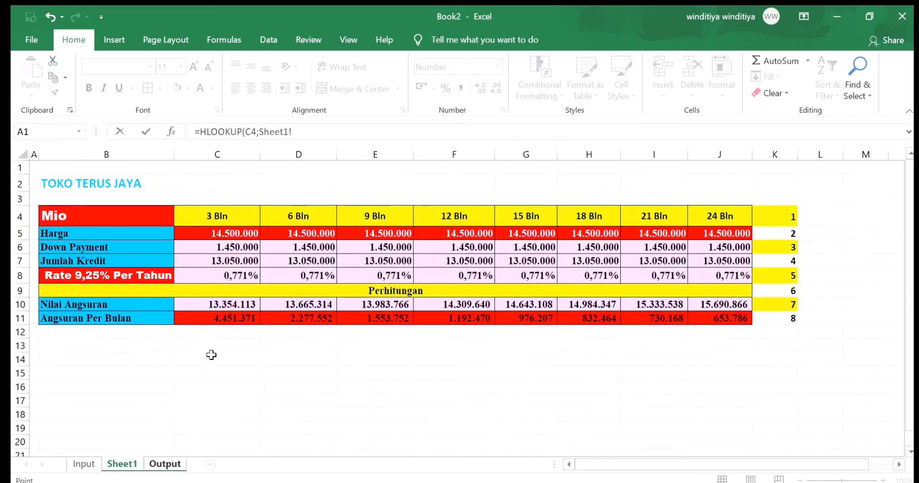
left_click_drag(108, 218, 713, 314)
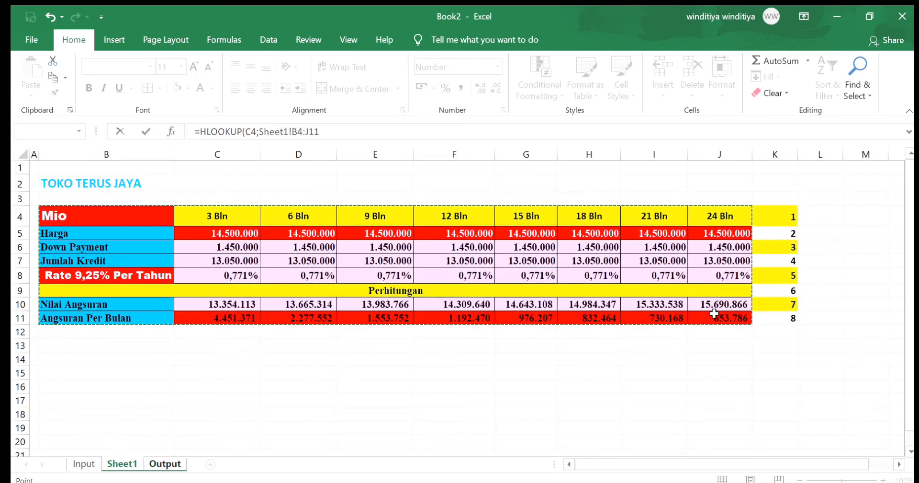
left_click(328, 140)
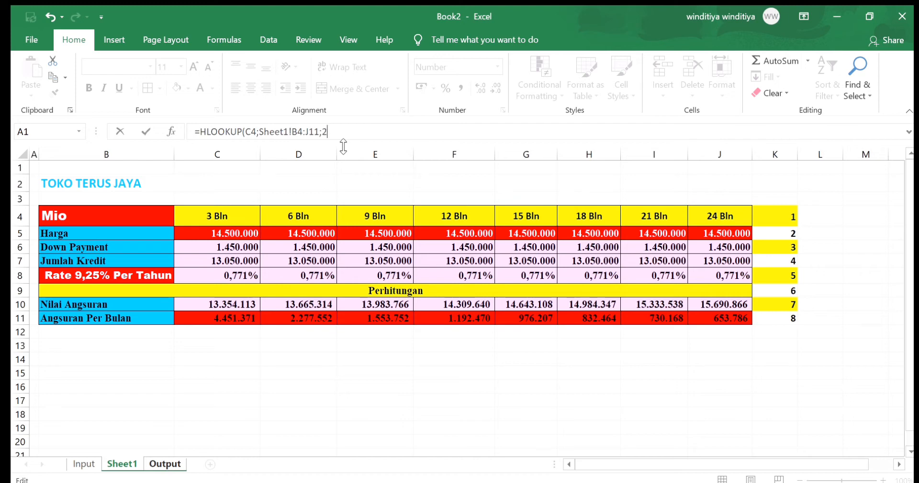
key("Return")
Fill the Harga lookup formula from C5 down to the Angsuran/Bln cell C9
left_click(165, 224)
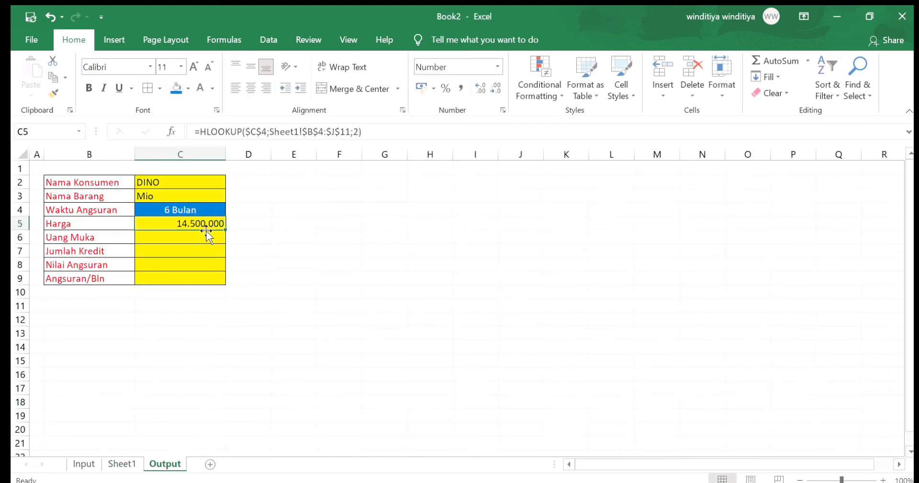
left_click_drag(225, 230, 219, 277)
left_click(192, 307)
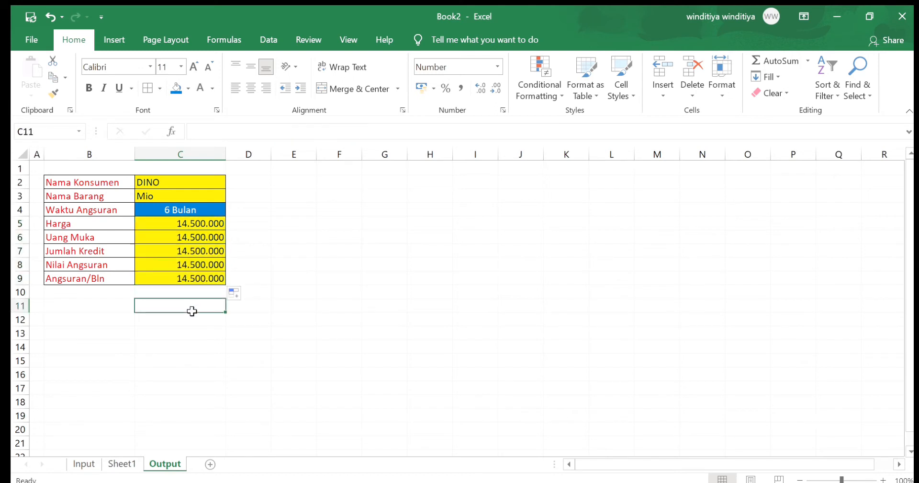
Check the Down Payment row number on Sheet1 and set the row index in the Uang Muka formula in C6 to 3
left_click(194, 237)
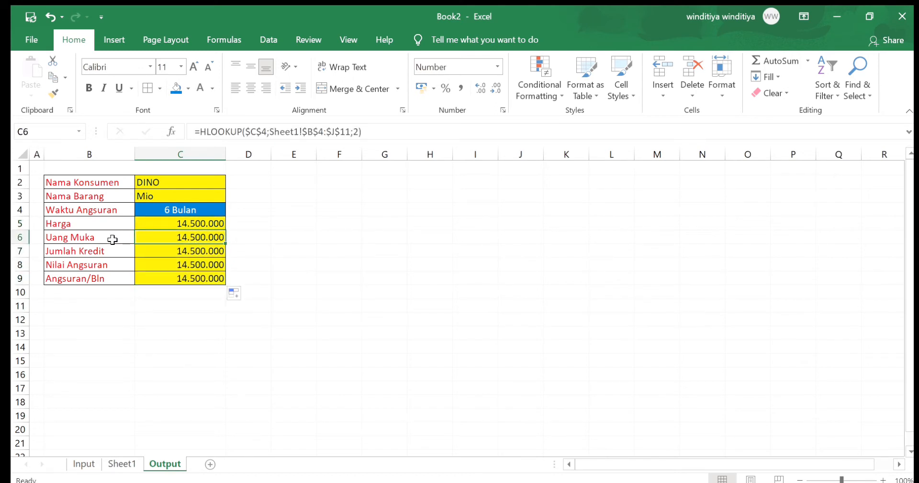
left_click(121, 462)
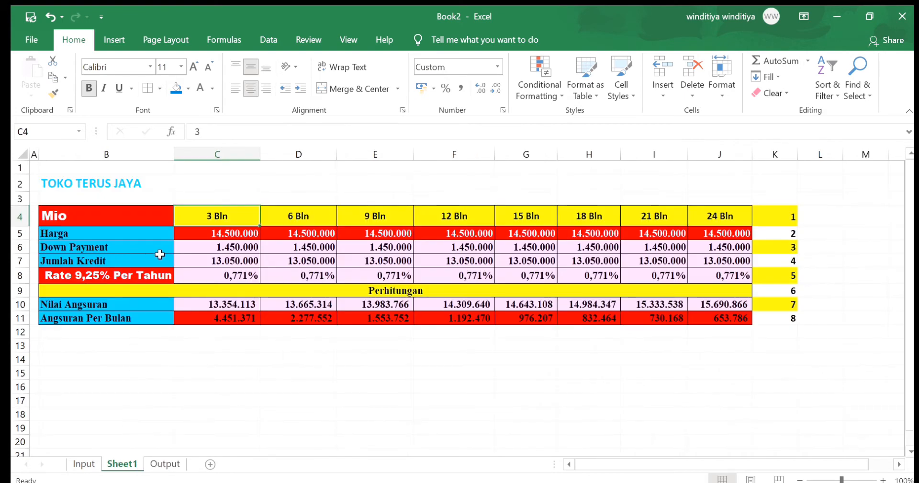
left_click(165, 463)
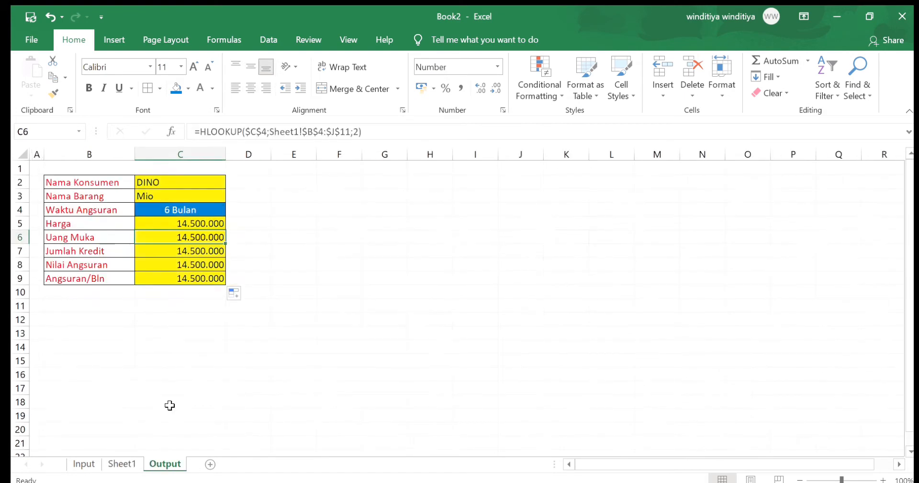
double_click(212, 239)
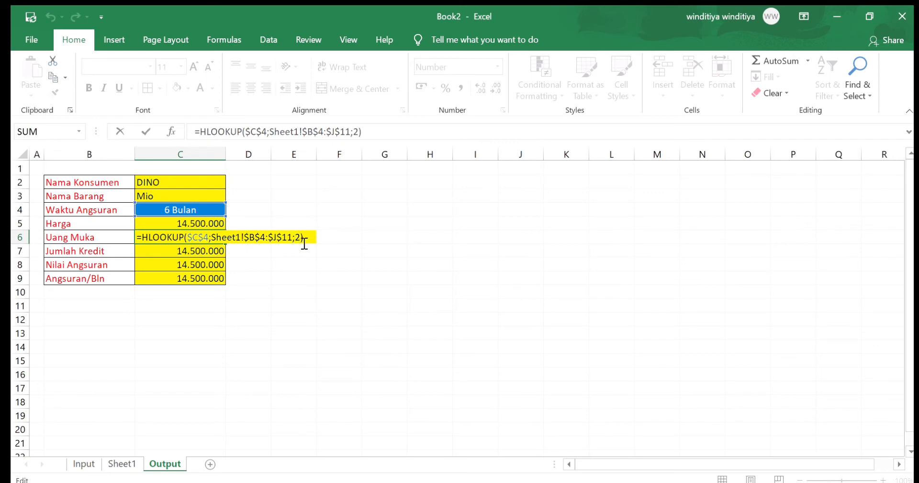
key("BackSpace")
type("3")
key("Return")
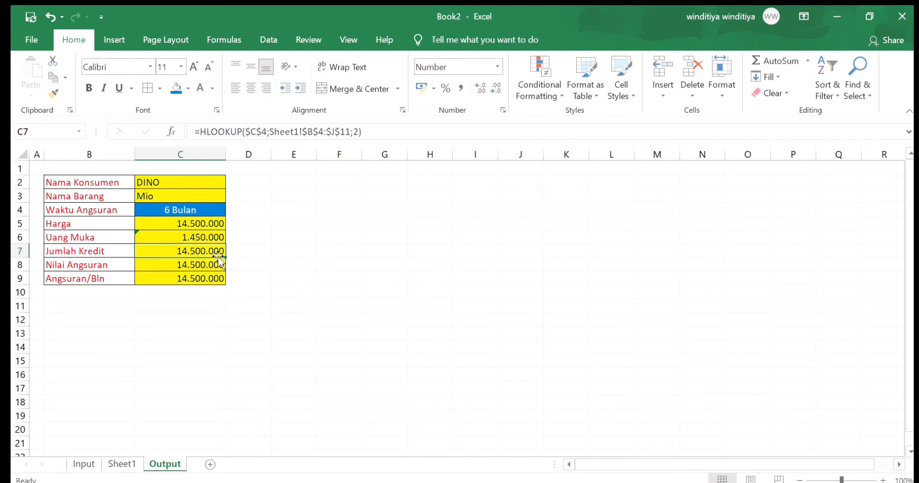
Check the Jumlah Kredit row number on Sheet1 and set the row index in the Output formula in C7 to 4
left_click(116, 463)
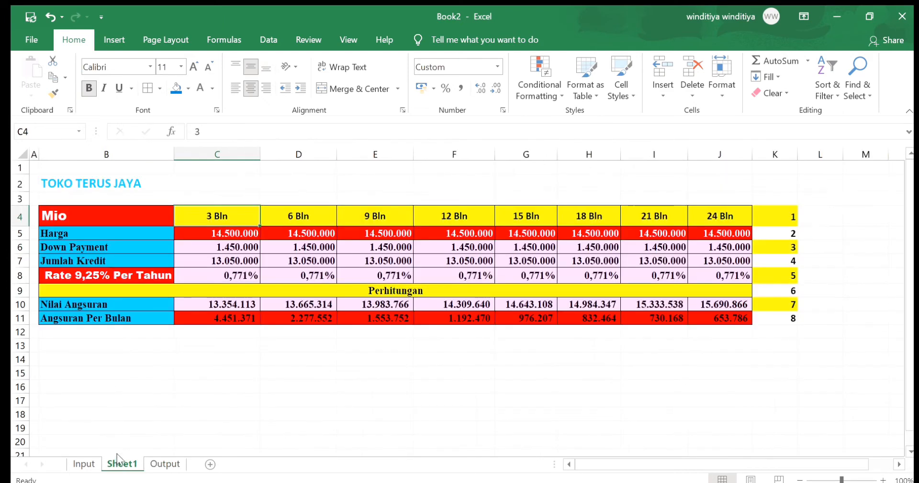
left_click(165, 463)
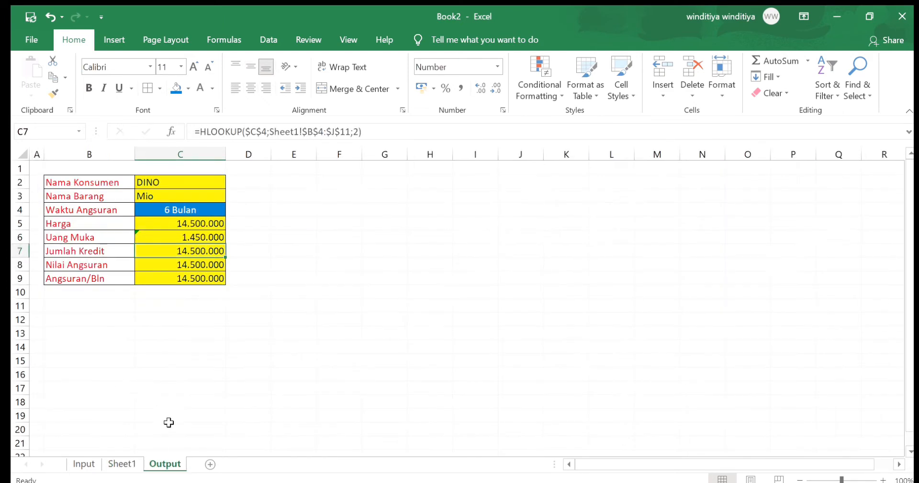
double_click(218, 251)
left_click(302, 253)
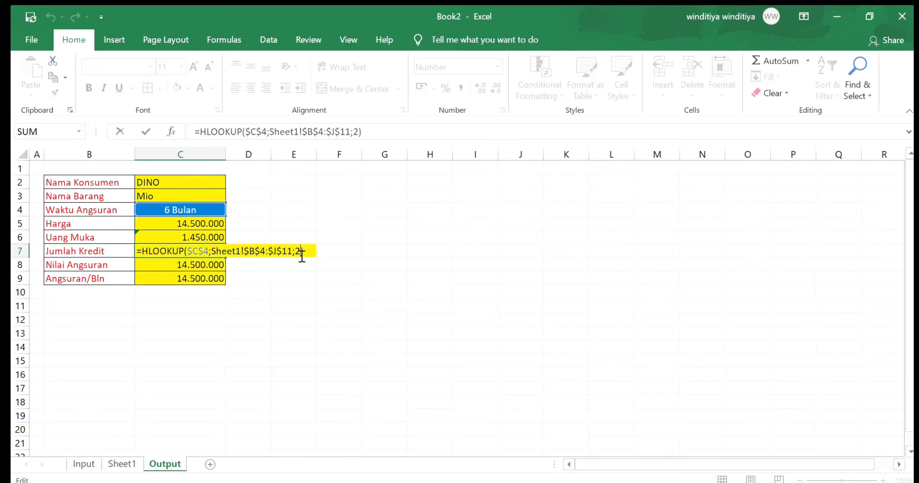
key("BackSpace")
type("4")
key("Return")
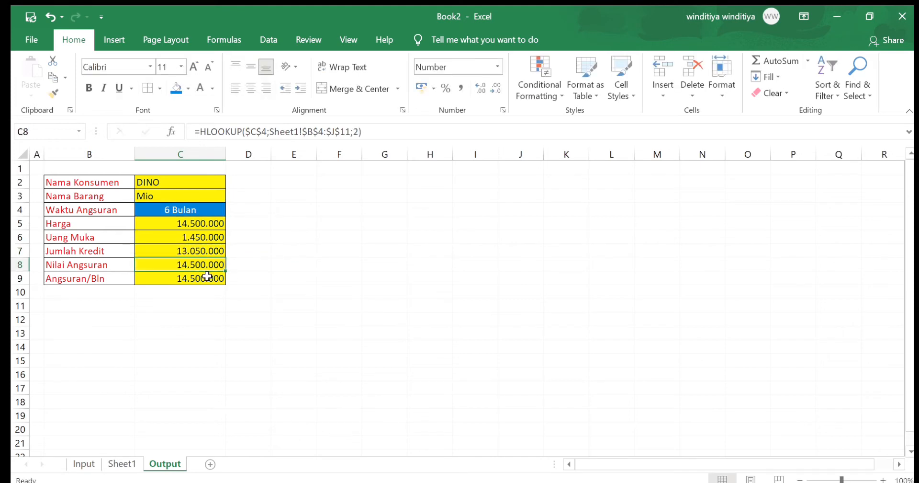
Check the Nilai Angsuran row number on Sheet1 and set the row index in the Output formula in C8 to 7
left_click(120, 463)
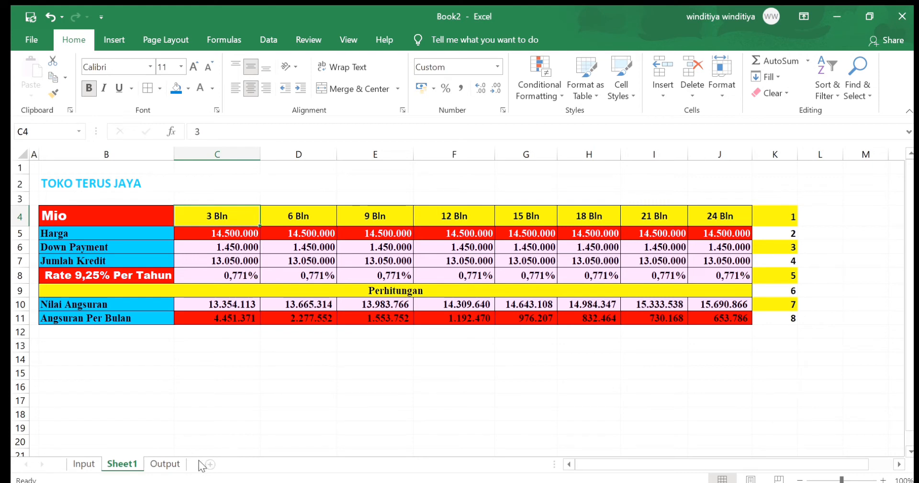
left_click(171, 463)
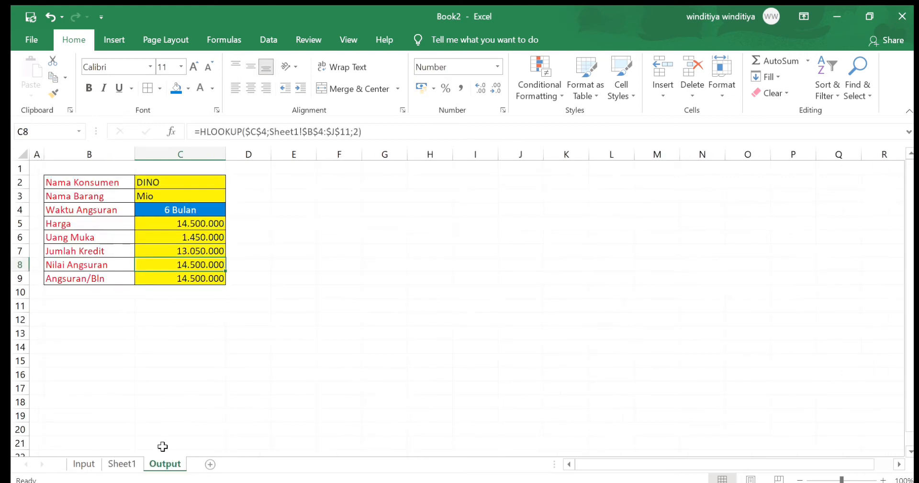
double_click(153, 265)
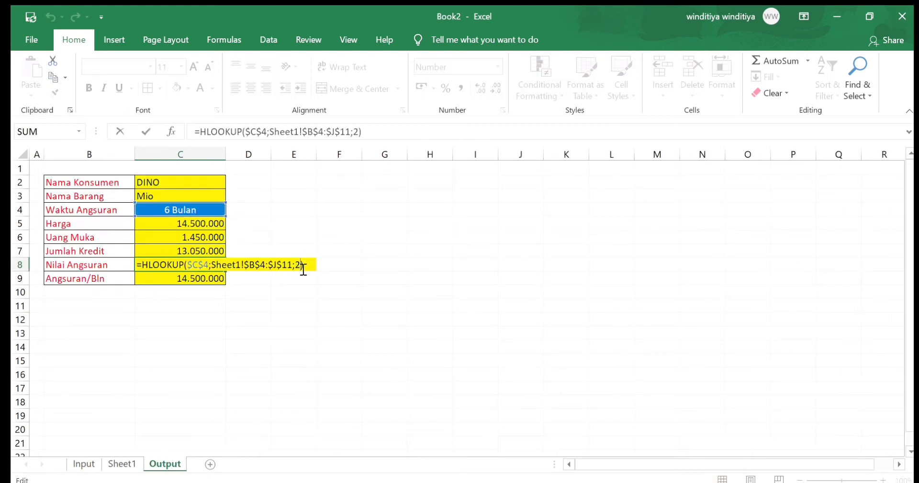
key("BackSpace")
type("7")
key("Return")
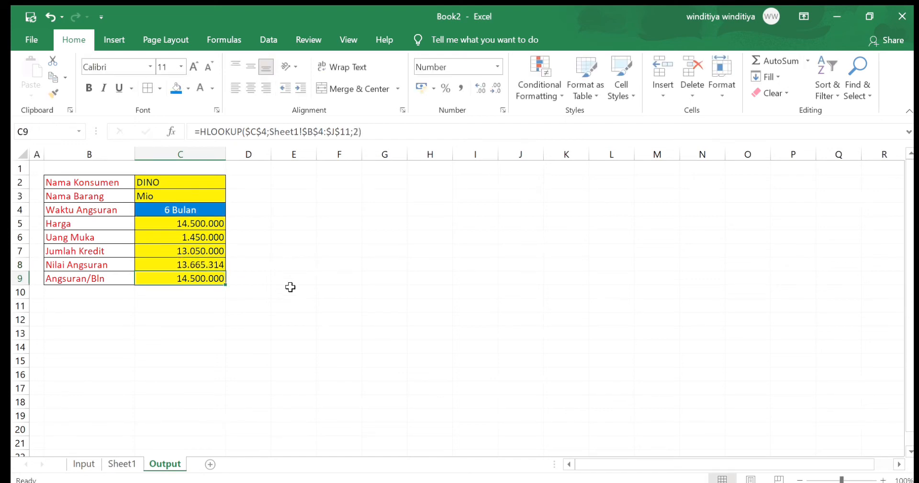
Set the row index in the Angsuran/Bln lookup formula in C9 to 8
double_click(197, 278)
left_click(302, 281)
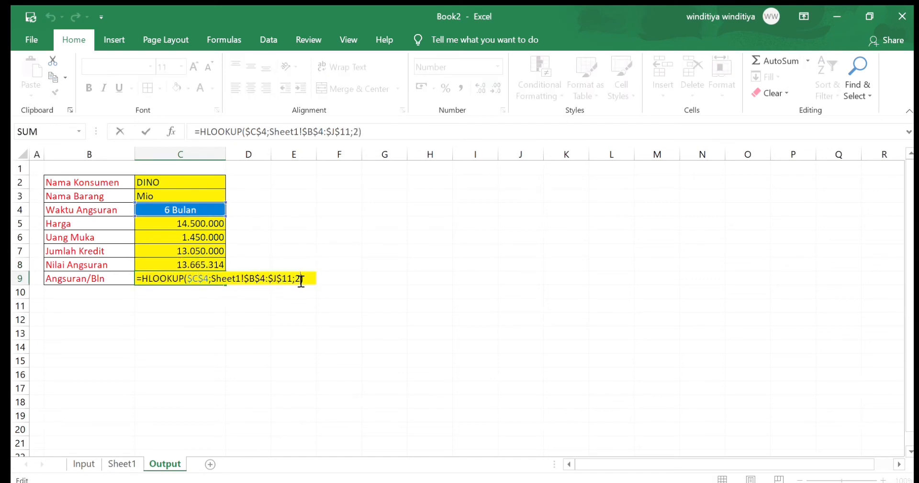
key("BackSpace")
type("8")
key("Return")
left_click(205, 329)
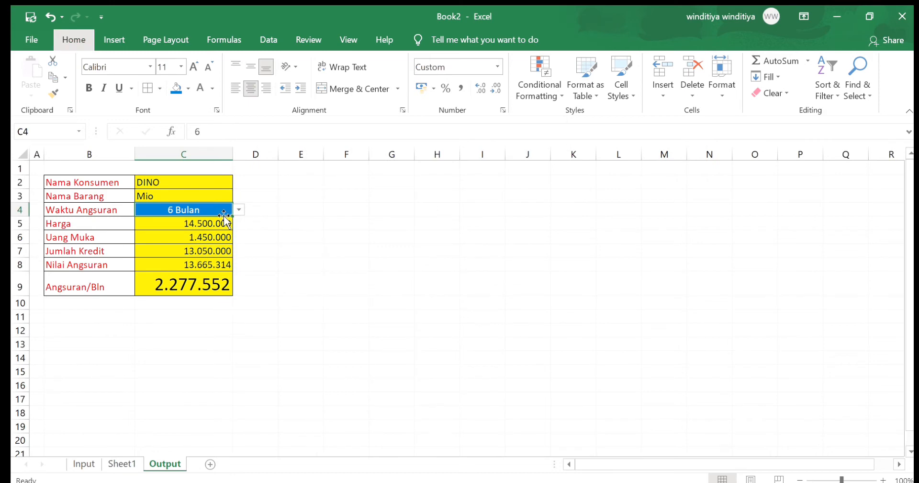
left_click(294, 263)
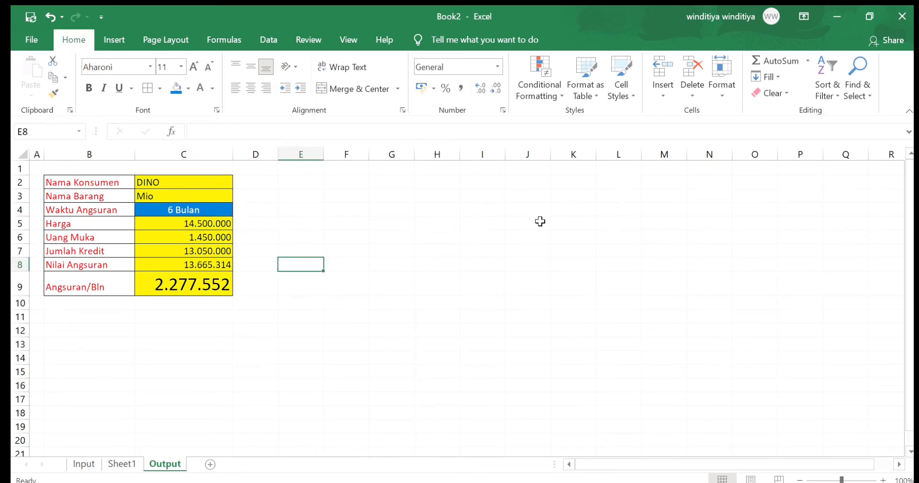
Test the lookups by switching Waktu Angsuran in C4 to 9 Bulan, to 21 Bulan and back to 6 Bulan
left_click(215, 210)
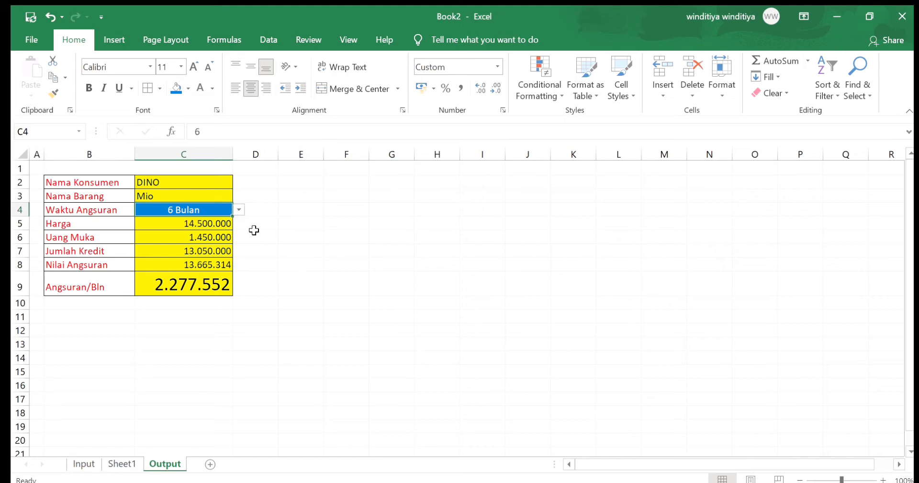
left_click(238, 210)
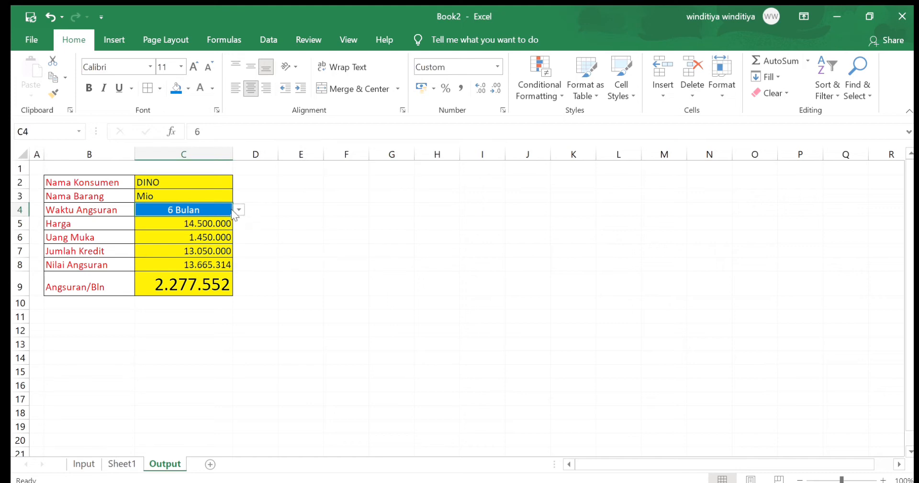
left_click(211, 235)
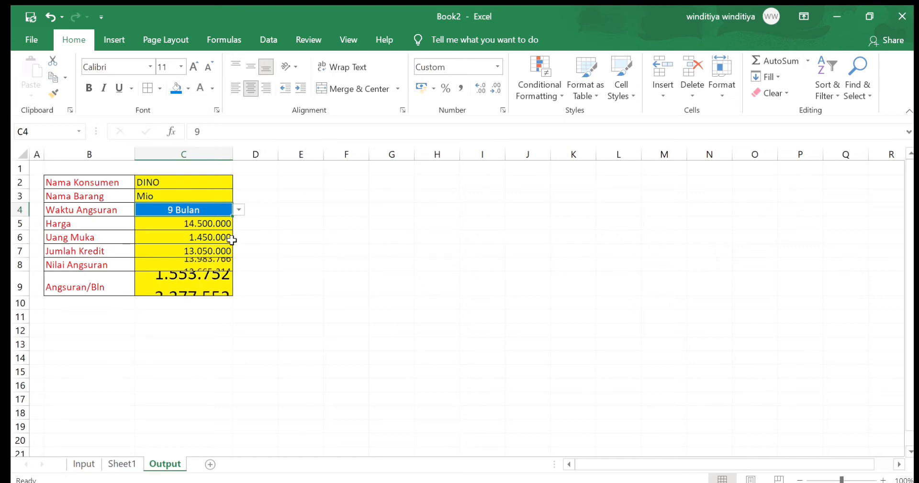
left_click(236, 208)
left_click(196, 276)
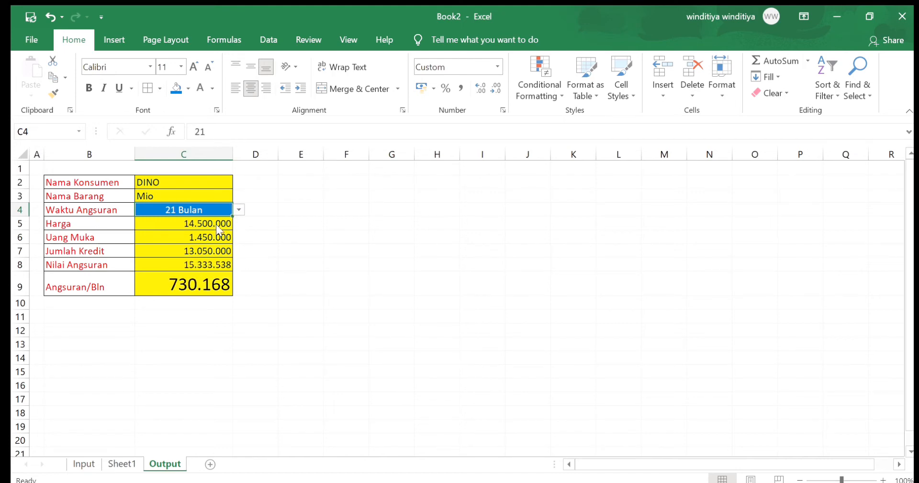
left_click(201, 220)
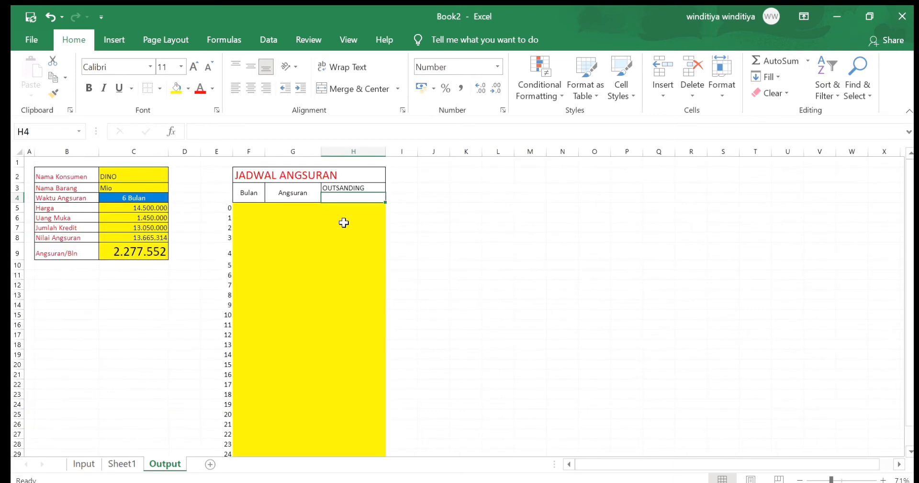
Link cell H4 under the OUTSANDING heading to the Nilai Angsuran value in C8
left_click(346, 195)
type("=")
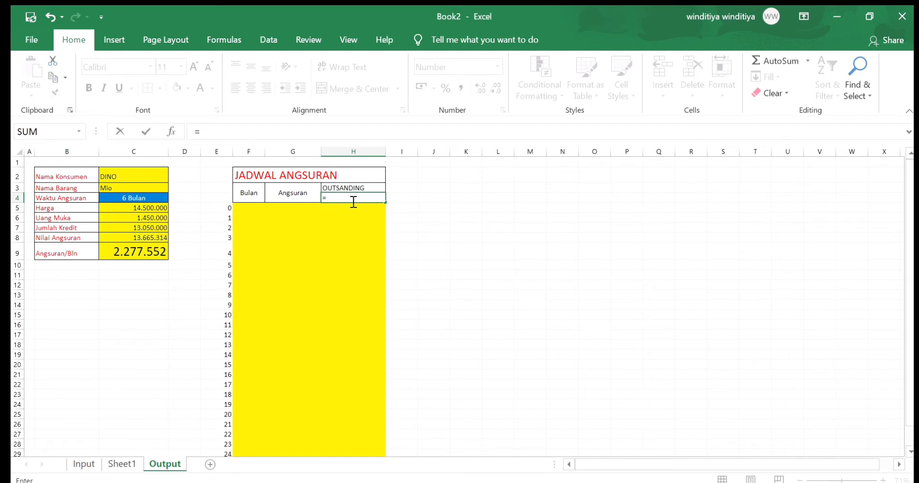
left_click(157, 238)
key("Return")
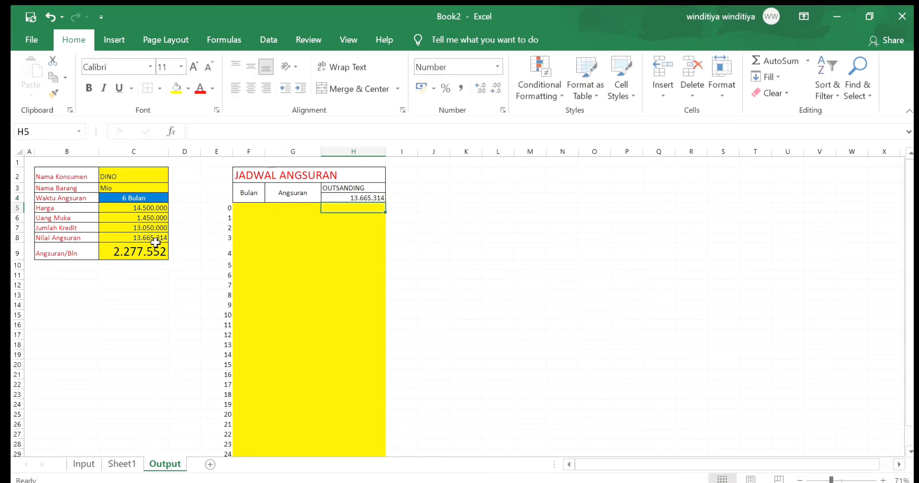
Fill the schedule's month-zero row with 0 in F5, 0 in G5 and =H4 in H5
left_click(249, 211)
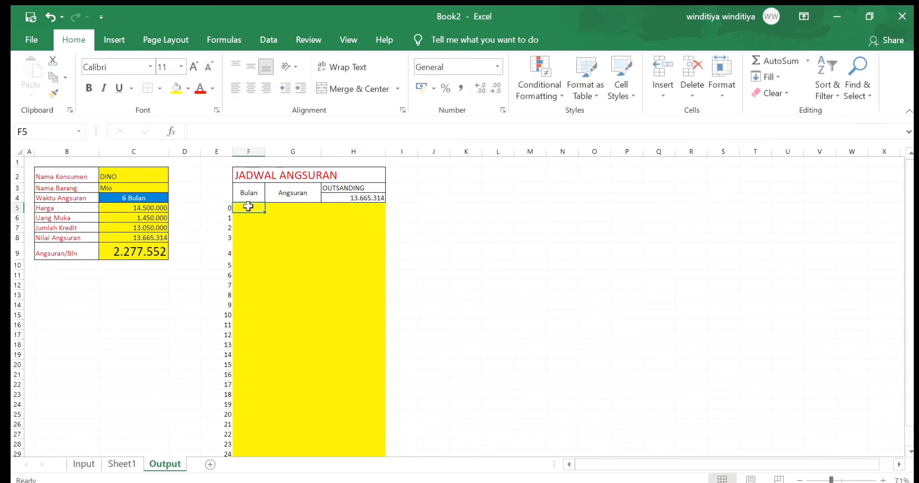
type("0")
key("Tab")
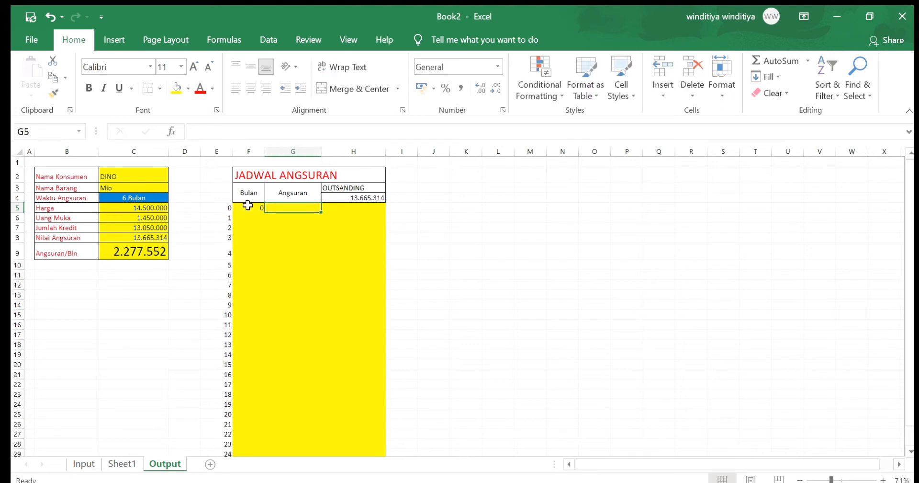
type("0")
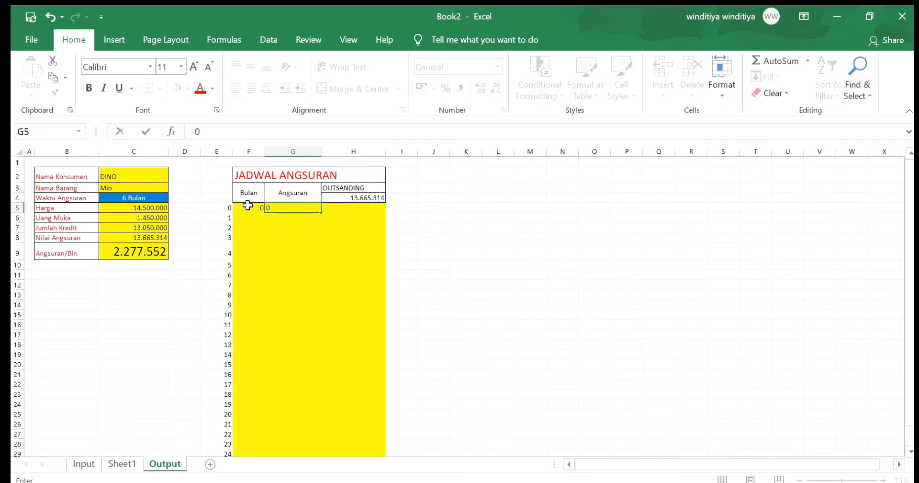
key("Tab")
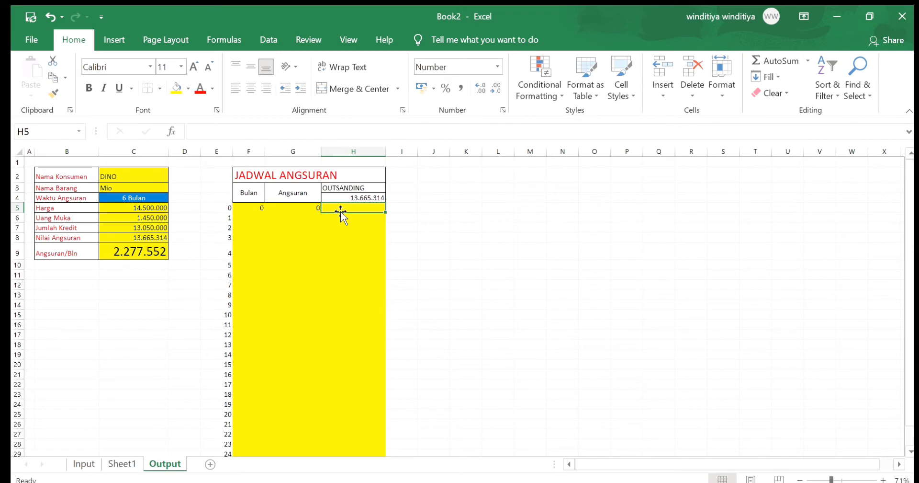
type("=")
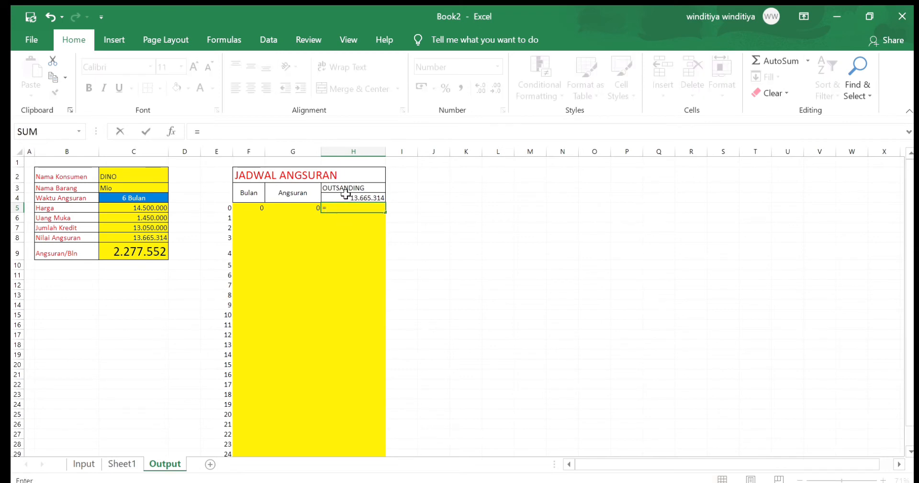
left_click(345, 195)
key("Return")
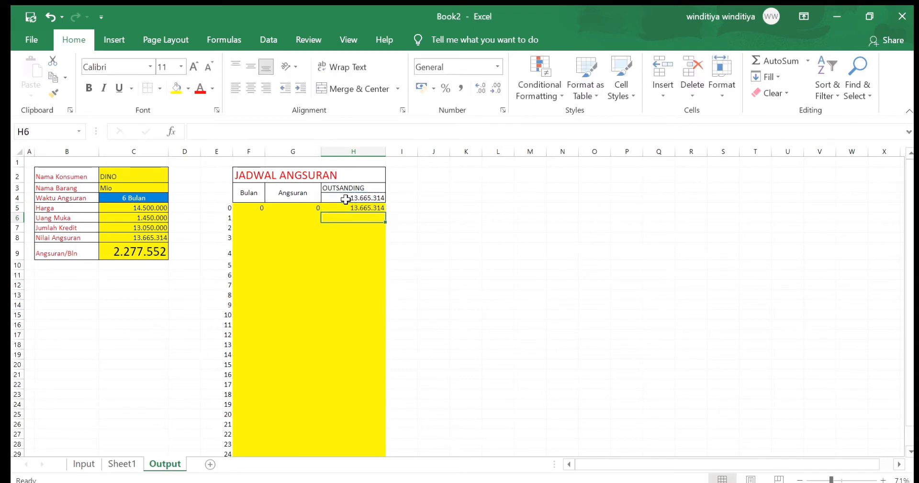
Enter =IF(E6>$C$4;"";E6) in the Bulan cell F6 of the installment schedule
left_click(248, 218)
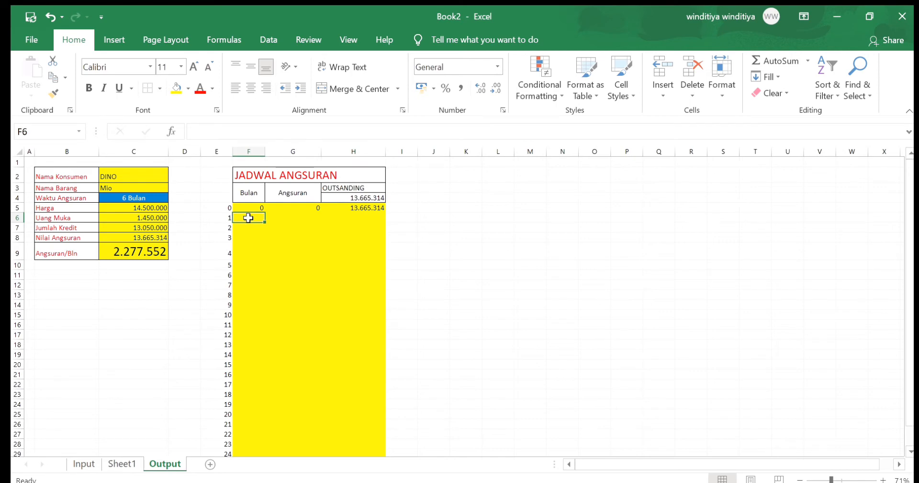
type("=")
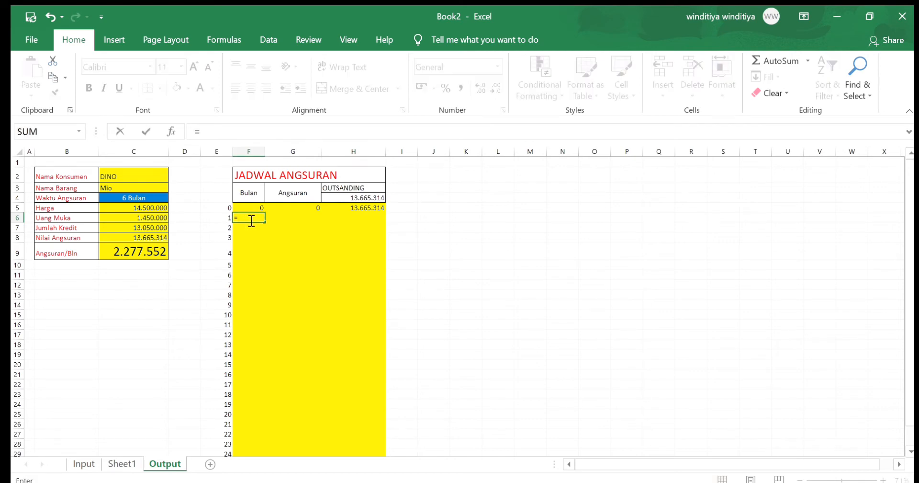
type("i")
key("Tab")
left_click(229, 219)
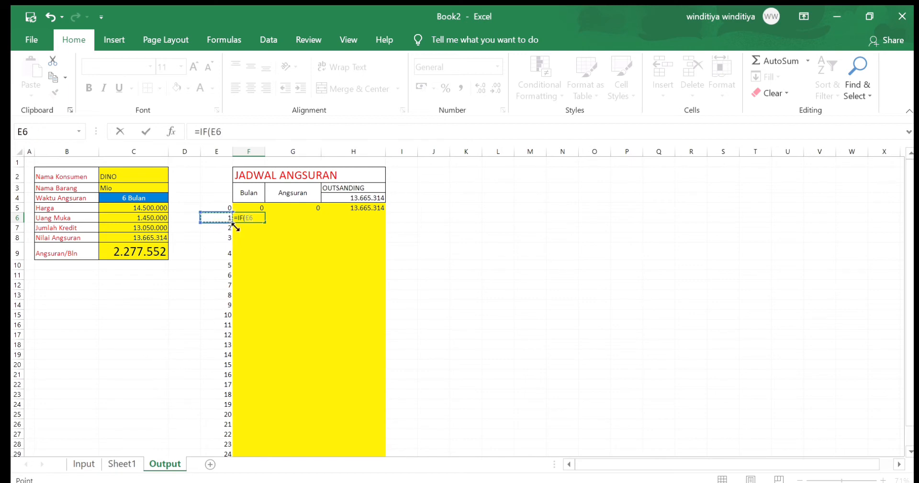
type(">")
left_click(126, 200)
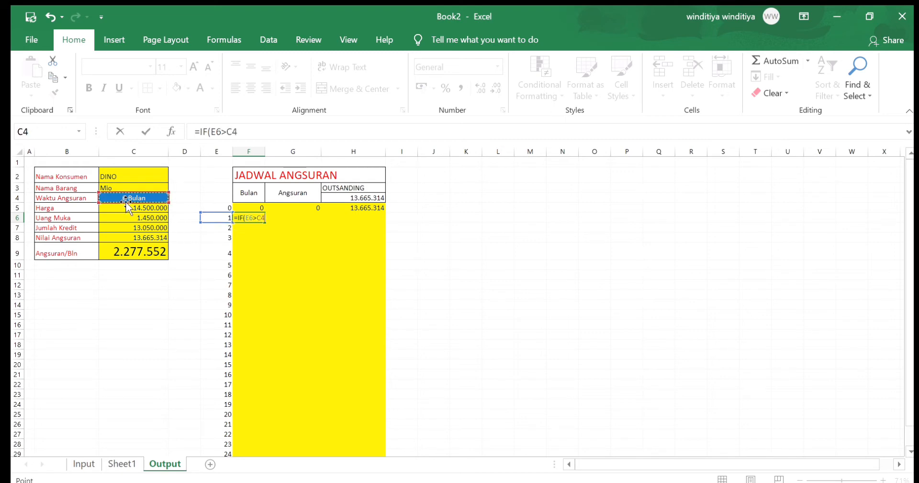
key("F4")
type(";")
type("'")
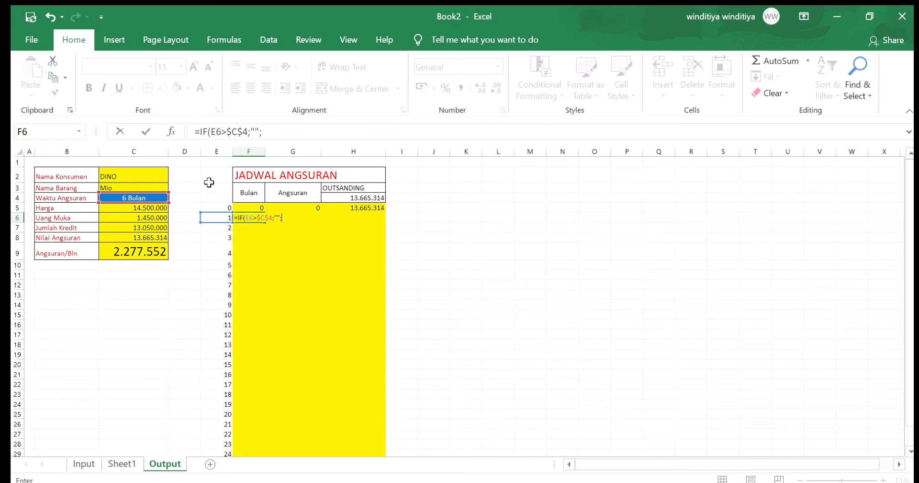
left_click(213, 218)
type(")")
key("Return")
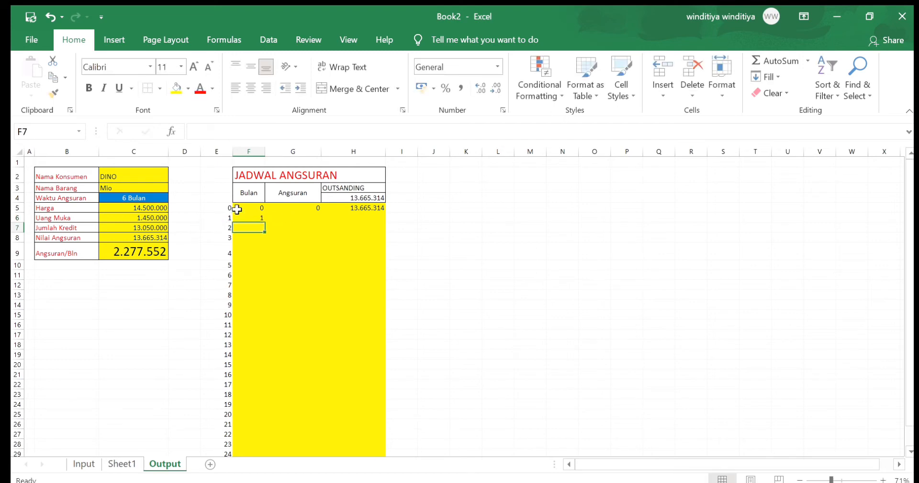
Enter =IF(F6="";"";$C$9) in the Angsuran cell G6 of the installment schedule
double_click(304, 218)
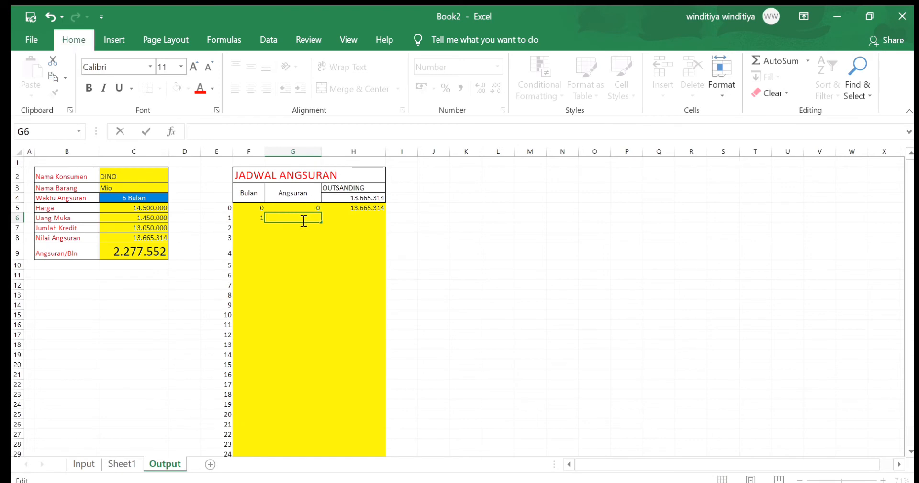
type("=if")
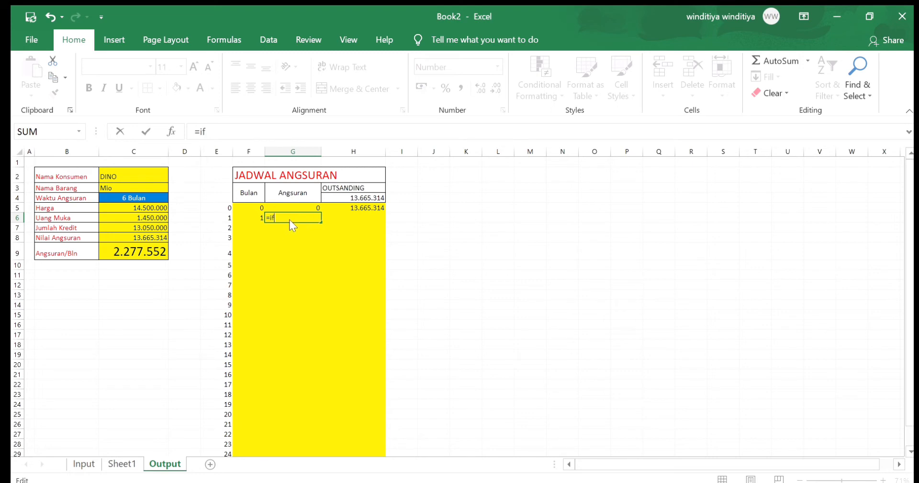
key("Tab")
left_click(258, 218)
type("=IF(F6=")
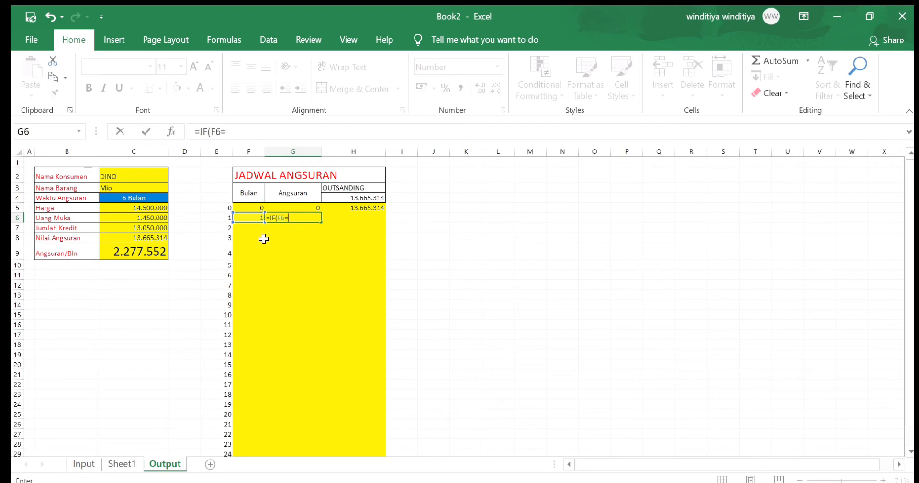
type("\"\";\"\";")
left_click(152, 254)
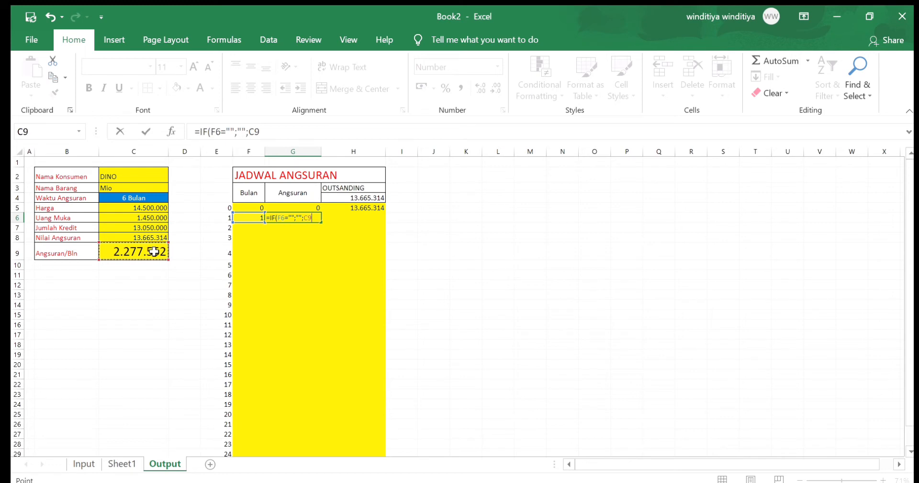
key("F4")
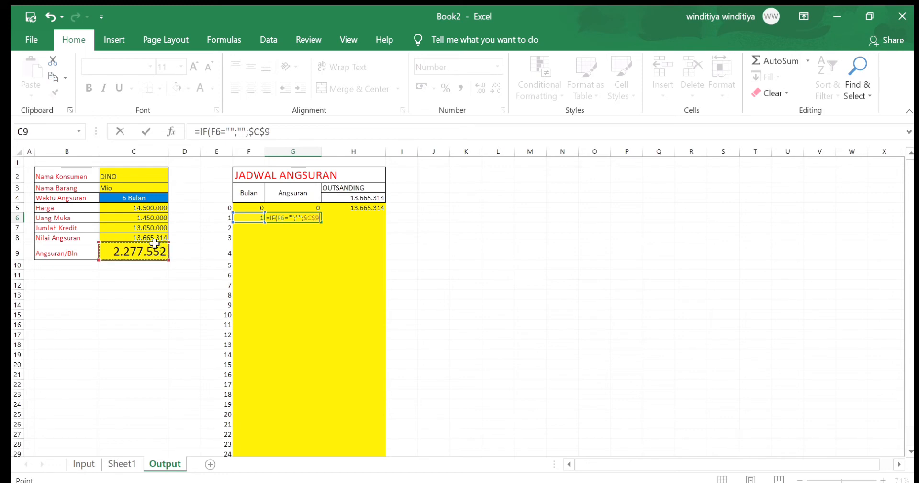
key("Return")
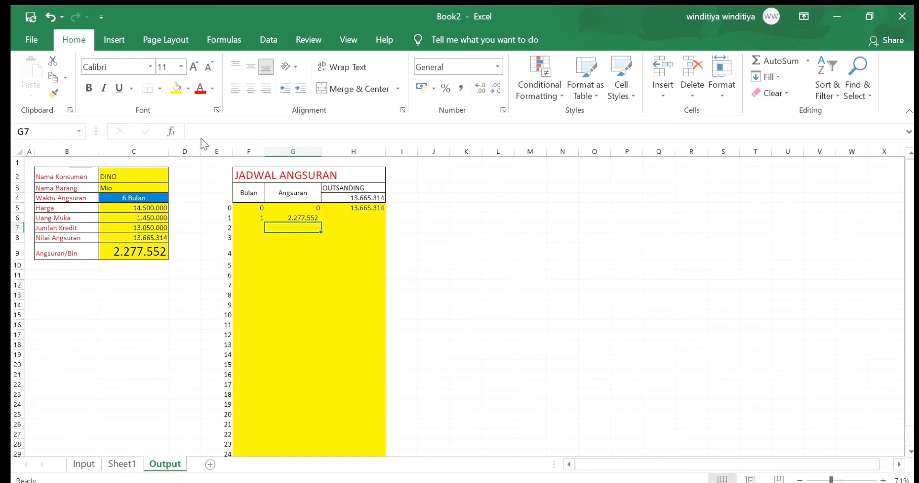
Enter =IF(F6="";"";H5-G6) in the OUTSANDING cell H6 of the installment schedule
left_click(338, 218)
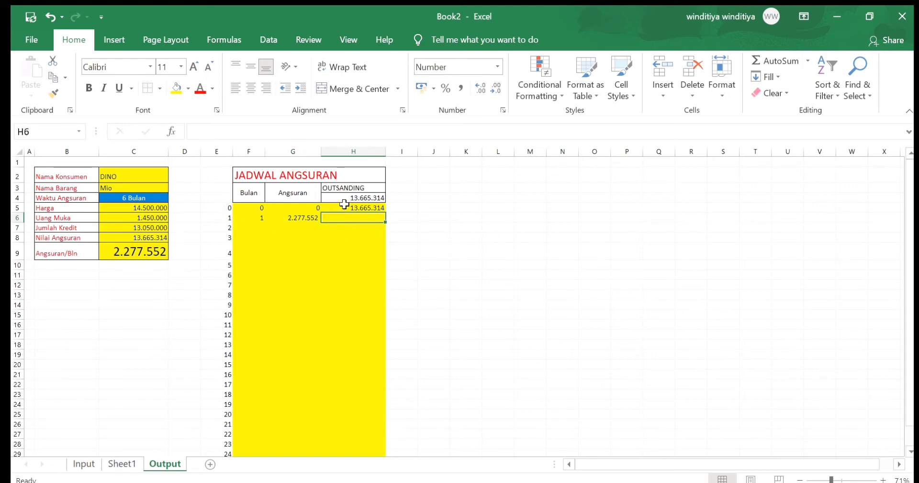
type("=i")
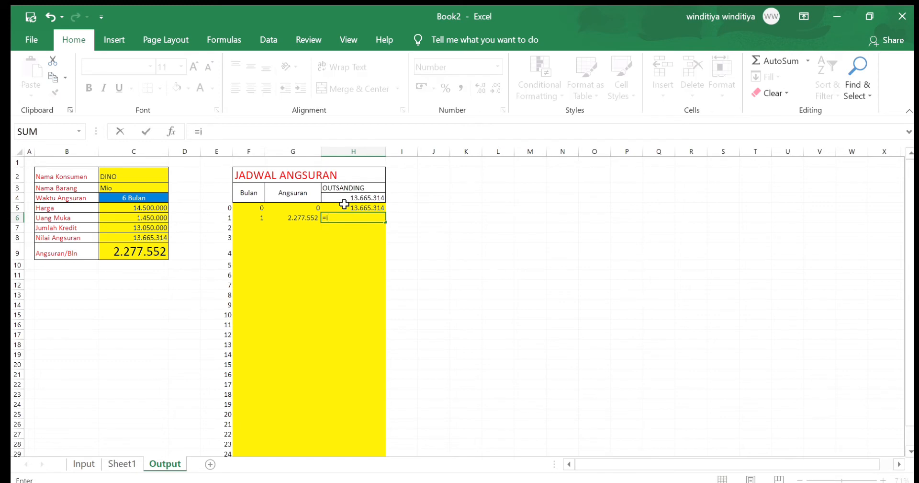
type("f(")
left_click(237, 219)
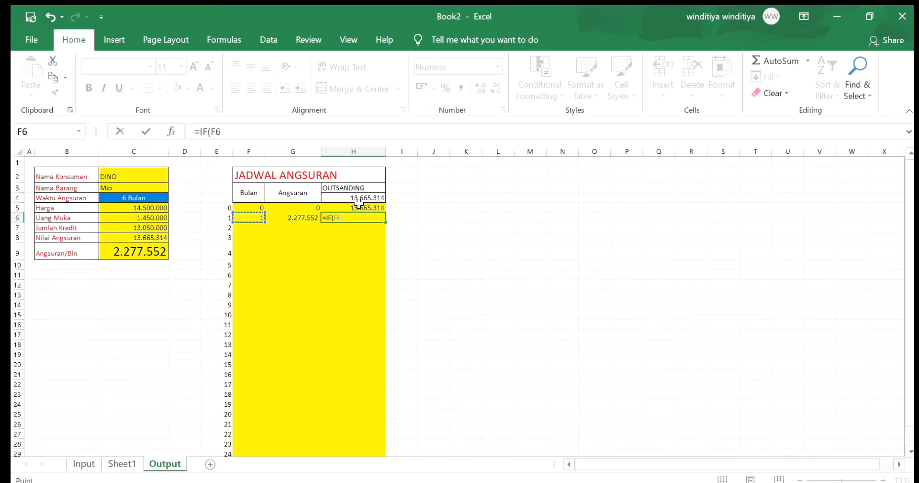
type("=\"\";\"\";")
left_click(351, 205)
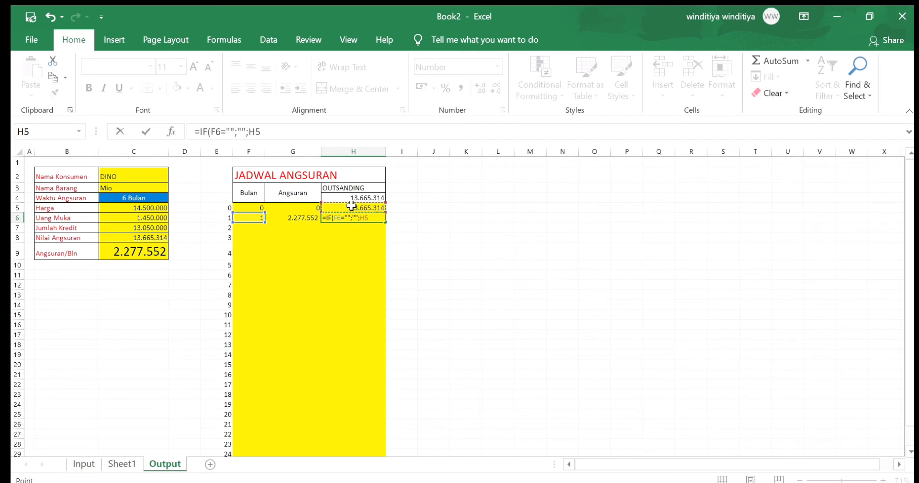
type("-")
left_click(300, 219)
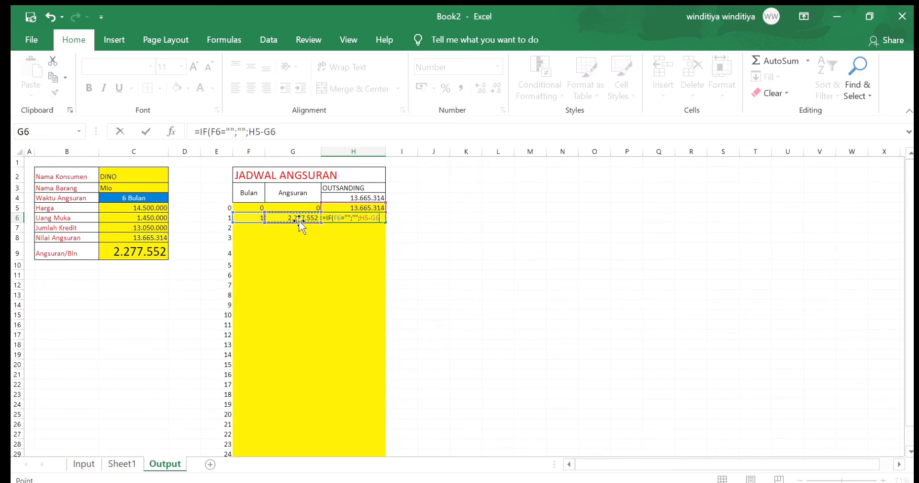
key("Return")
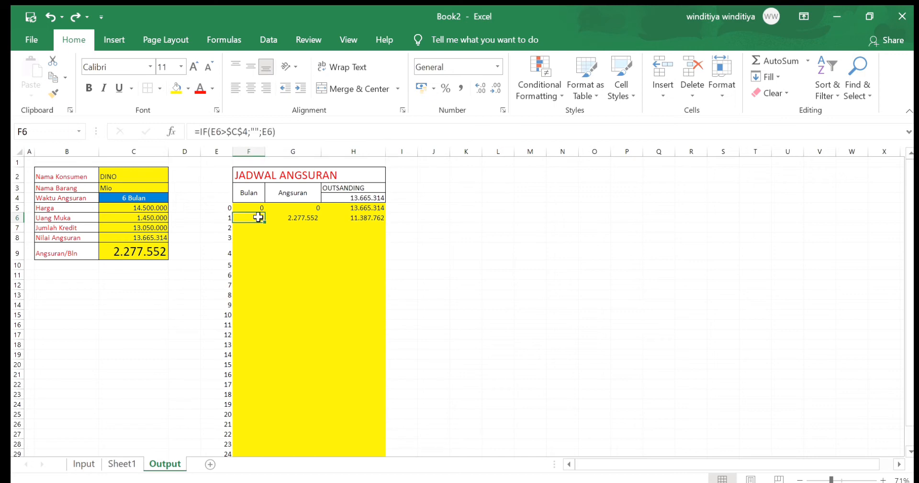
Fill the month-one formulas in F6:H6 down through month 24 of the installment schedule
left_click_drag(257, 218, 368, 217)
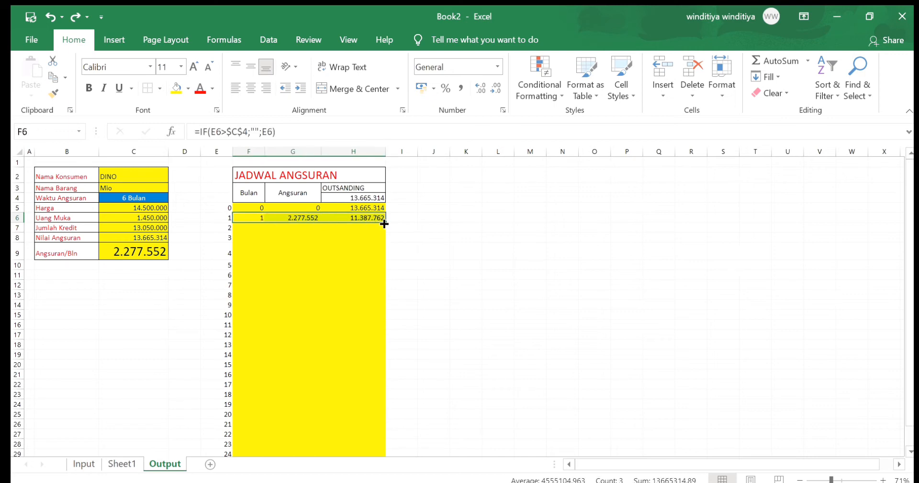
double_click(385, 221)
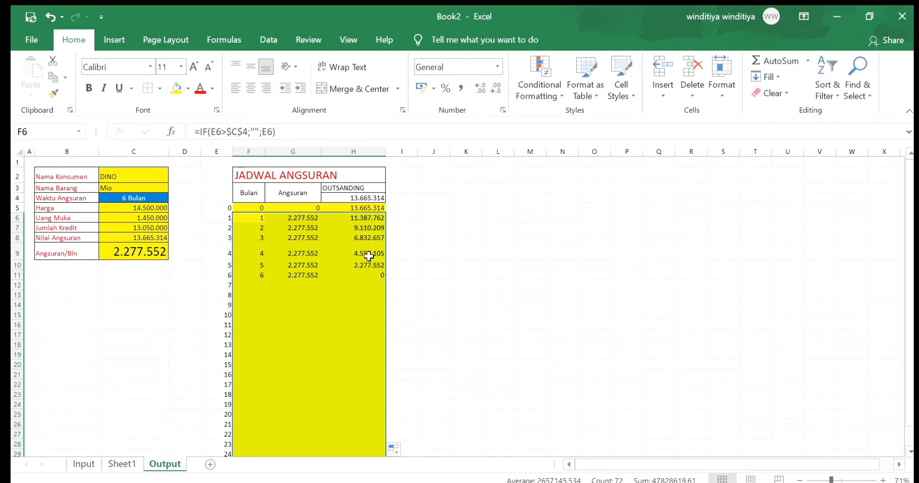
Test the schedule by setting Waktu Angsuran in C4 to 15 Bulan, followed by 24 Bulan, and review the rows down to month 24
left_click(163, 199)
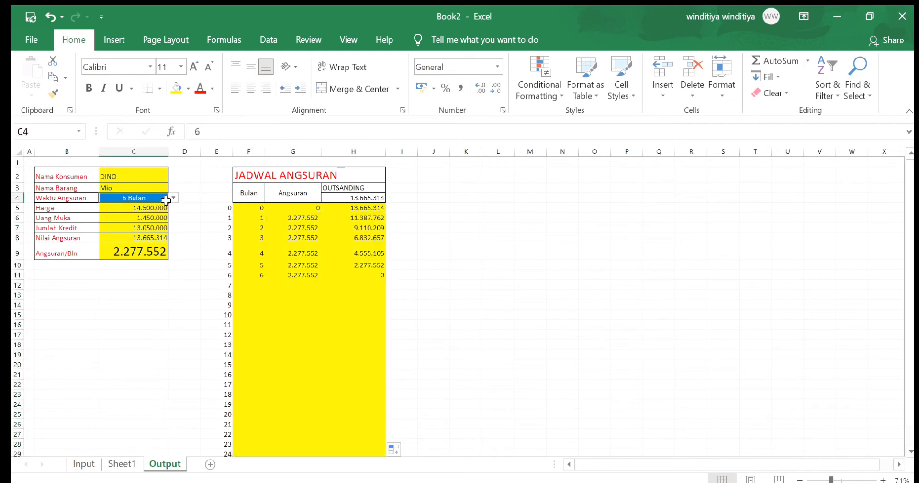
left_click(161, 227)
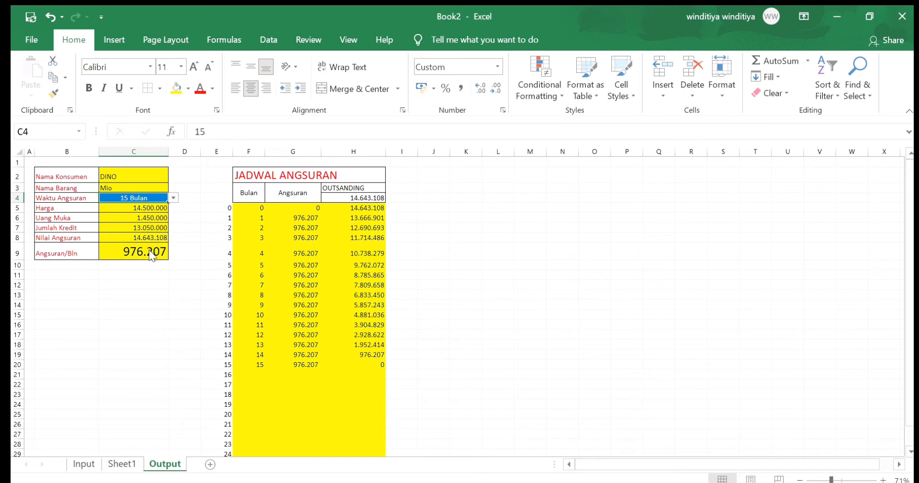
left_click(173, 197)
left_click(175, 252)
scroll(275, 277, "down", 1)
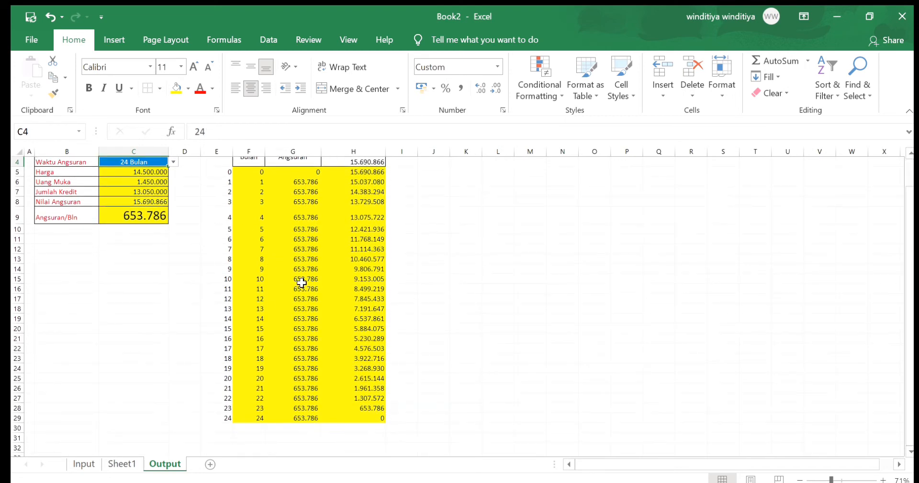
scroll(301, 284, "up", 1)
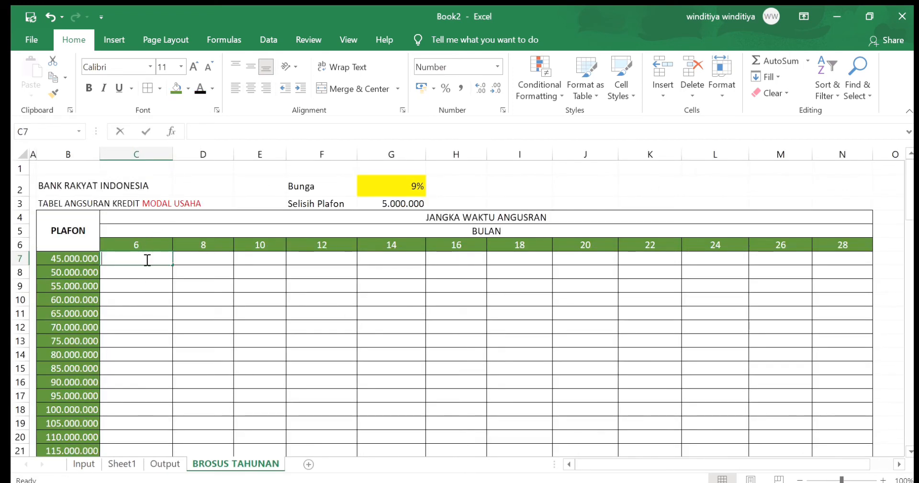
Start a PMT formula in C7 of the BROSUS TAHUNAN sheet with absolute rate $G$2 and row-locked term C$6
type("=pmt(")
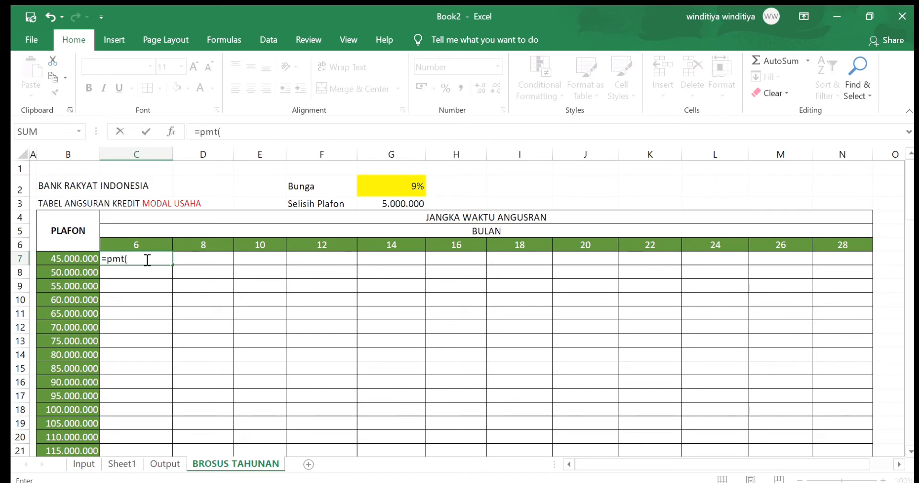
left_click(415, 186)
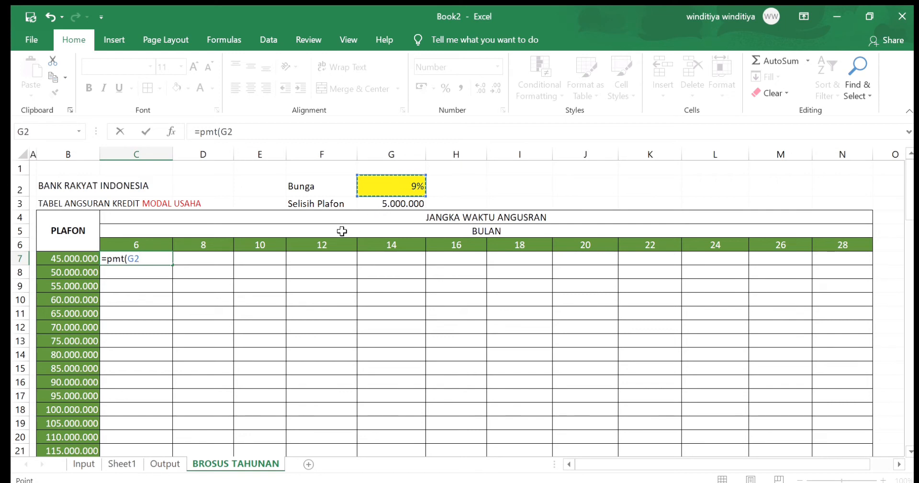
key("F4")
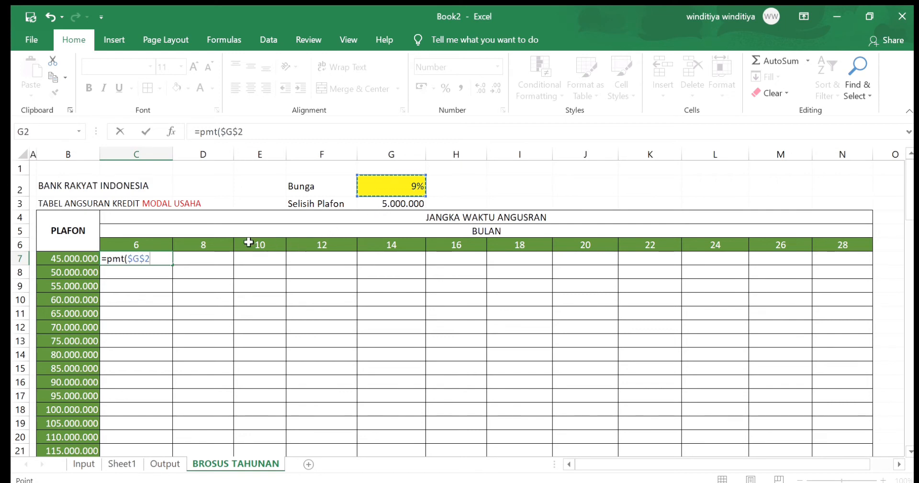
type(";")
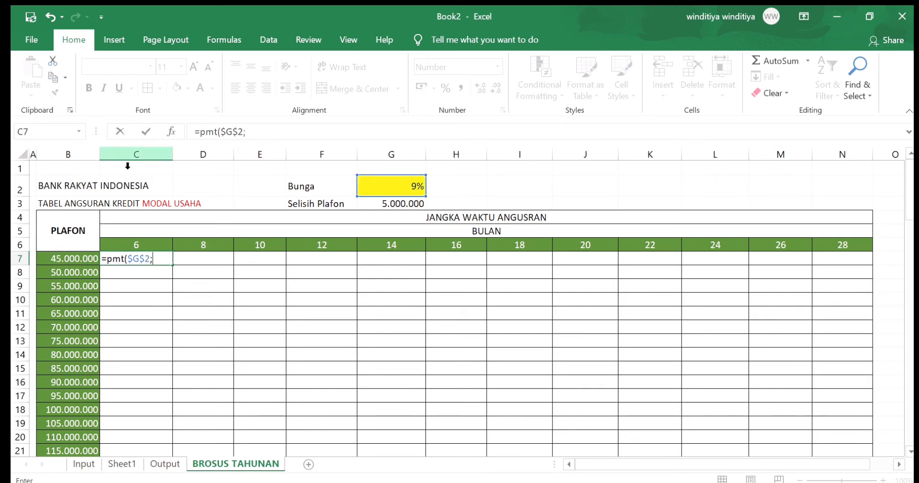
left_click(114, 244)
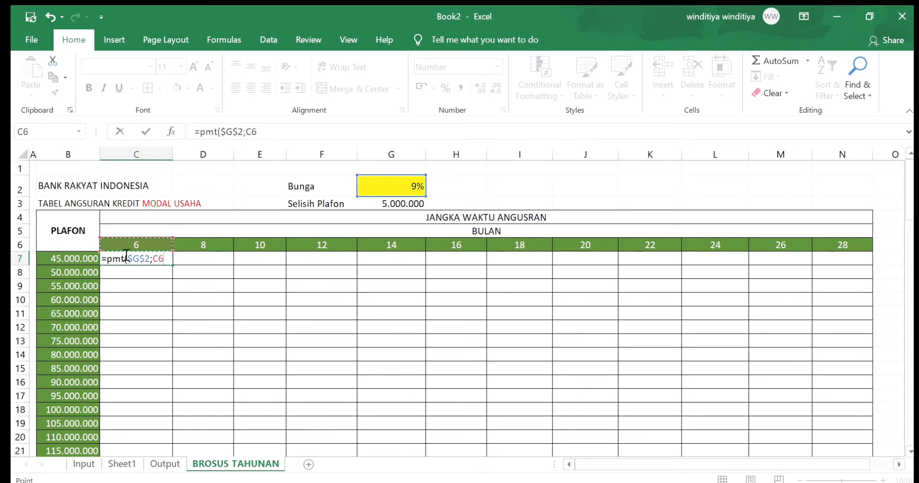
left_click(161, 263)
key("F4")
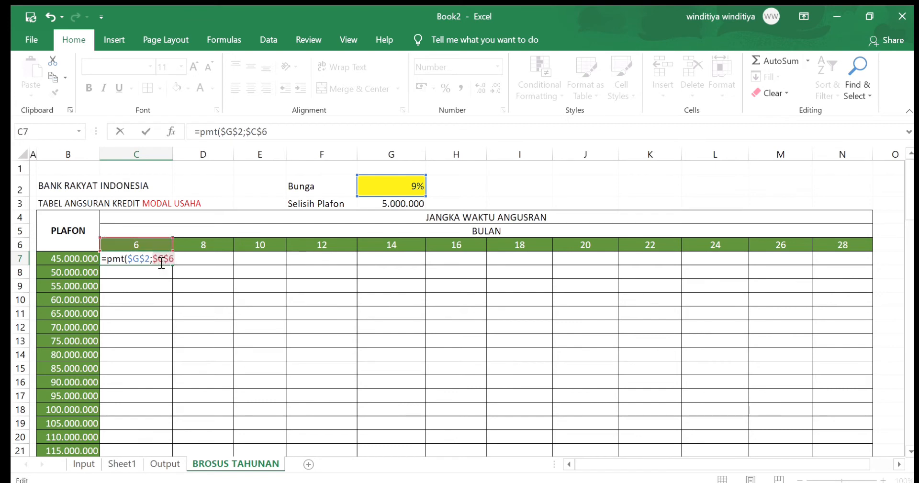
key("F4")
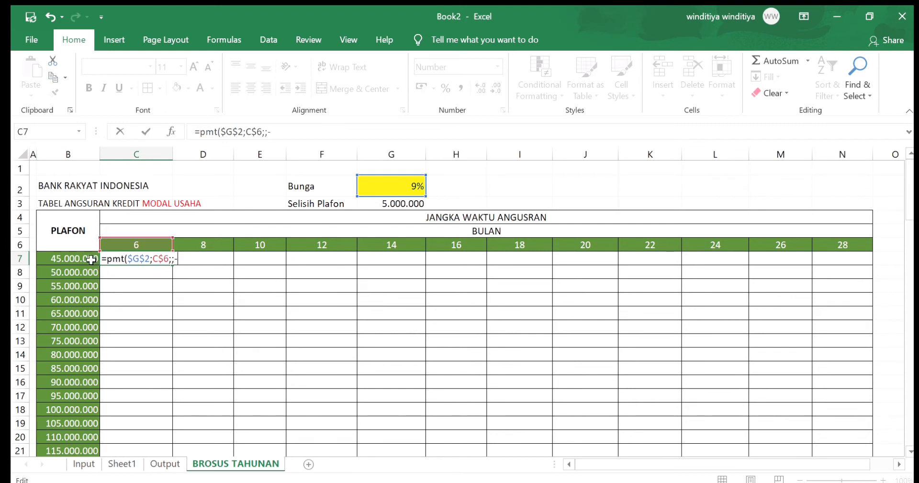
Complete the PMT formula in C7 with the negated, column-locked plafon -$B7 as its last argument
left_click(93, 259)
left_click(185, 259)
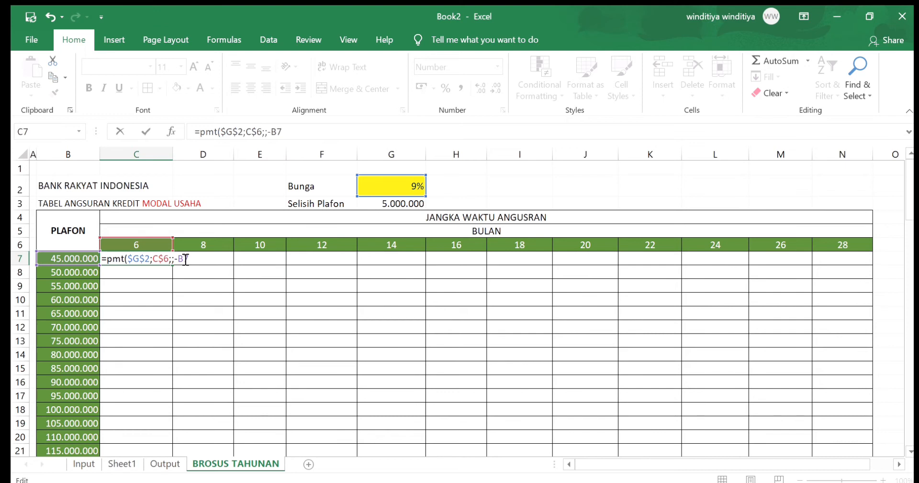
key("F4")
key("F4")
key("Return")
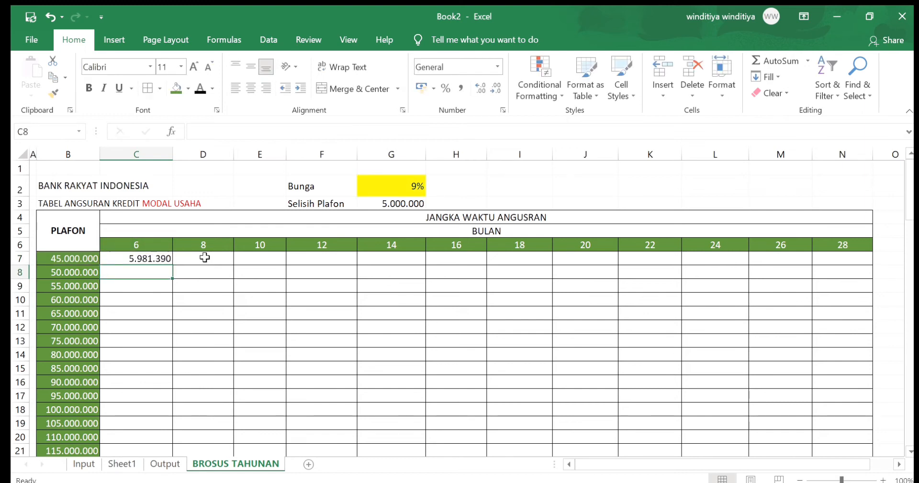
Fill the C7 formula across to N7 and down to the 500.000.000 plafon row, and review the filled table
left_click(165, 259)
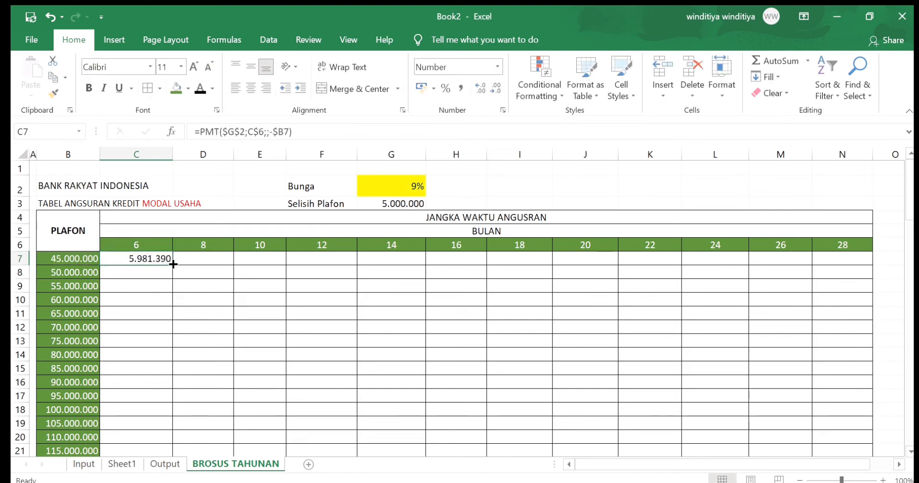
left_click_drag(174, 264, 888, 295)
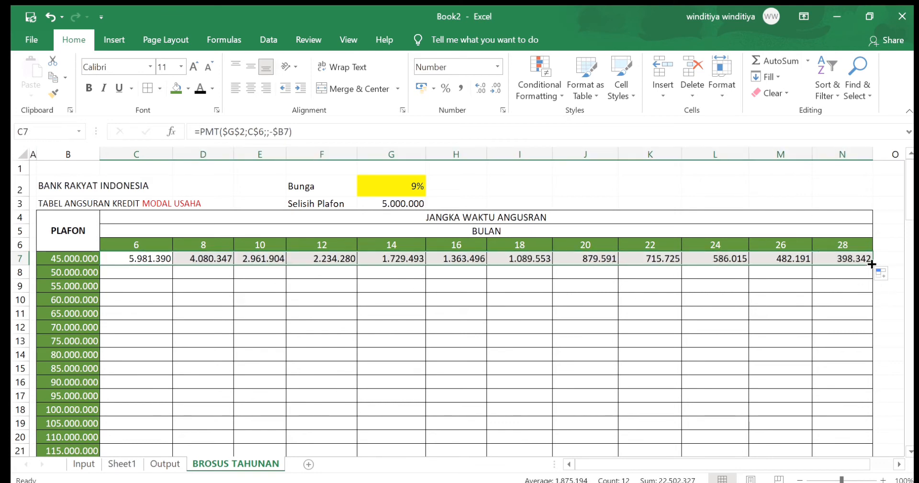
double_click(872, 264)
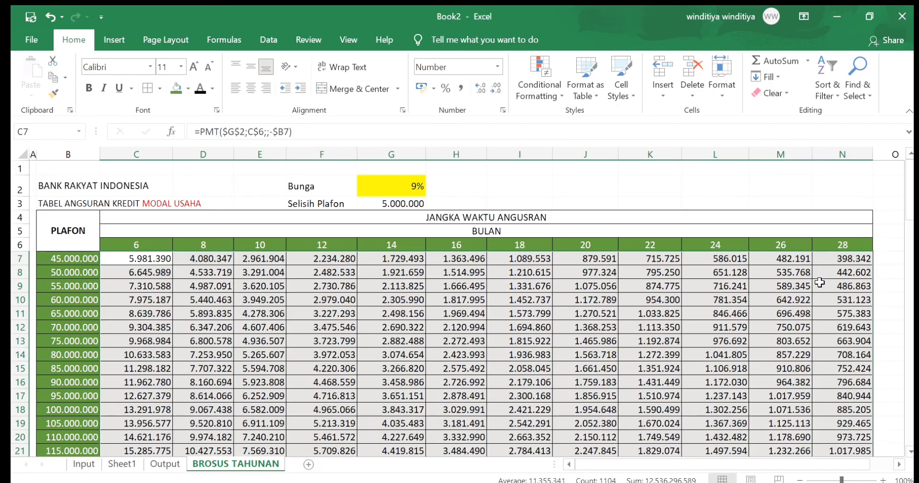
scroll(819, 284, "down", 3)
scroll(819, 284, "down", 7)
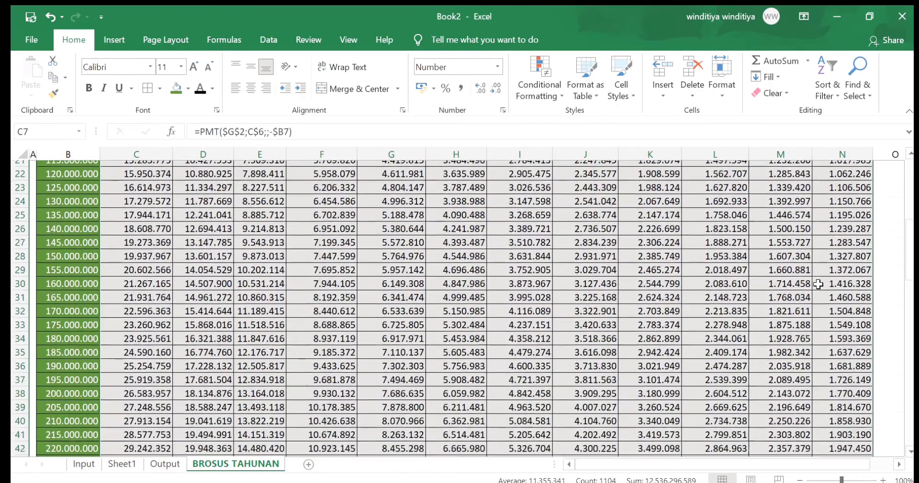
scroll(819, 284, "down", 8)
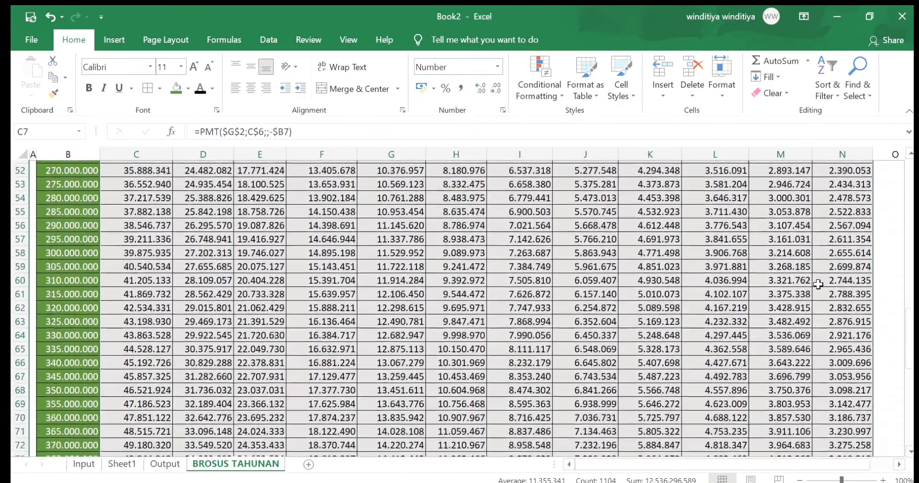
scroll(818, 284, "down", 9)
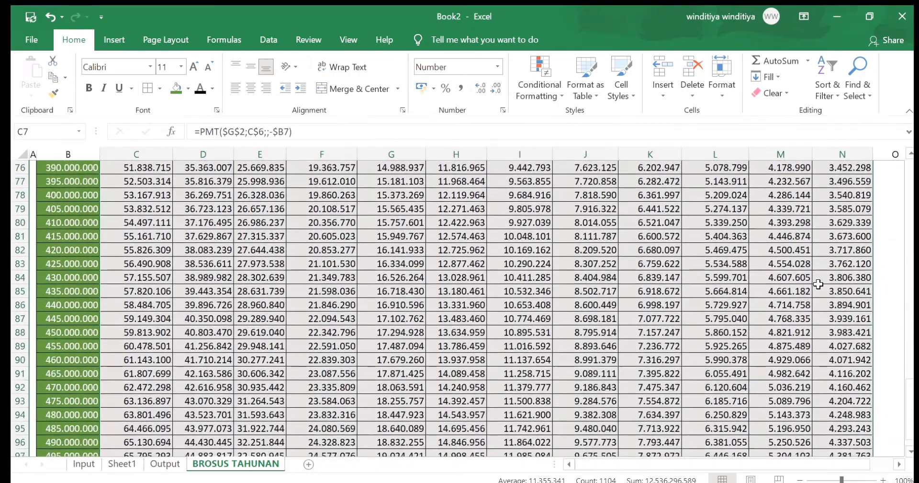
scroll(818, 284, "down", 1)
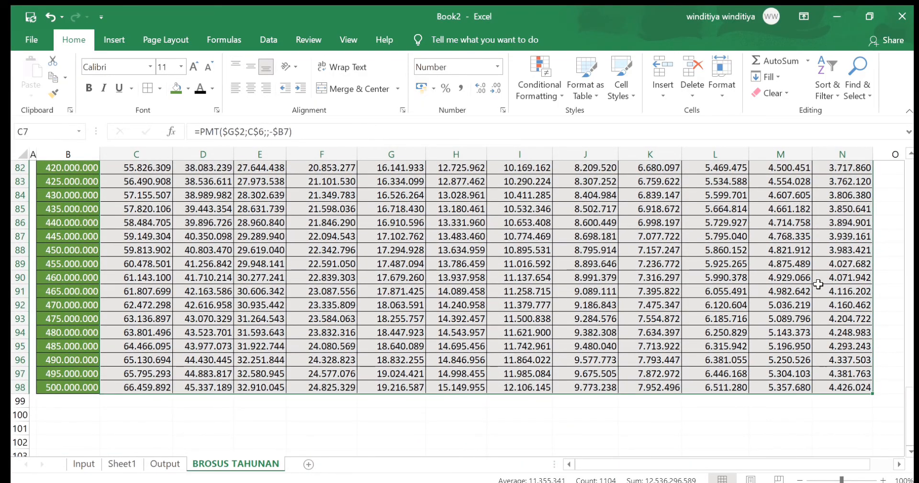
scroll(819, 284, "up", 19)
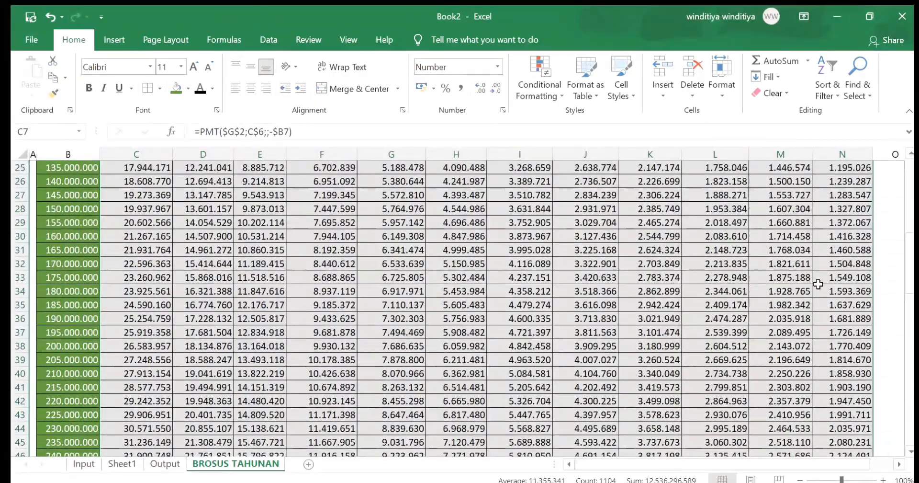
scroll(818, 284, "up", 8)
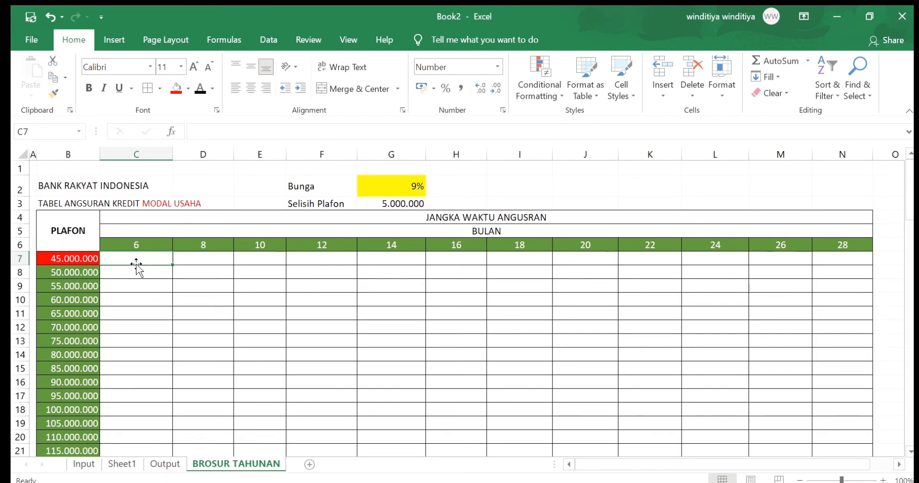
Start a PMT formula in C7 of BROSUR TAHUNAN with monthly rate $G$2/12 and row-locked term C$6
type("=")
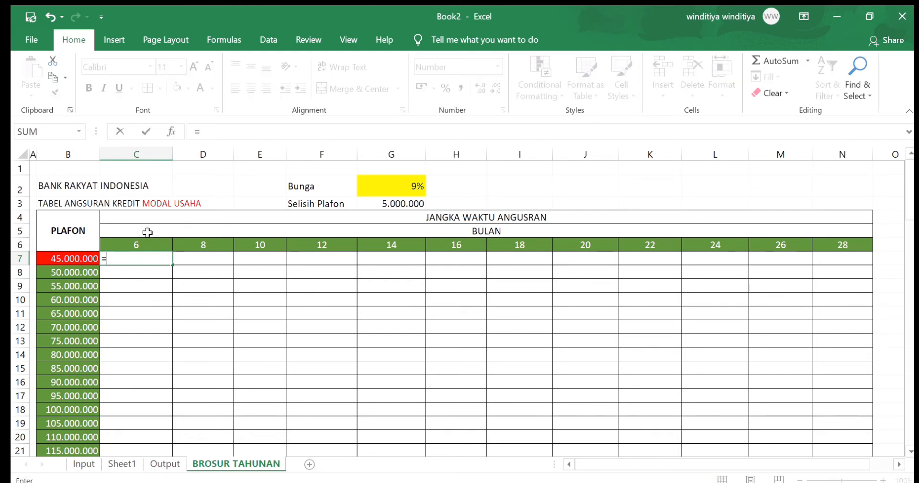
type("pmt(")
left_click(404, 186)
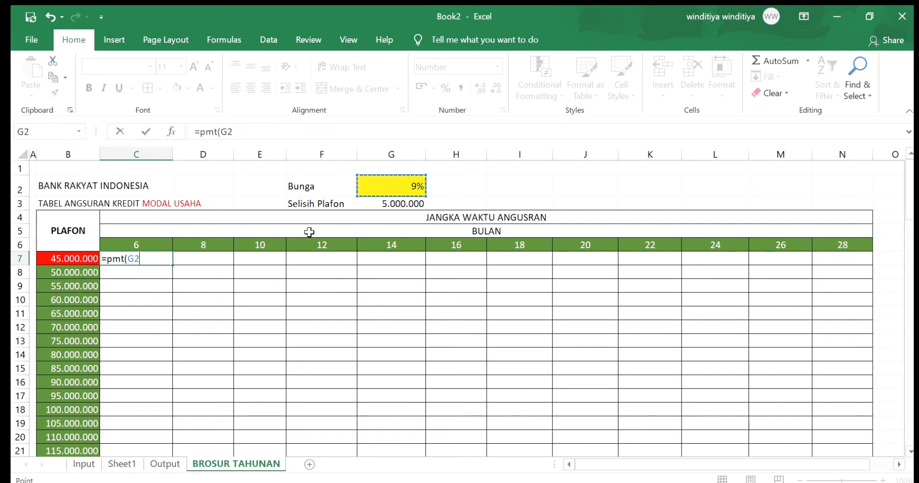
key("F4")
type("/12;C6")
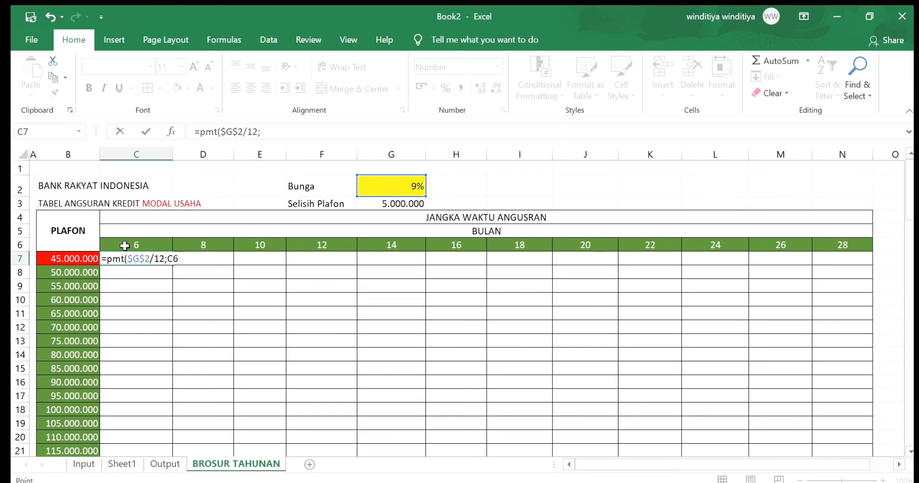
left_click(120, 245)
left_click(176, 263)
key("F4")
key("F4")
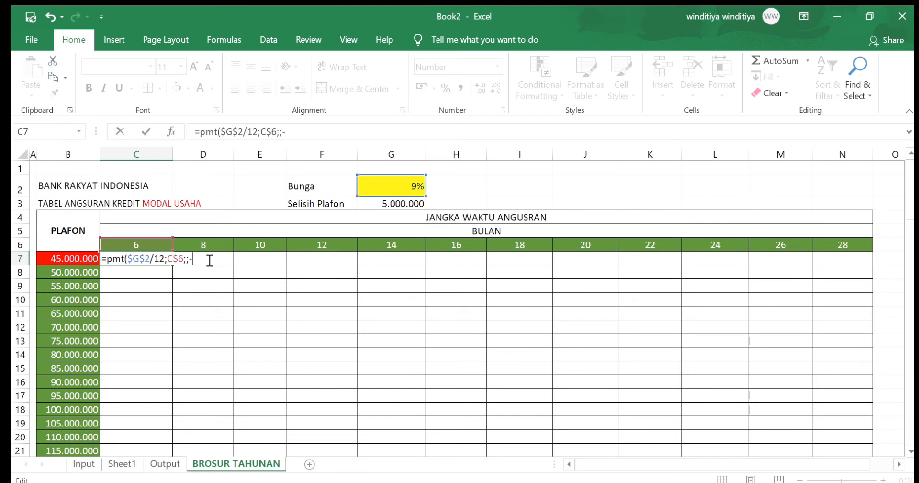
Finish the C7 formula with the negated, column-locked plafon, giving =PMT($G$2/12;C$6;;-$B7)
left_click(85, 259)
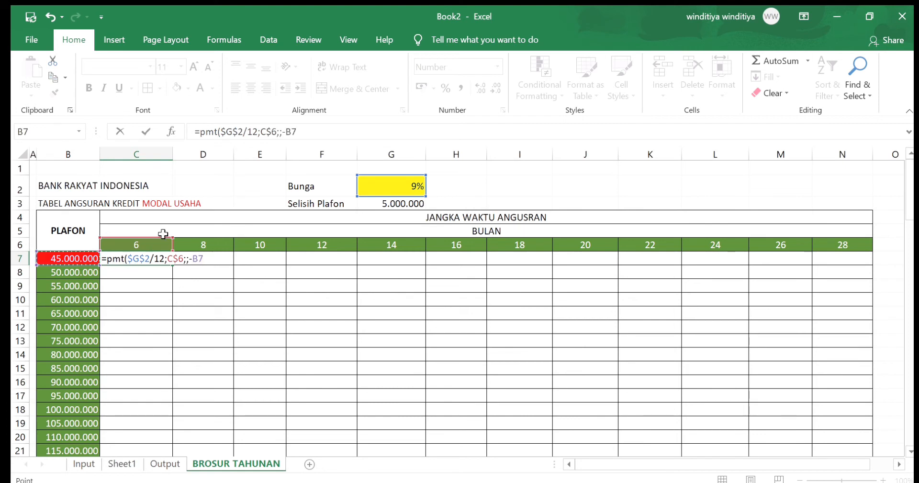
left_click(202, 259)
key("F4")
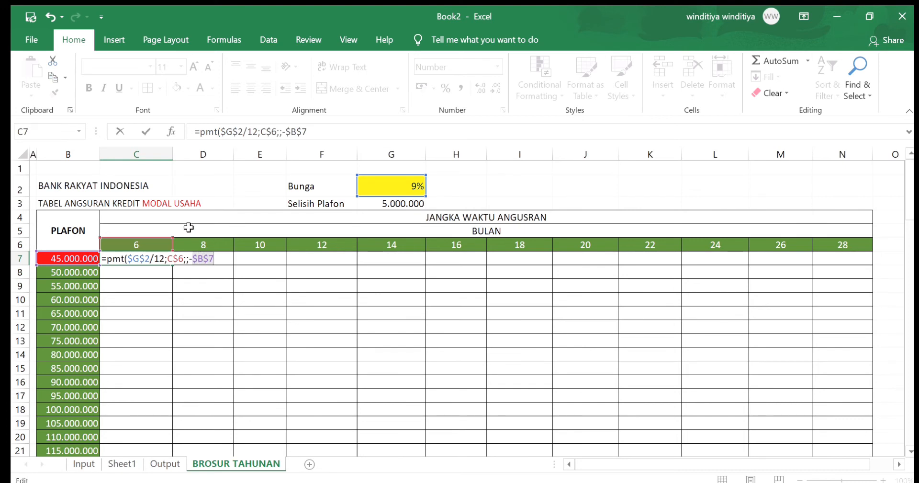
key("F4")
key("F4")
key("Return")
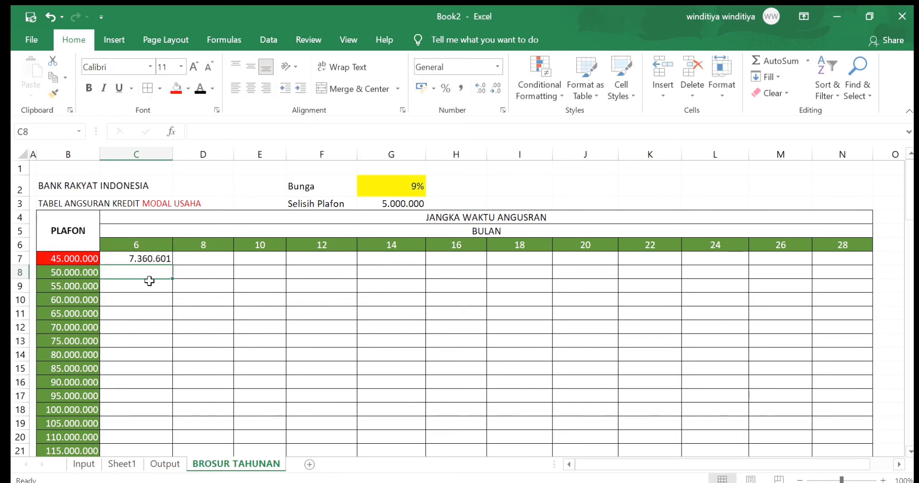
Fill the monthly-rate PMT formula from C7 across to N7 and down to the 500.000.000 plafon row, and review the values
left_click(151, 259)
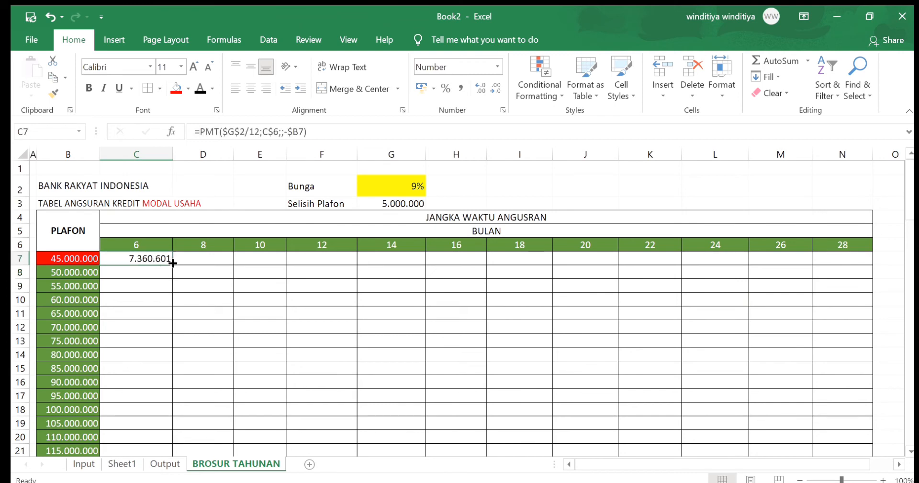
left_click_drag(172, 263, 860, 275)
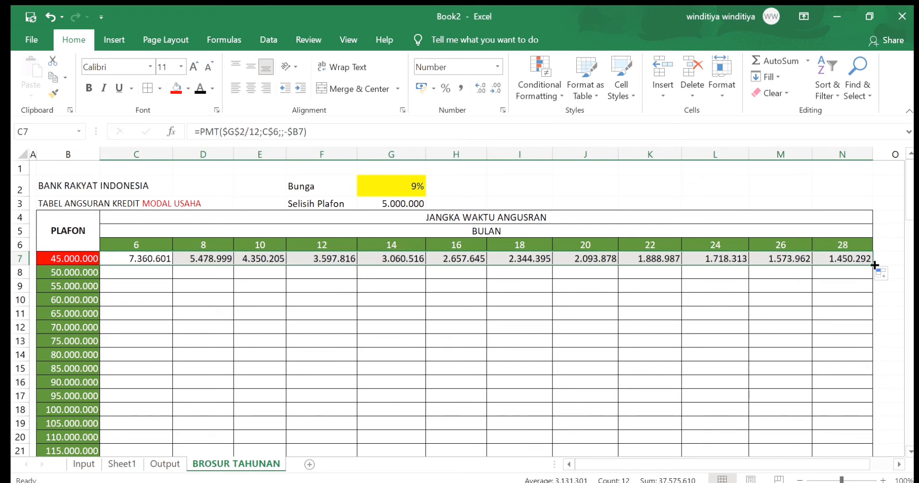
double_click(875, 263)
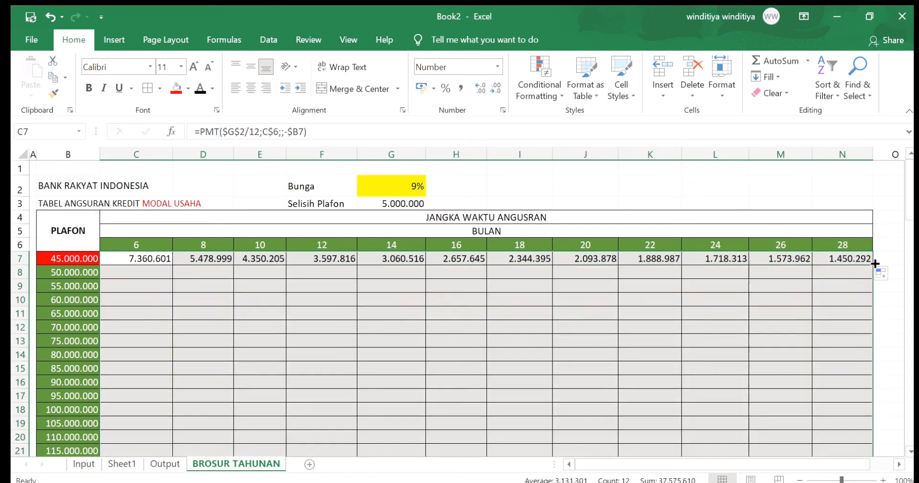
scroll(601, 309, "down", 1)
scroll(601, 309, "down", 7)
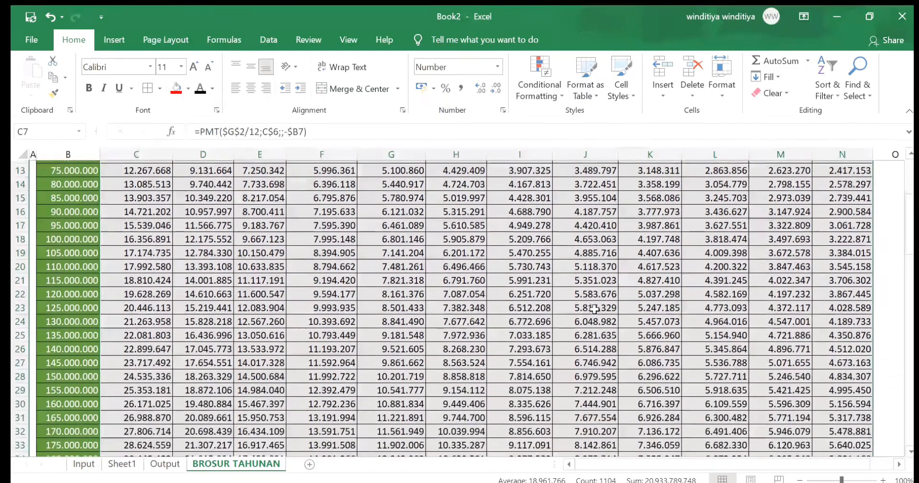
scroll(594, 309, "down", 8)
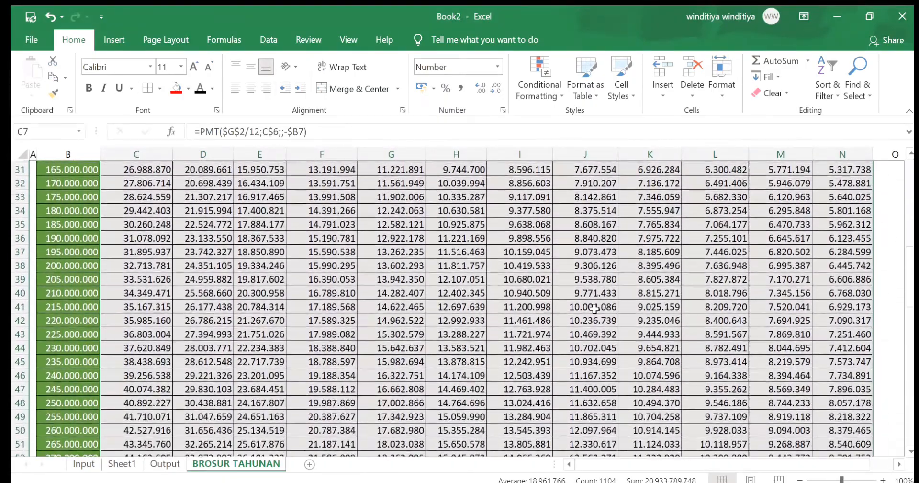
scroll(594, 309, "down", 11)
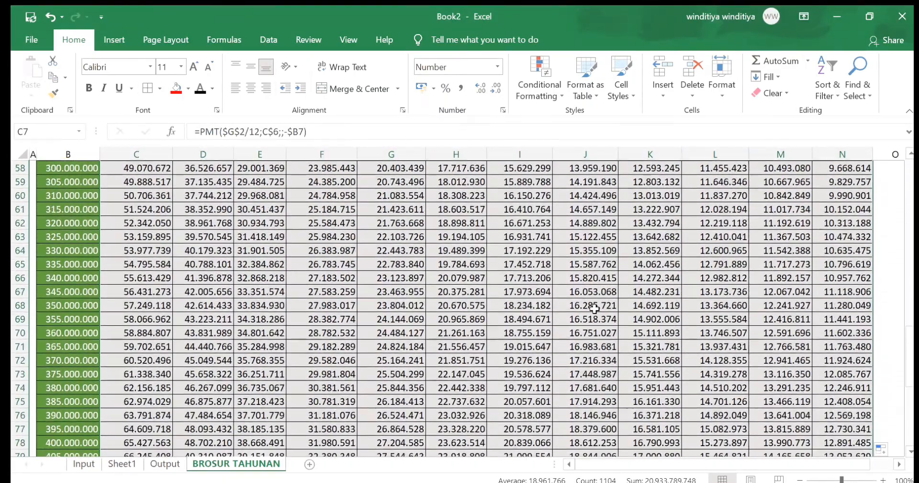
scroll(593, 309, "up", 10)
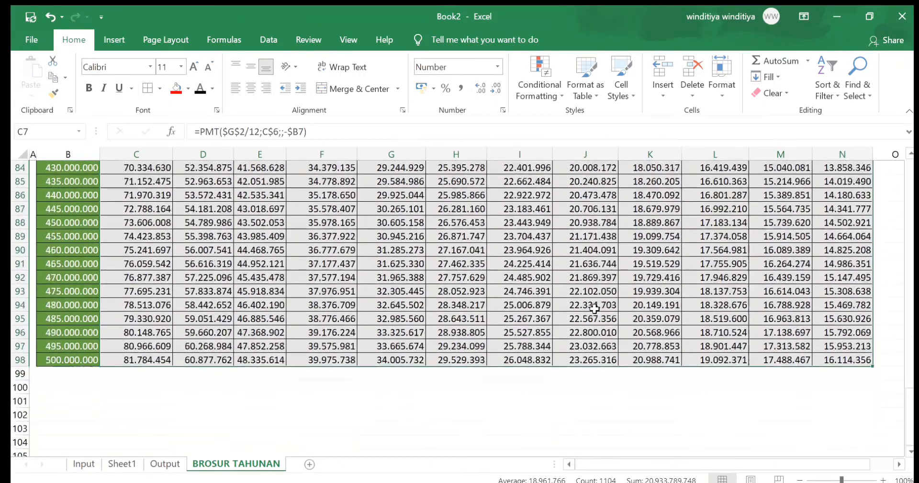
scroll(594, 309, "up", 17)
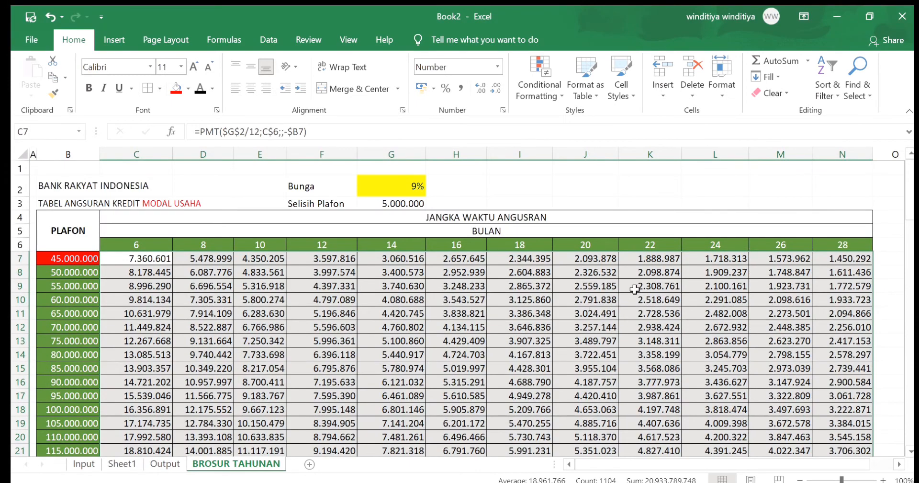
left_click(646, 181)
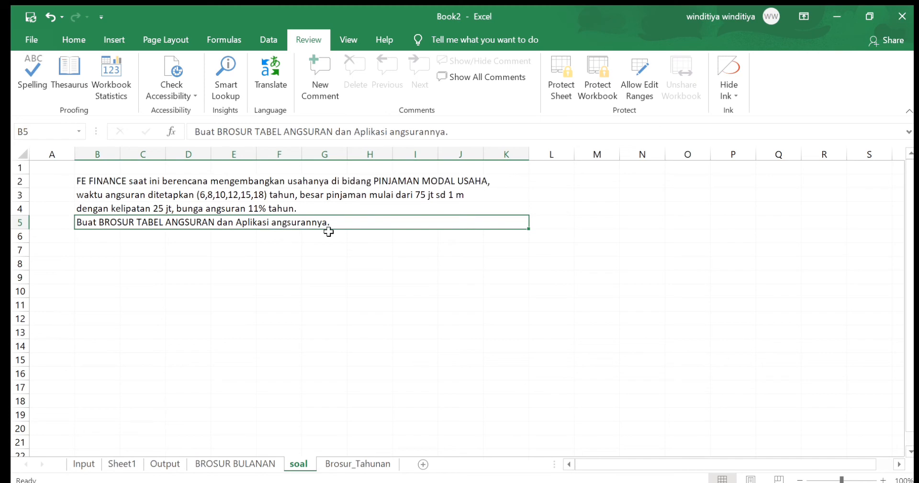
Start a PMT formula in C7 of Brosur_Tahunan with monthly rate $H$3/12 and row-locked term in months 12*C$6
left_click(359, 463)
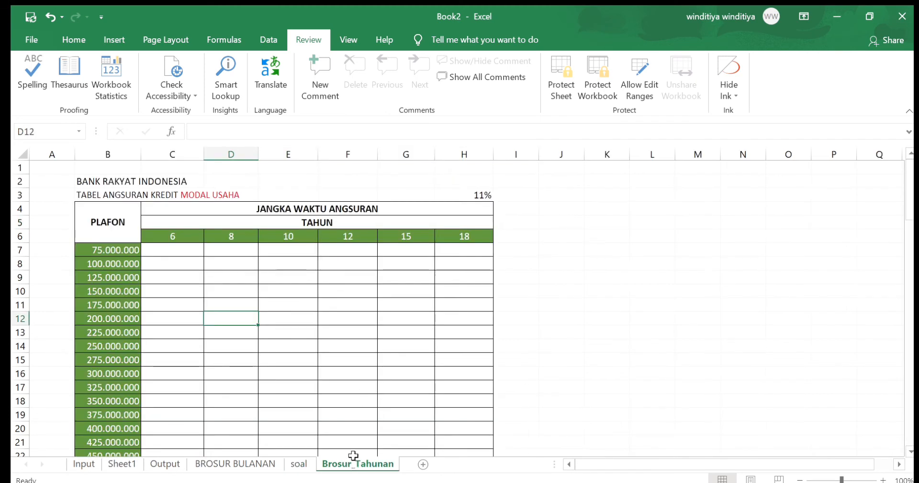
left_click(188, 250)
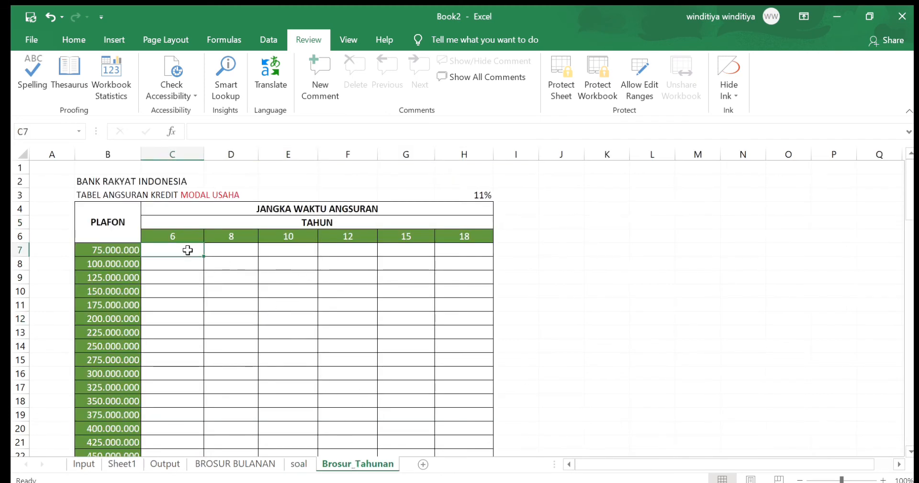
type("=pmt(")
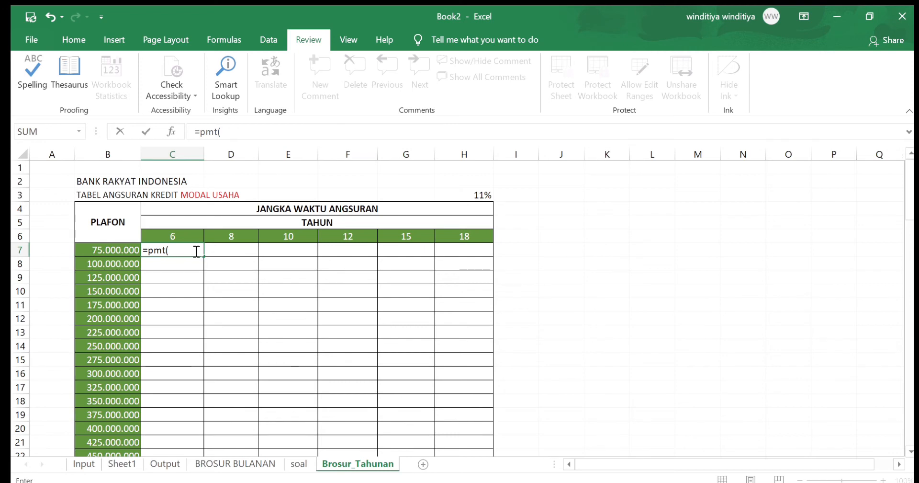
left_click(445, 191)
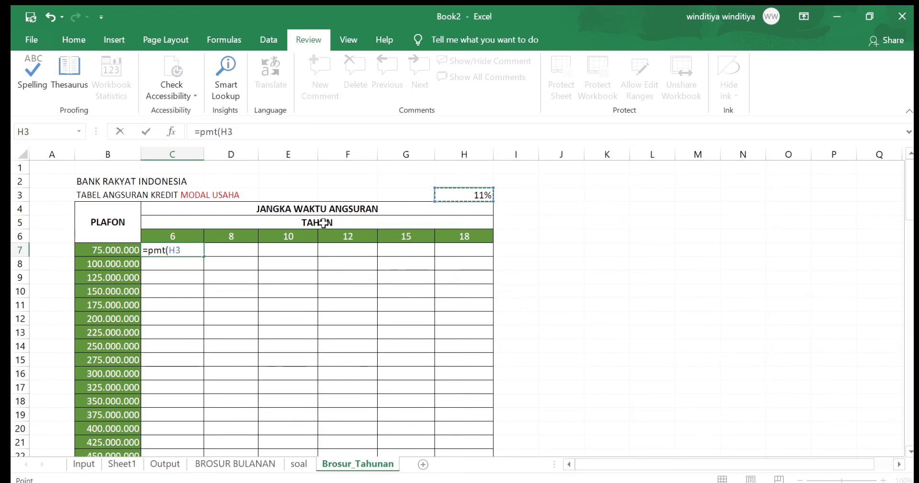
key("F4")
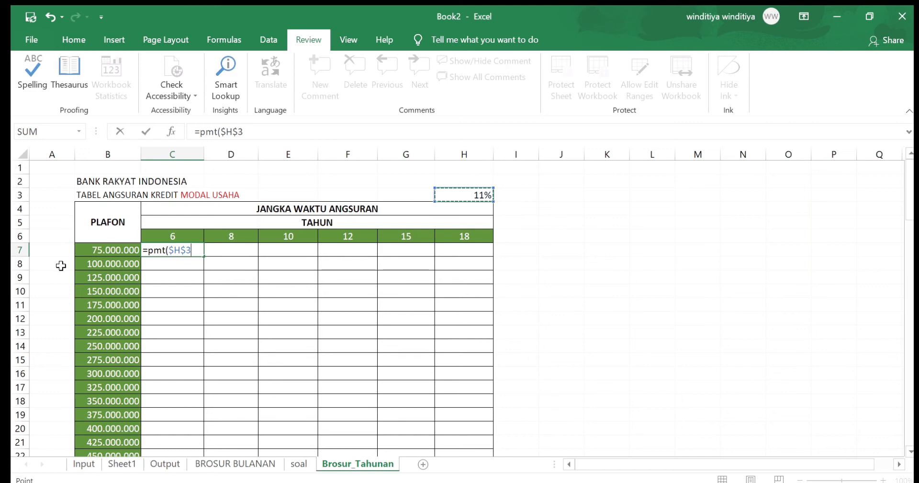
type("/12;12*")
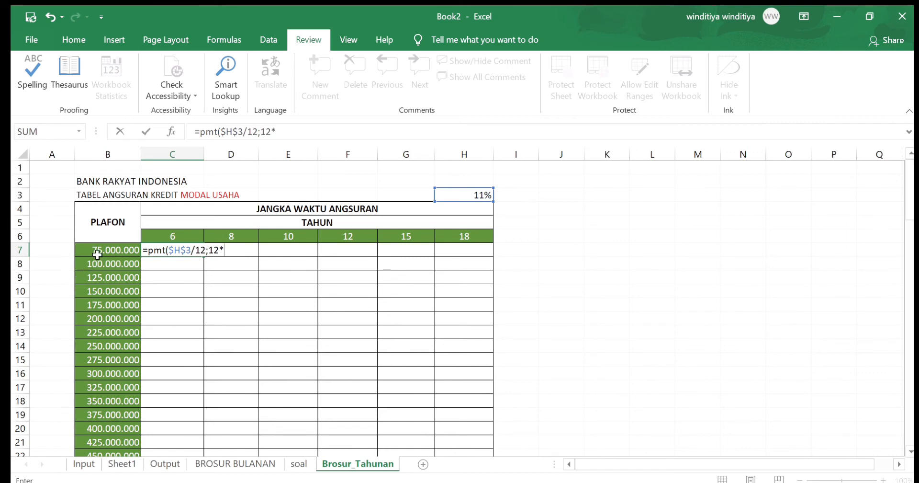
left_click(172, 236)
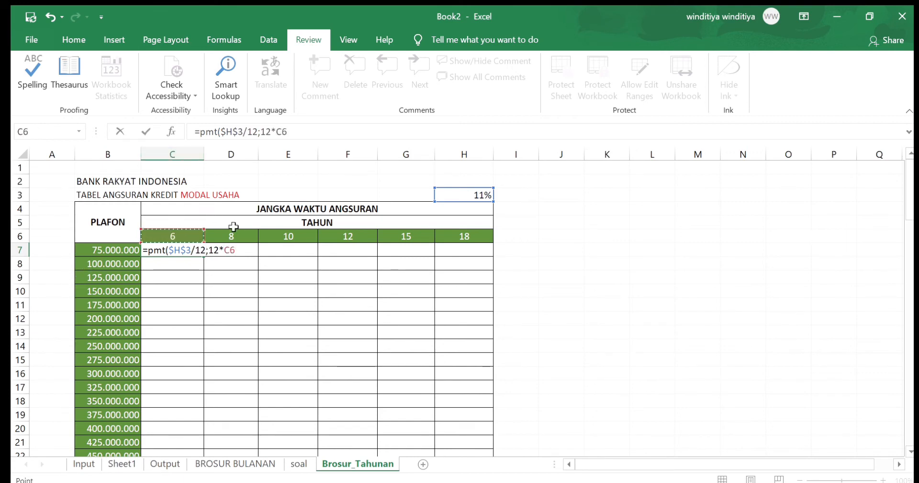
key("F4")
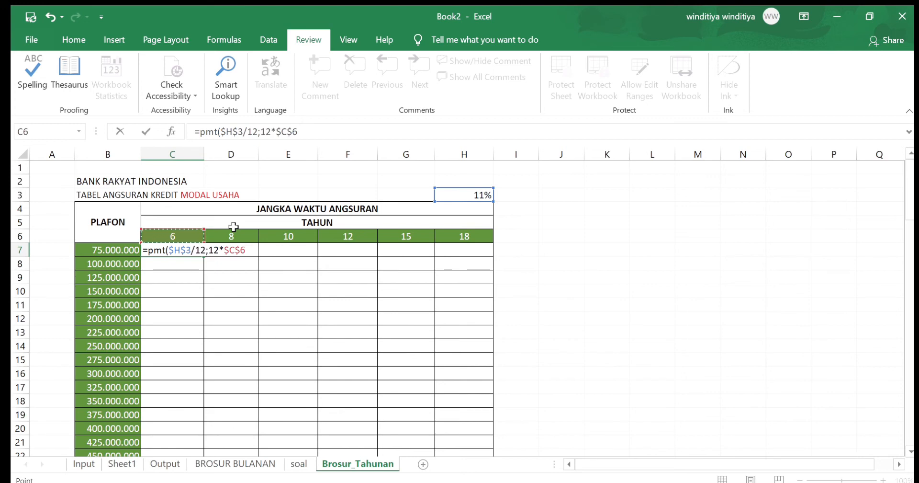
key("F4")
Finish the C7 formula with the negated, column-locked plafon, giving =PMT($H$3/12;12*C$6;;-$B7)
type(";;")
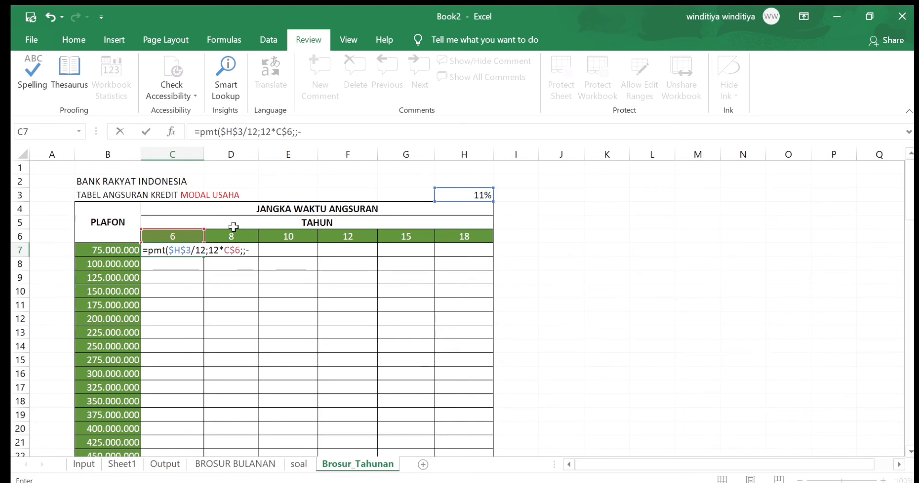
type("-")
left_click(104, 253)
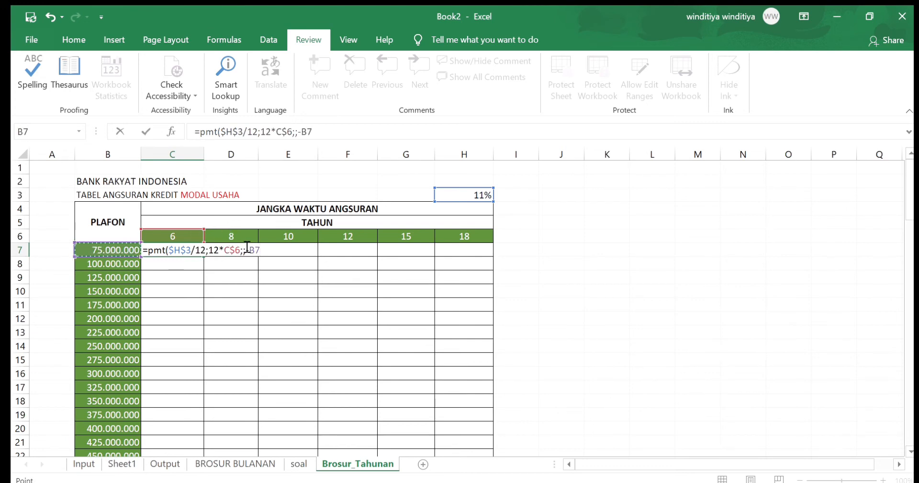
key("F4")
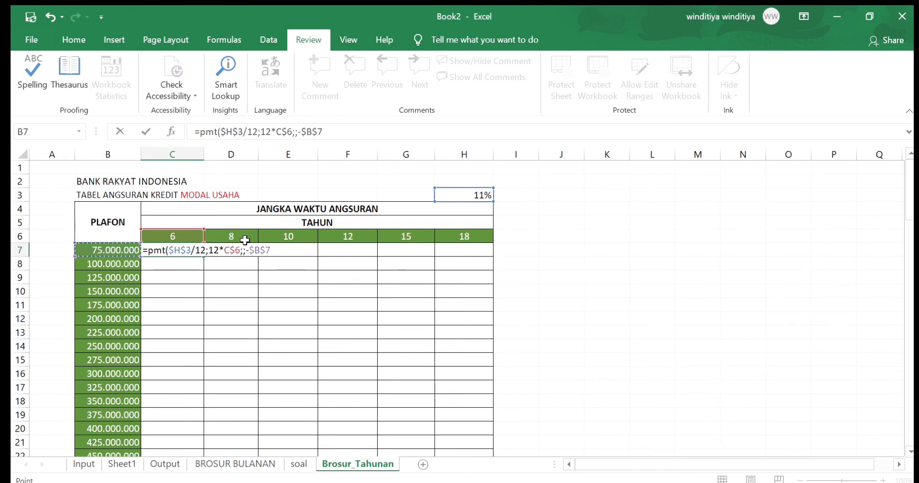
key("F4")
key("F4")
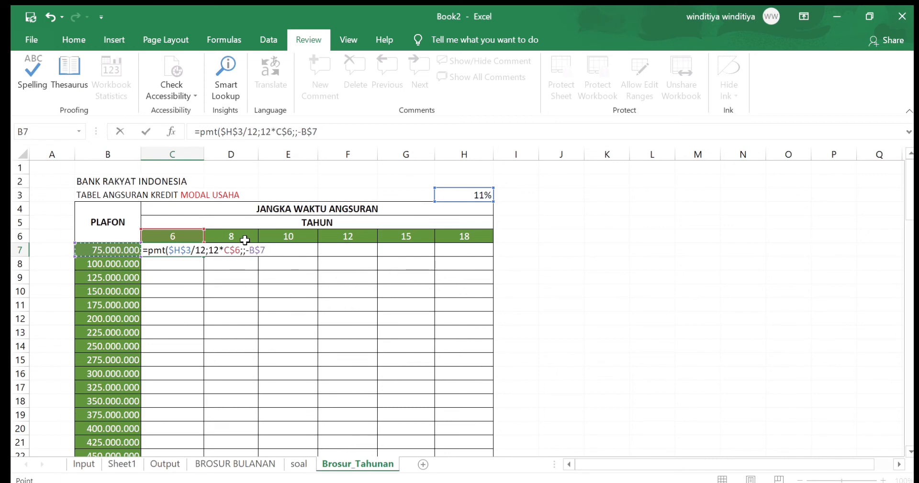
key("Return")
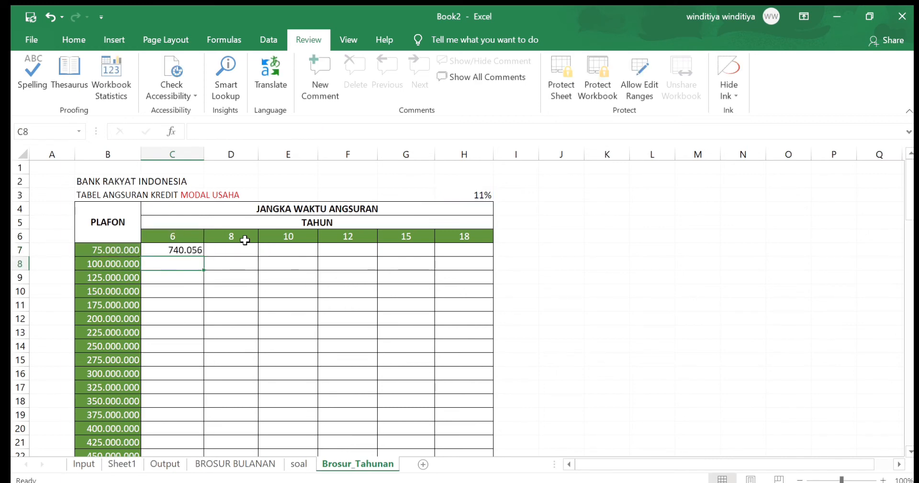
Fill the C7 formula across to H7 and down to the 1.000.000.000 plafon row, and review the filled table
left_click(190, 251)
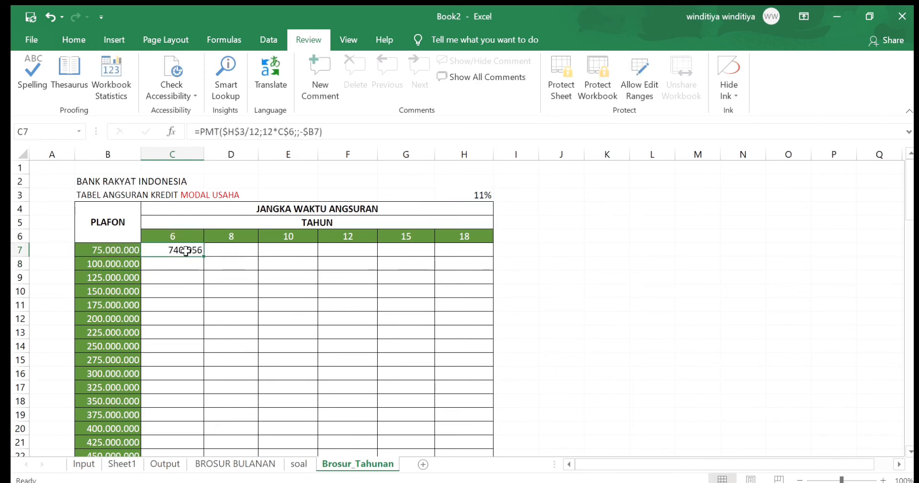
left_click_drag(202, 256, 472, 260)
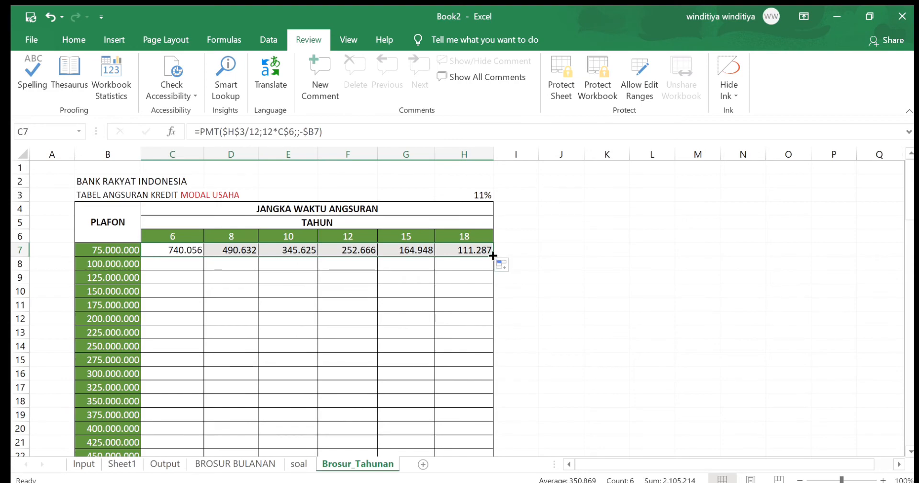
double_click(493, 256)
scroll(440, 291, "down", 2)
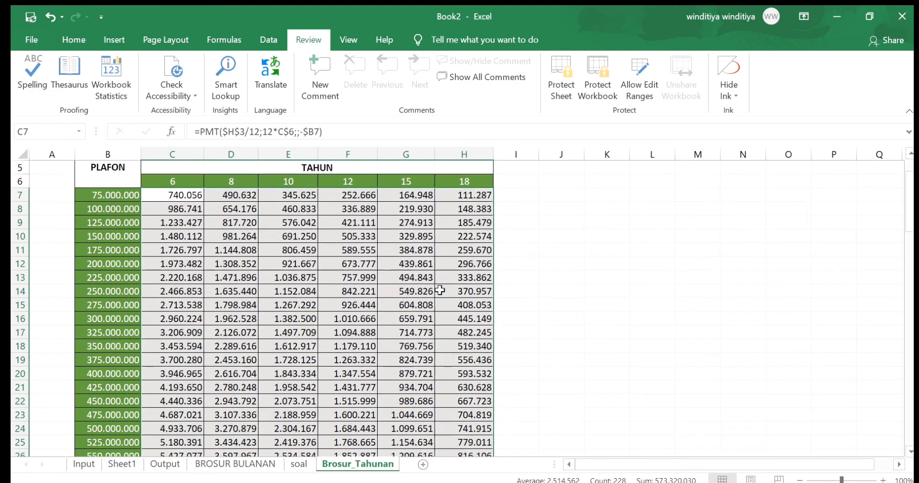
scroll(440, 290, "down", 8)
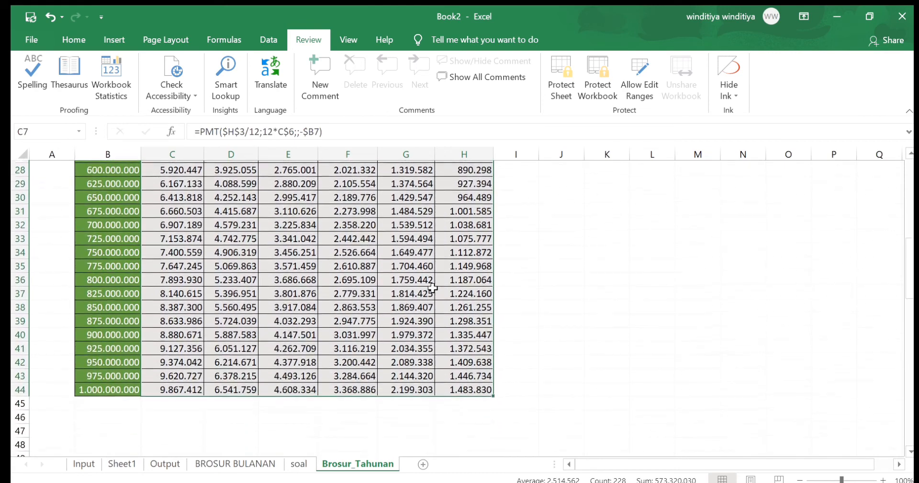
scroll(432, 287, "up", 9)
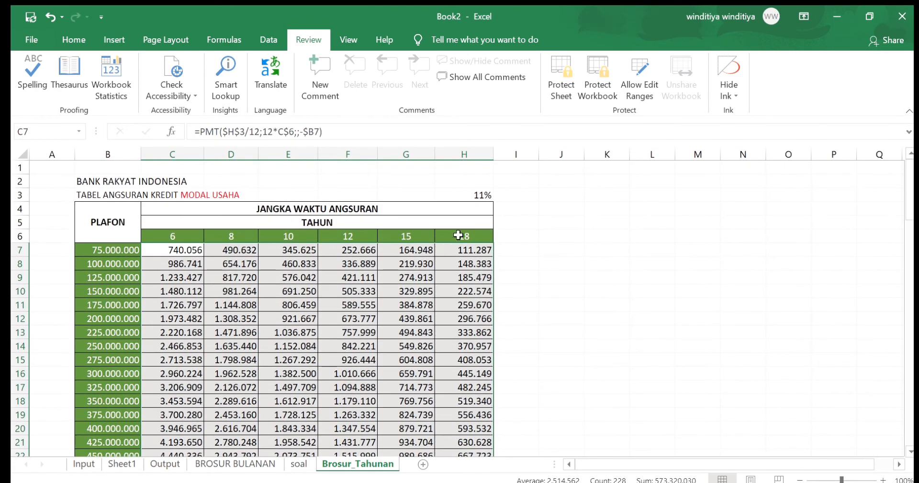
left_click(483, 251)
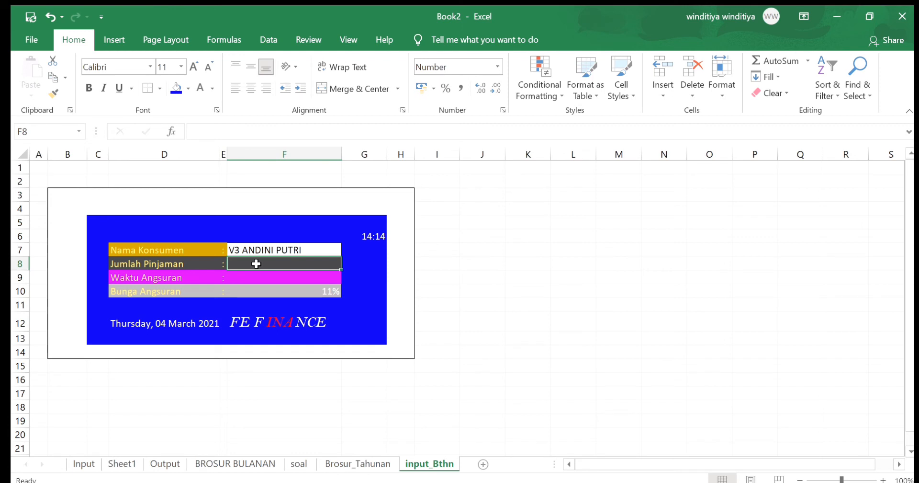
Add list validation to Jumlah Pinjaman (F8) on input_Bthn using Brosur_Tahunan's plafon values B7:B44, and choose 150.000.000
left_click(266, 39)
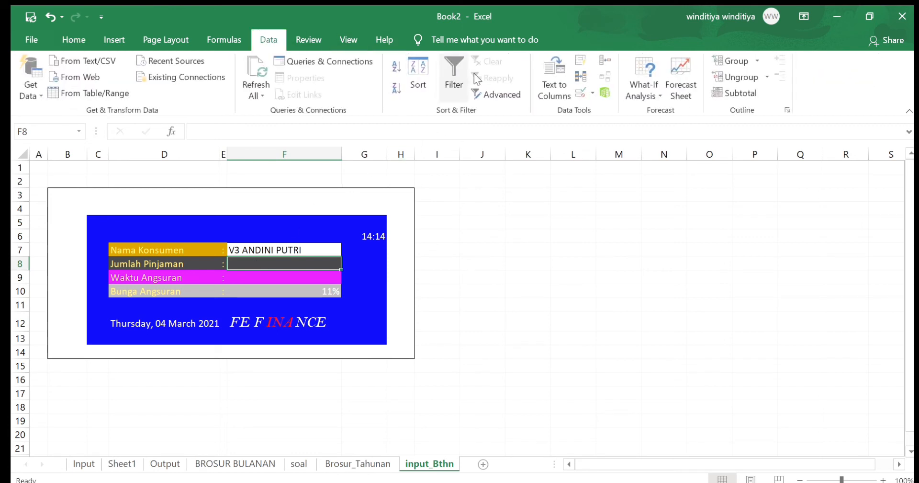
left_click(590, 88)
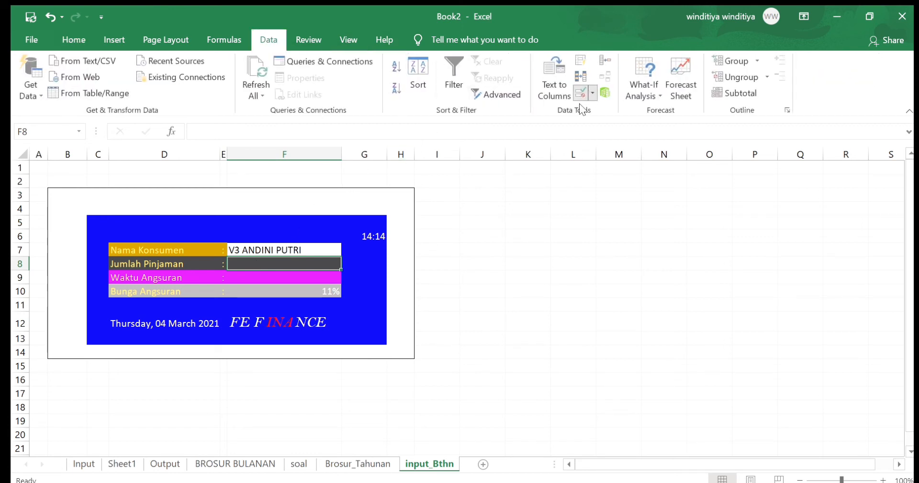
left_click(579, 104)
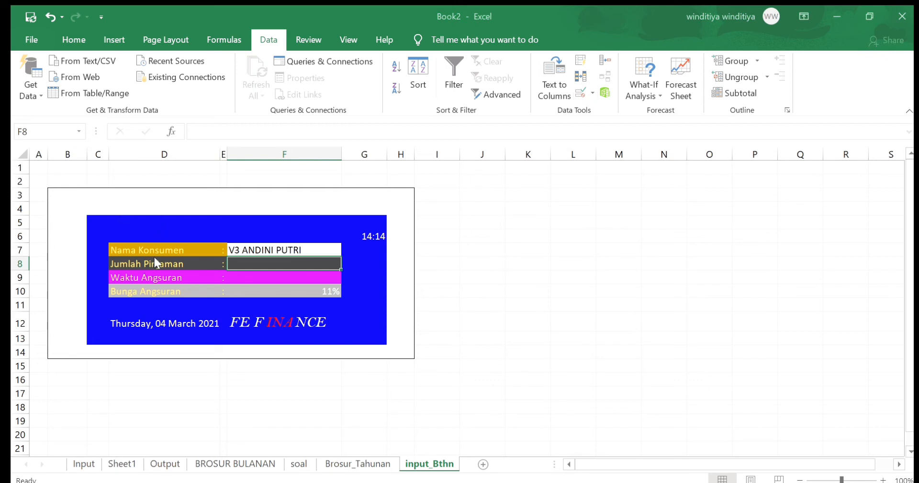
left_click(254, 288)
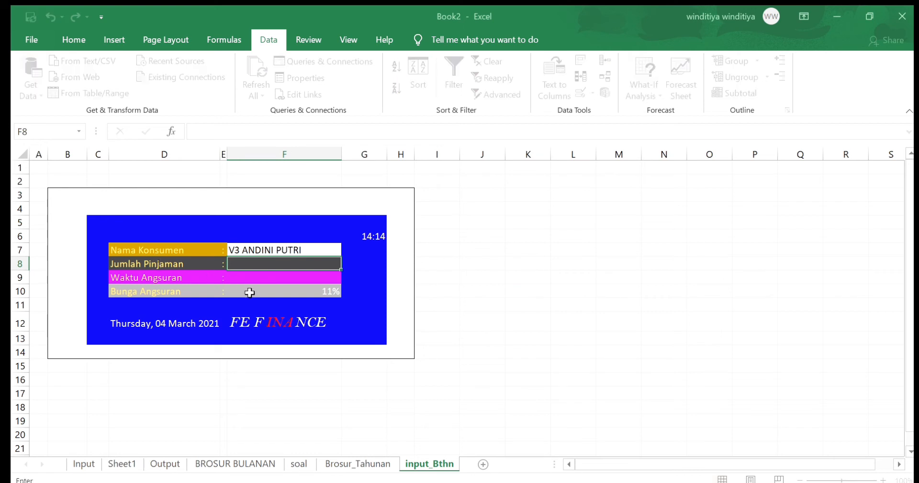
left_click(325, 464)
left_click_drag(119, 250, 129, 425)
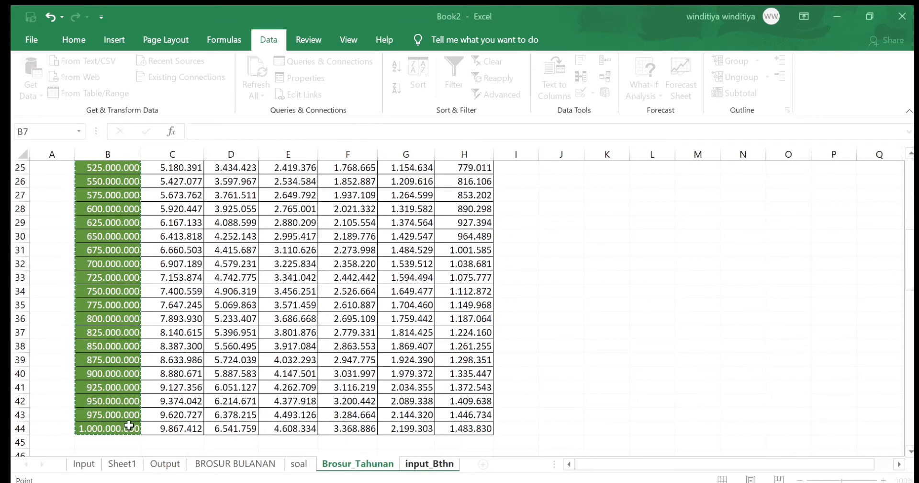
key("Return")
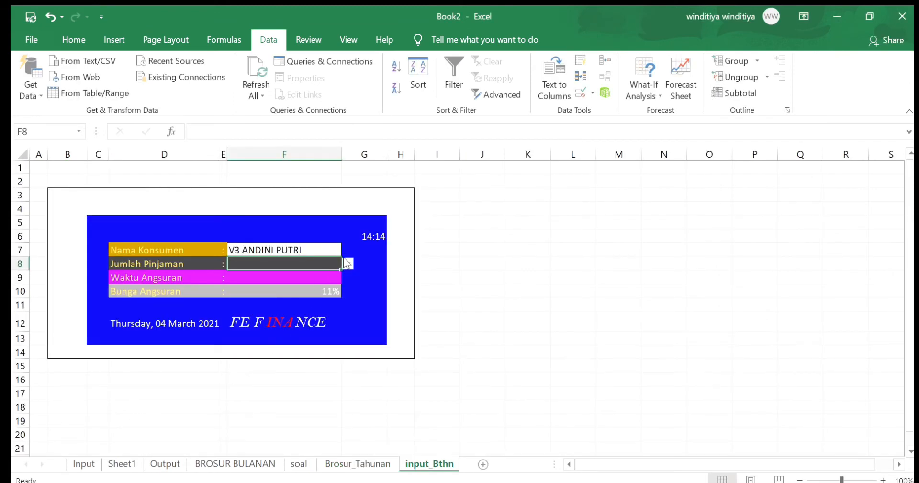
left_click(295, 305)
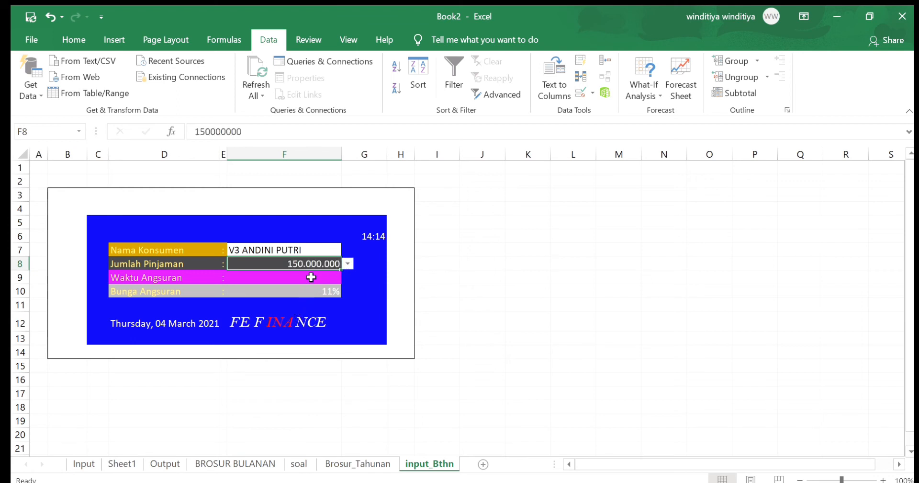
Add list validation to Waktu Angsuran (F9) on input_Bthn using the year terms in C6:H6 of Brosur_Tahunan
left_click(311, 277)
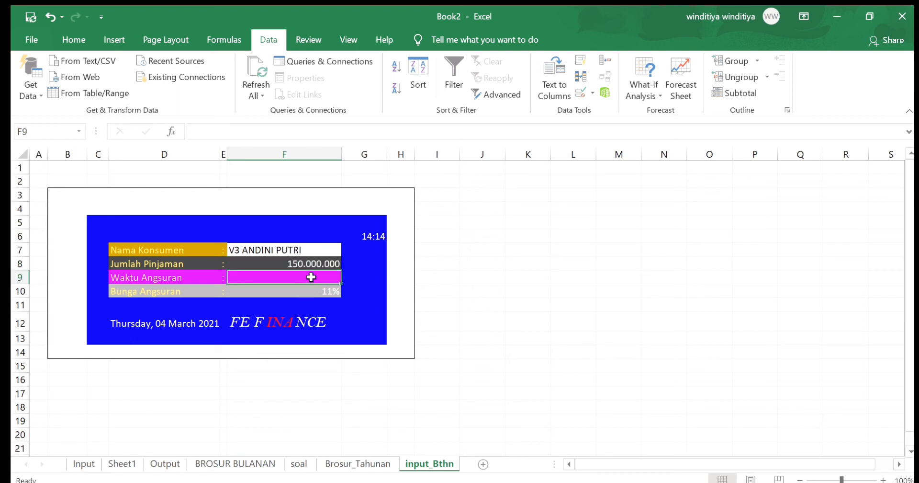
left_click(584, 92)
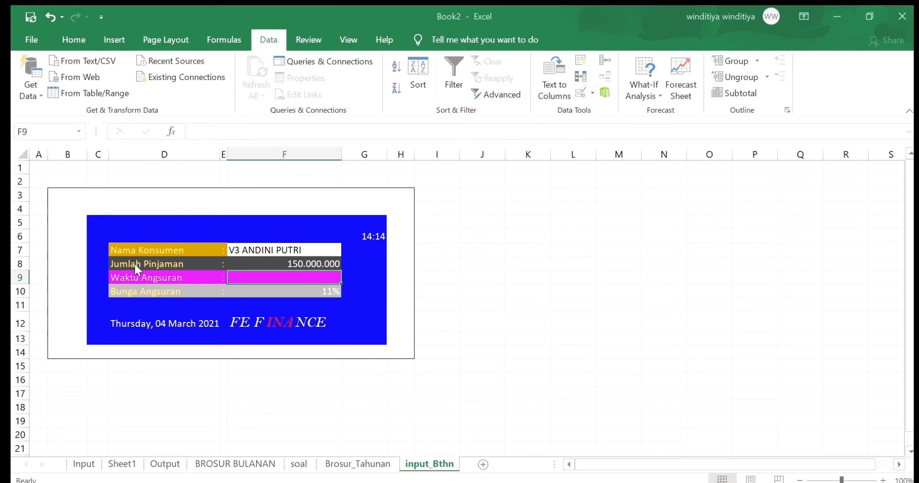
left_click(253, 291)
left_click(328, 462)
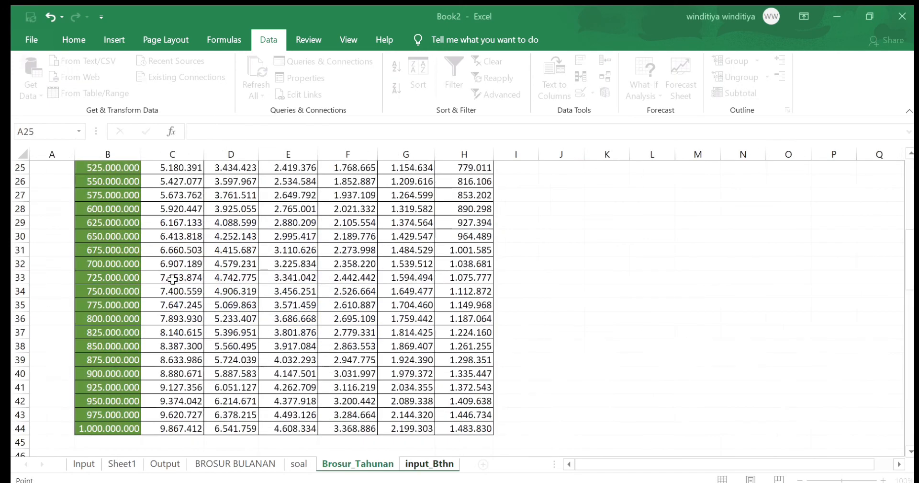
scroll(277, 236, "up", 8)
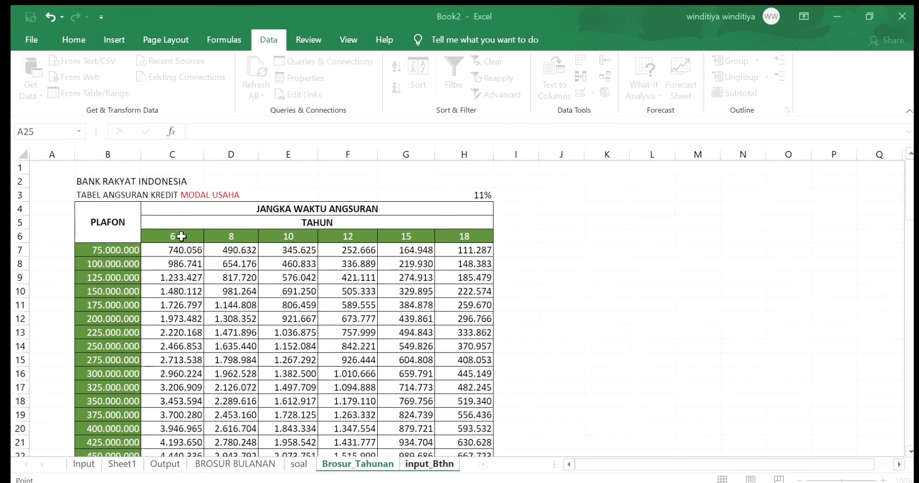
left_click_drag(178, 238, 449, 240)
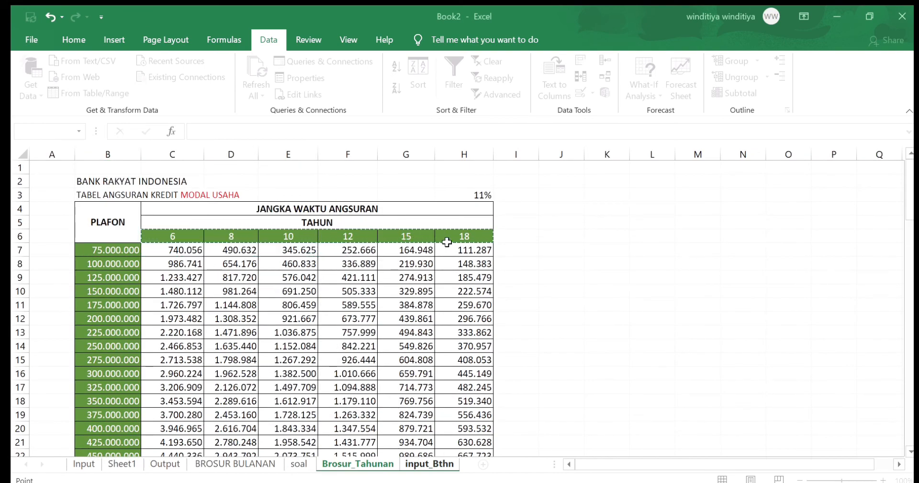
left_click(269, 368)
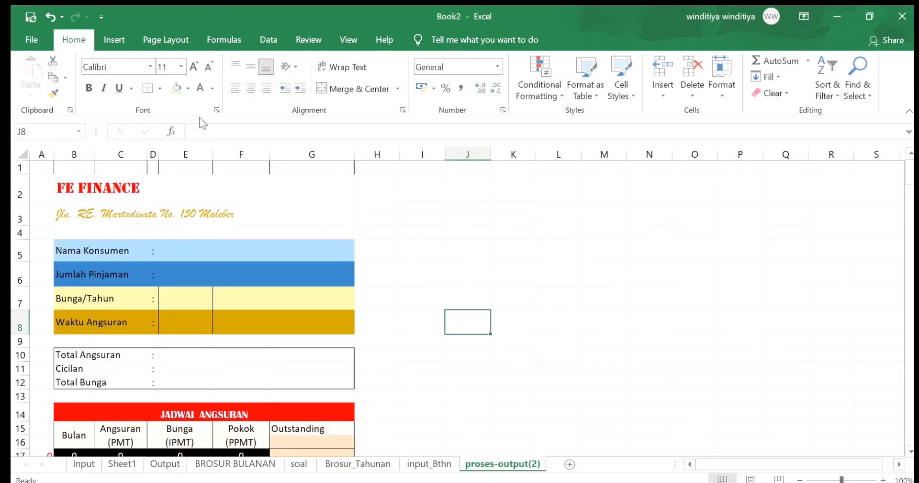
On proses-output(2), link Nama Konsumen (E5) to input_Bthn!F7 and Jumlah Pinjaman (E6) to input_Bthn!F8
left_click(273, 250)
type("=")
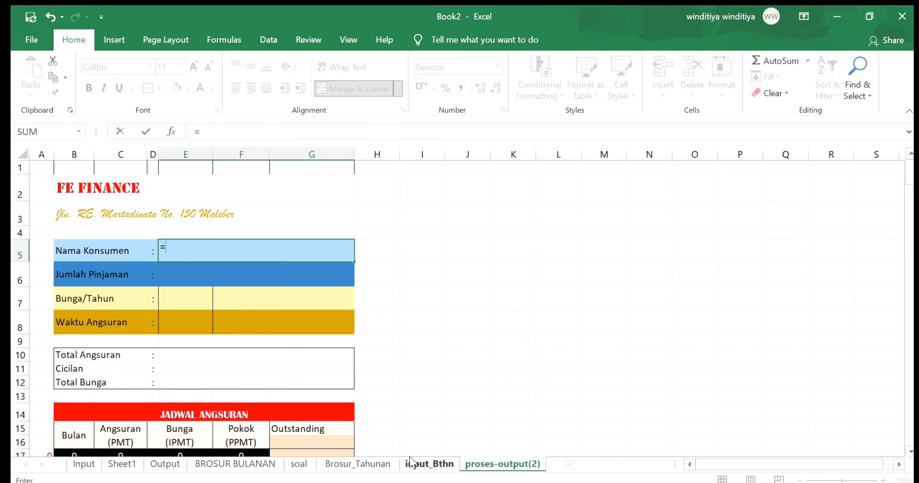
left_click(429, 464)
left_click(312, 249)
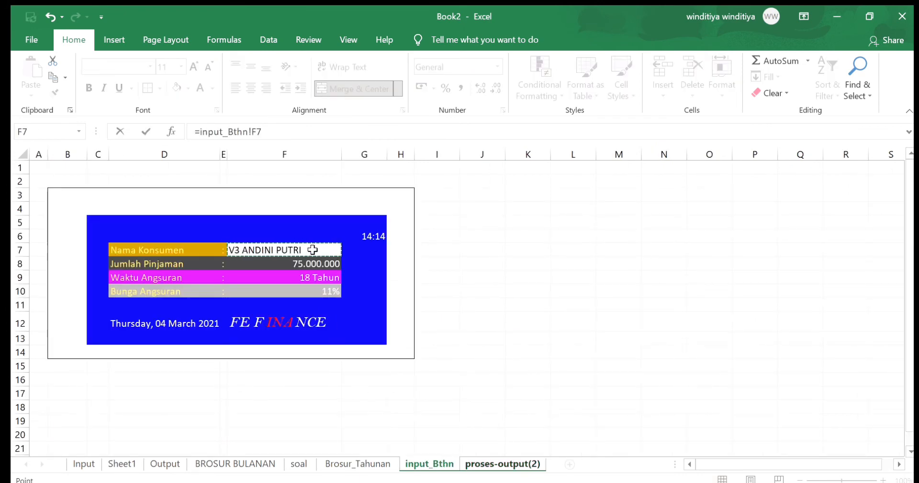
key("Return")
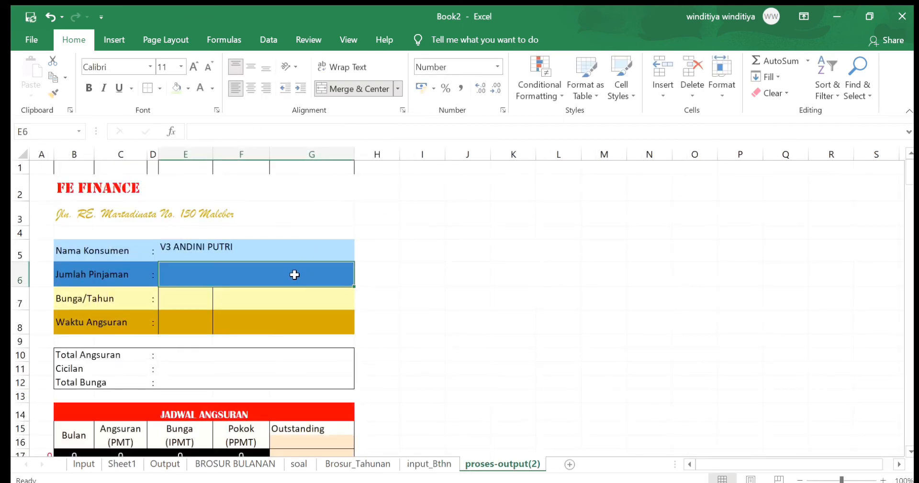
type("=")
left_click(424, 463)
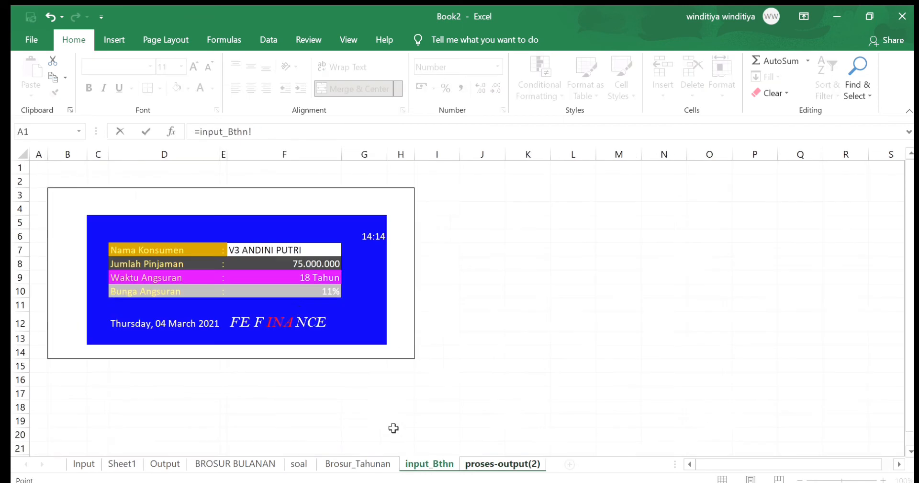
left_click(255, 263)
key("Return")
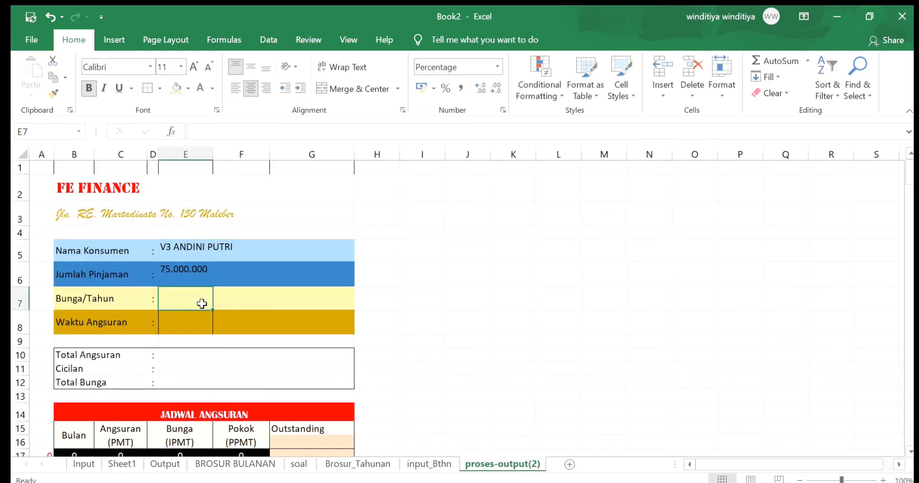
Link the yearly rate in Bunga/Tahun (E7) to Bunga Angsuran in input_Bthn!F10
type("=")
left_click(411, 463)
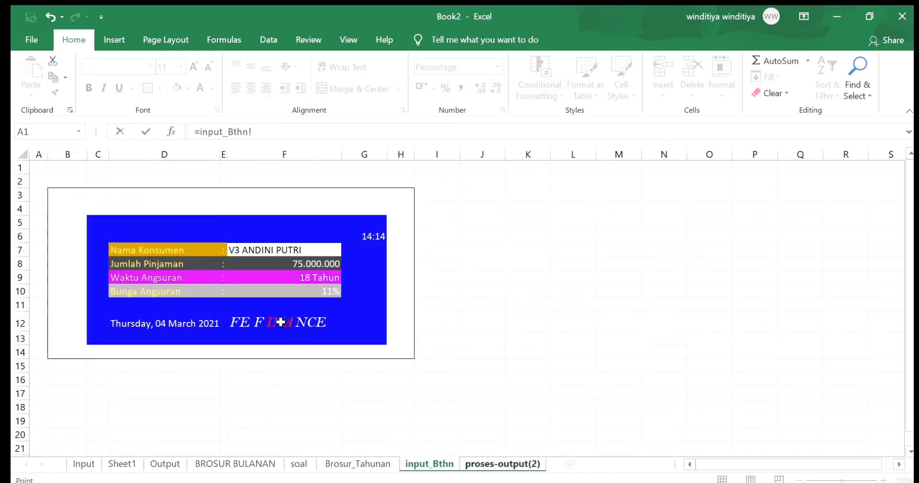
left_click(253, 296)
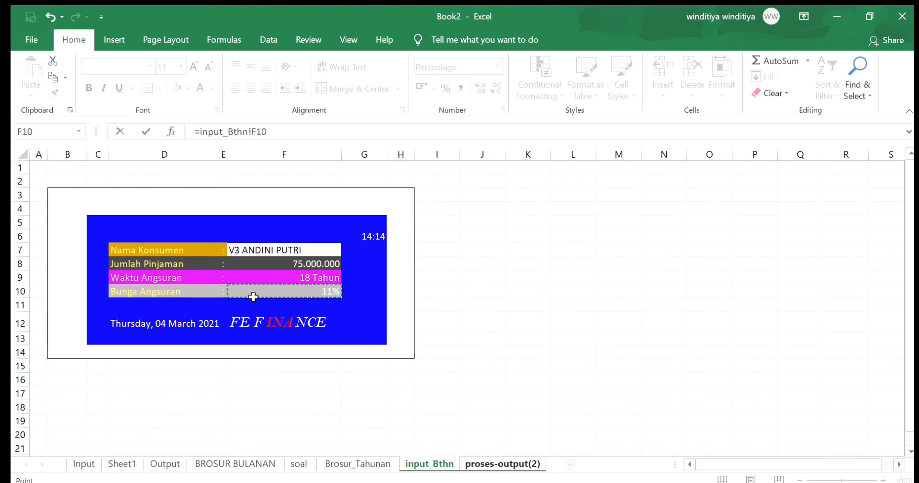
key("Return")
Calculate the monthly interest rate beside Bunga/Tahun in F7 with =11%/12
left_click(248, 298)
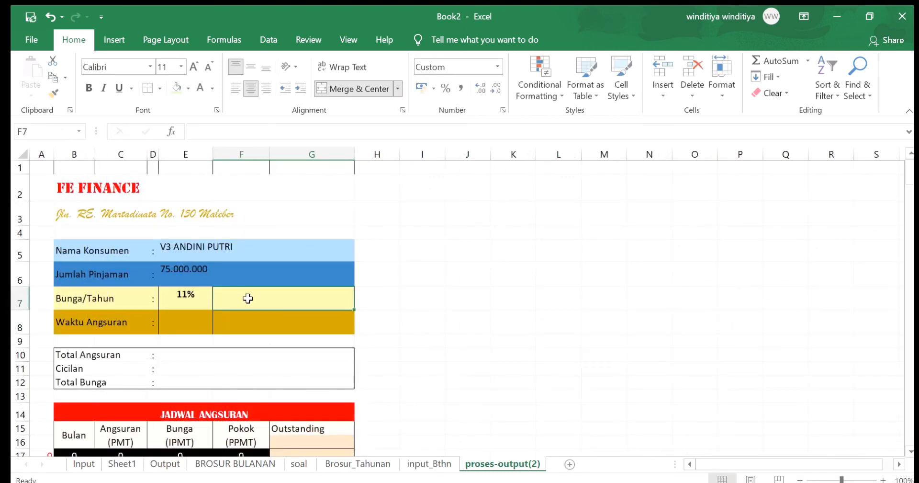
type("=")
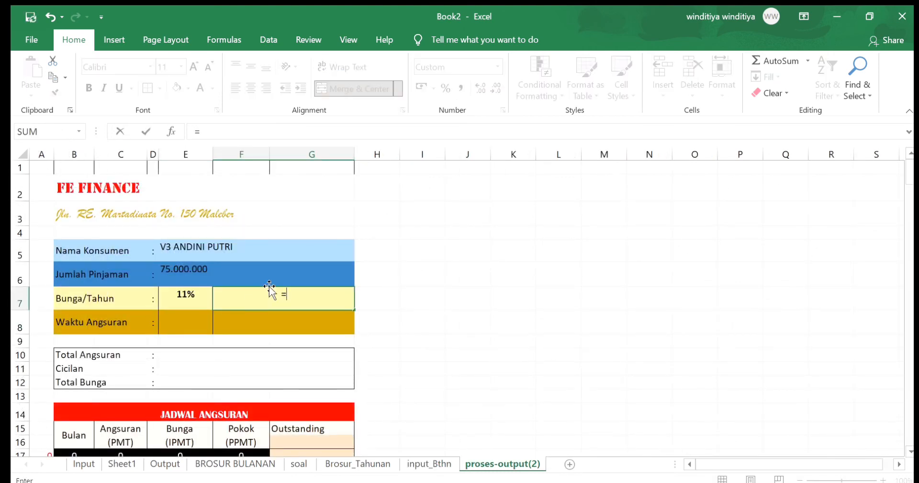
type("11%/12")
key("Return")
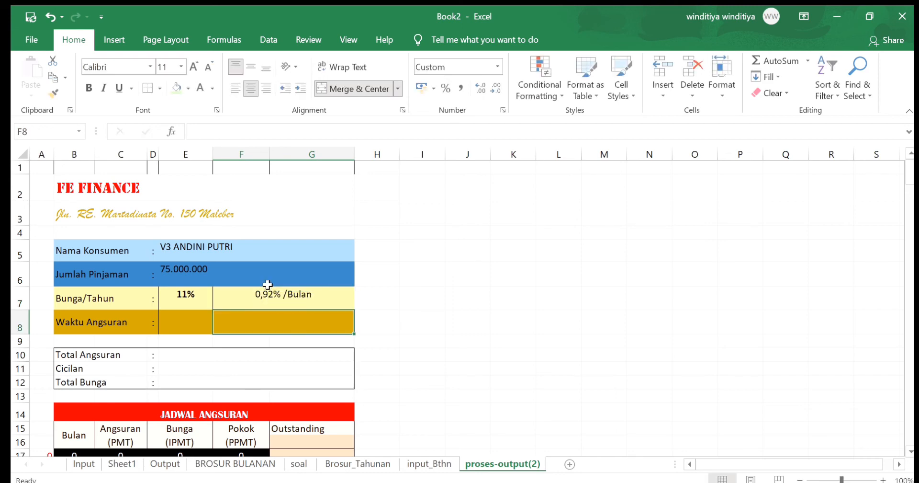
Link the term in years in Waktu Angsuran (E8) to input_Bthn!F9
left_click(194, 323)
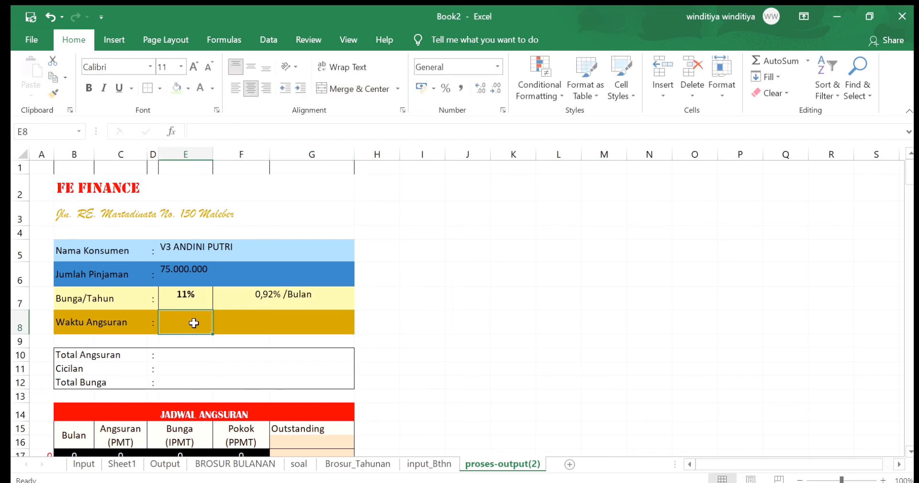
type("=")
left_click(429, 463)
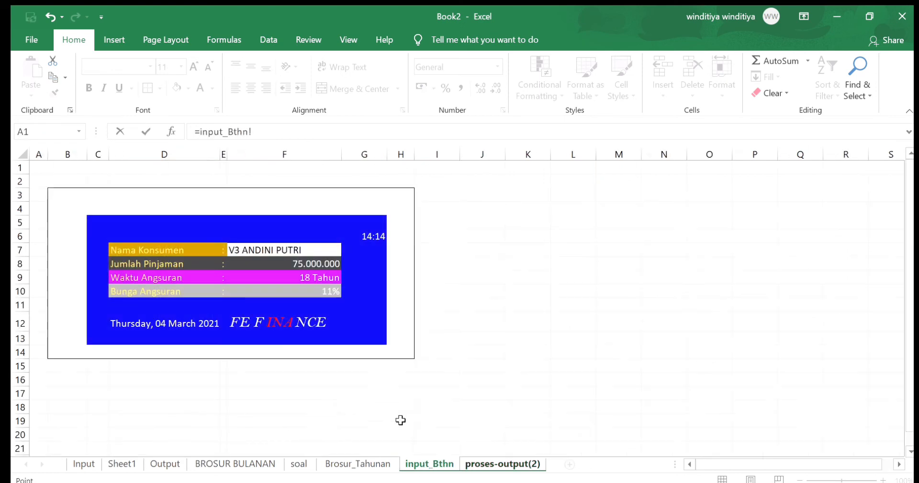
left_click(299, 281)
key("Return")
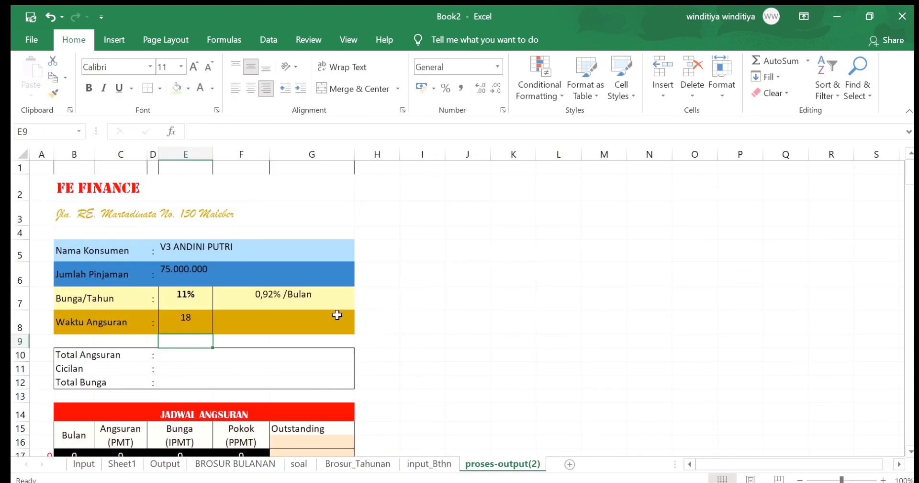
Convert the Waktu Angsuran term to months in F8 by multiplying E8 by 12
left_click(297, 326)
type("=")
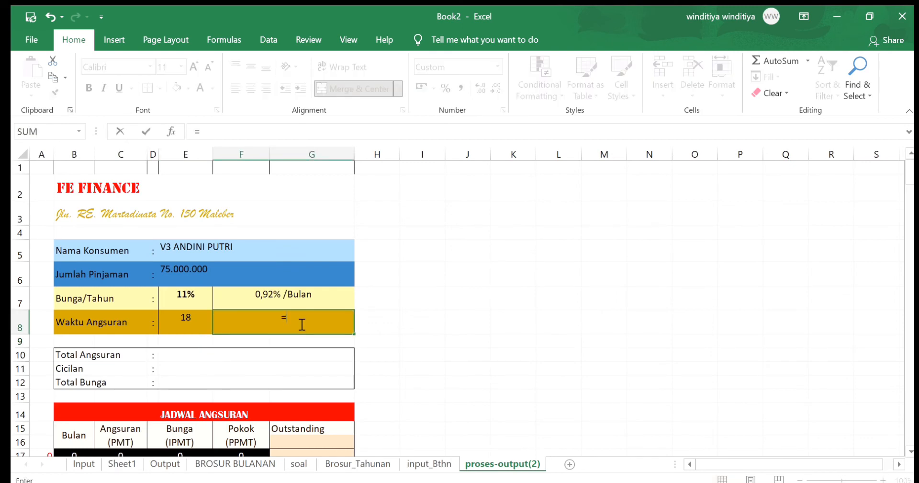
left_click(194, 322)
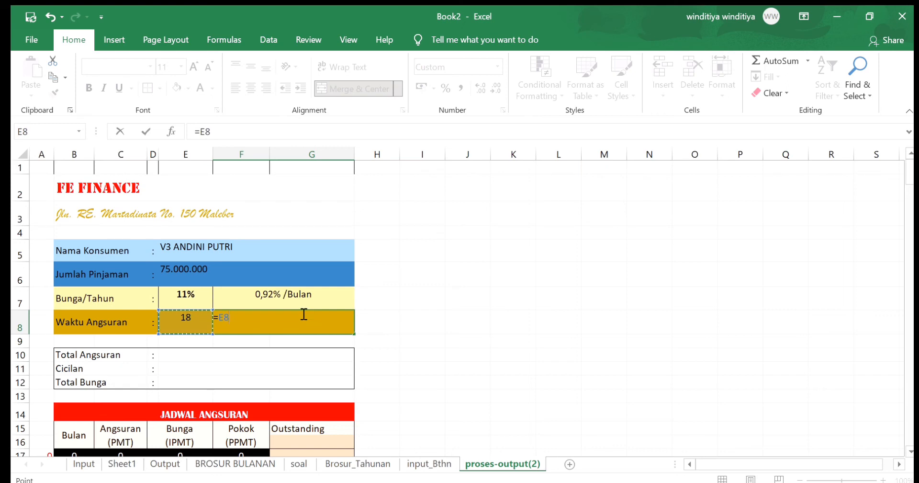
type("*")
key("Return")
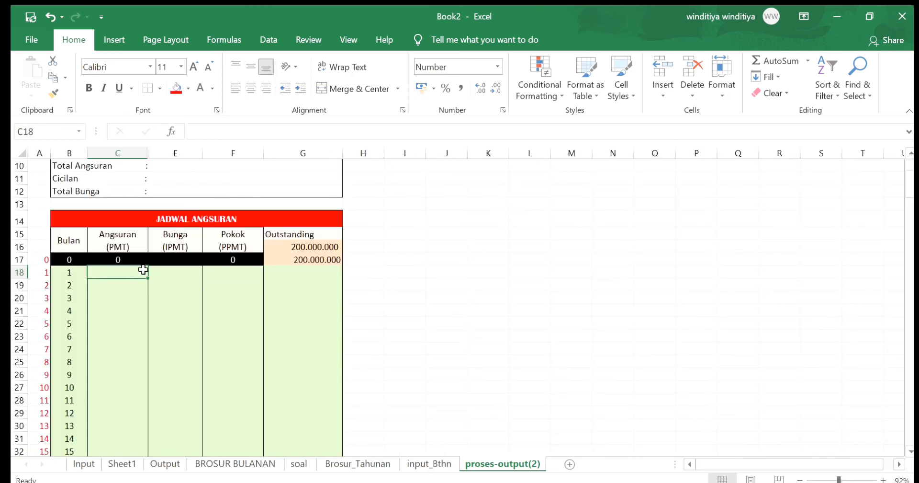
Start the month 1 Angsuran formula in C18 with the term check =IF(B18>$F$8;"";PMT(
type("=if(")
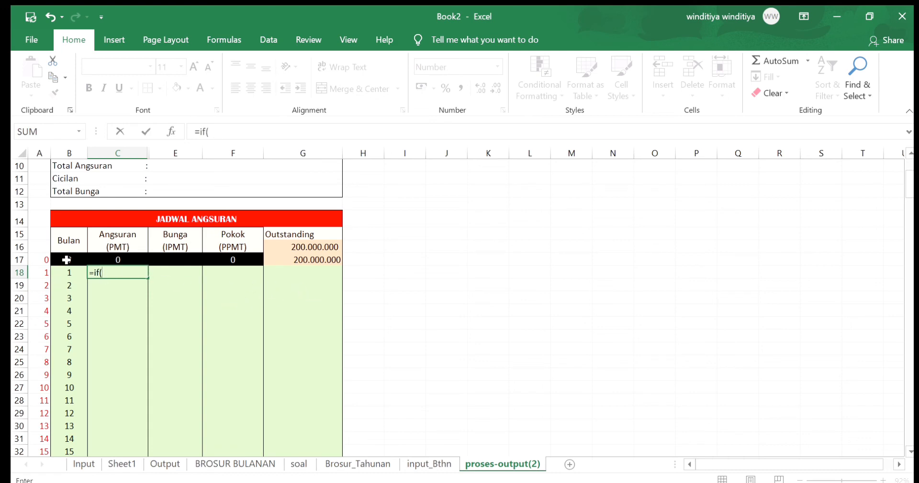
left_click(62, 273)
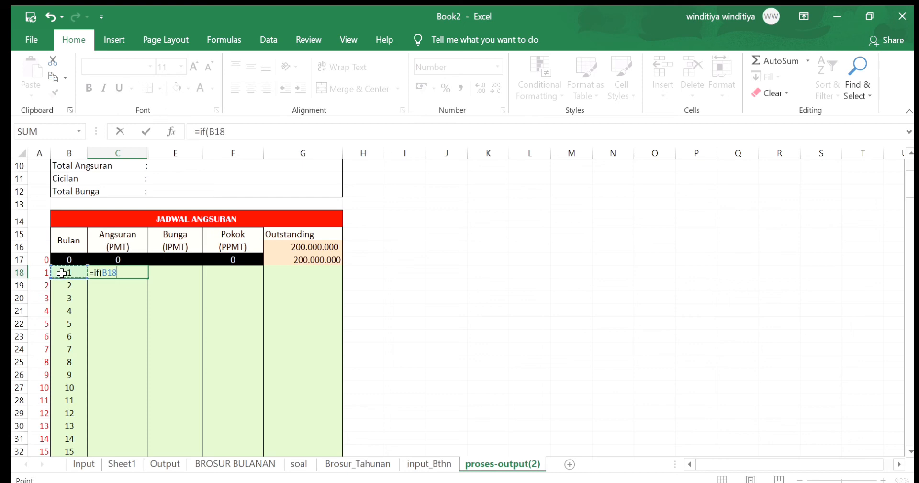
type(">")
scroll(247, 201, "up", 2)
left_click(254, 241)
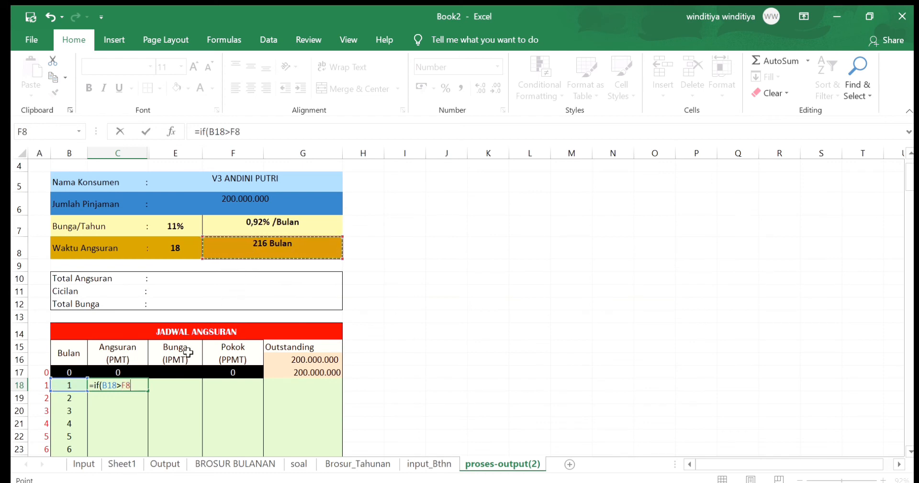
key("F4")
type(";")
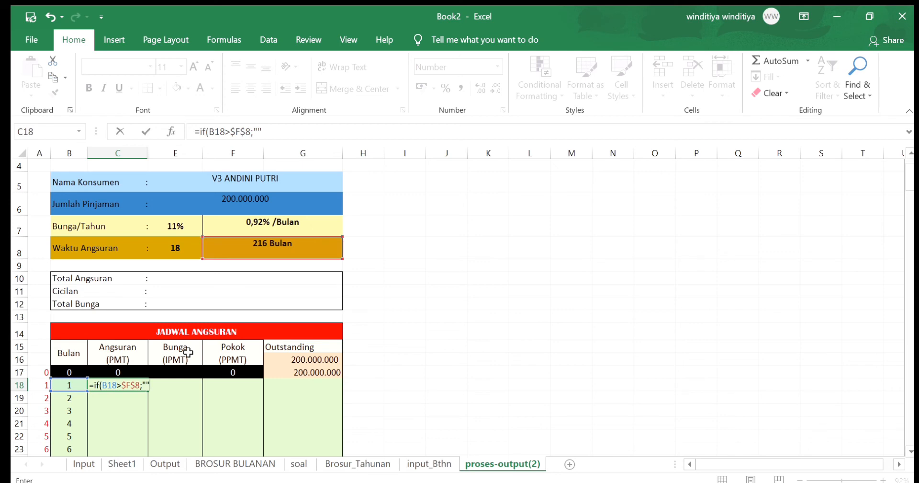
type("\"\";pmt(")
Complete the PMT in C18 with absolute rate $F$7, periods $F$8 and negated loan balance -$G$17
left_click(241, 223)
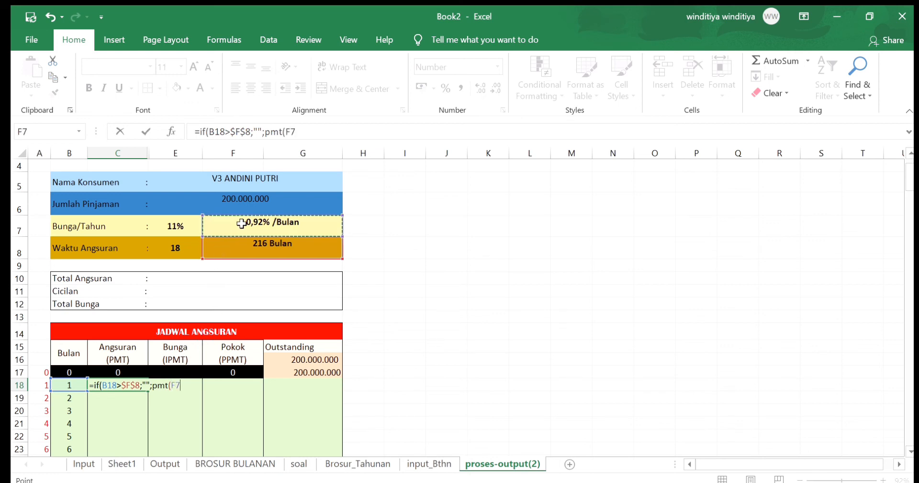
key("F4")
type(";")
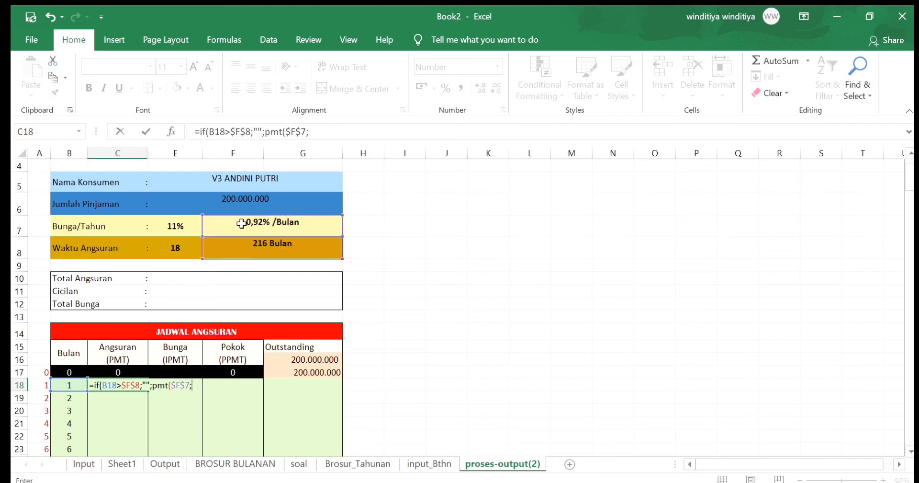
left_click(256, 248)
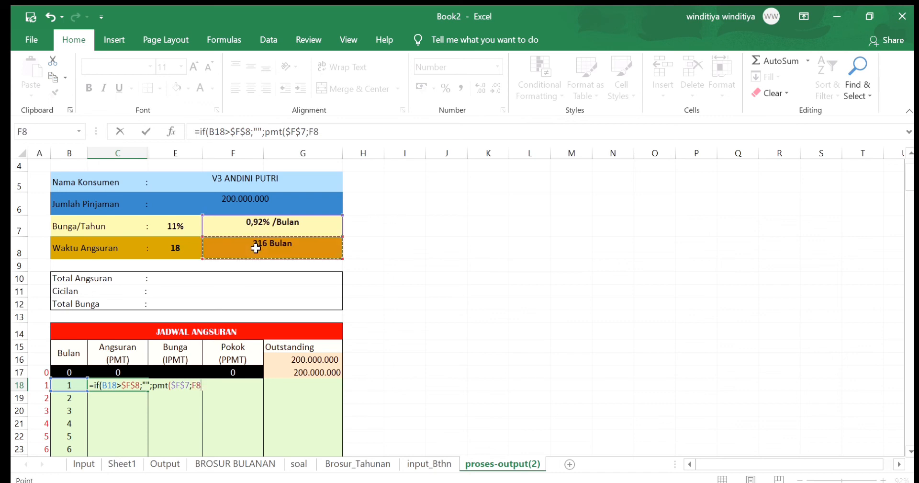
key("F4")
type(";-")
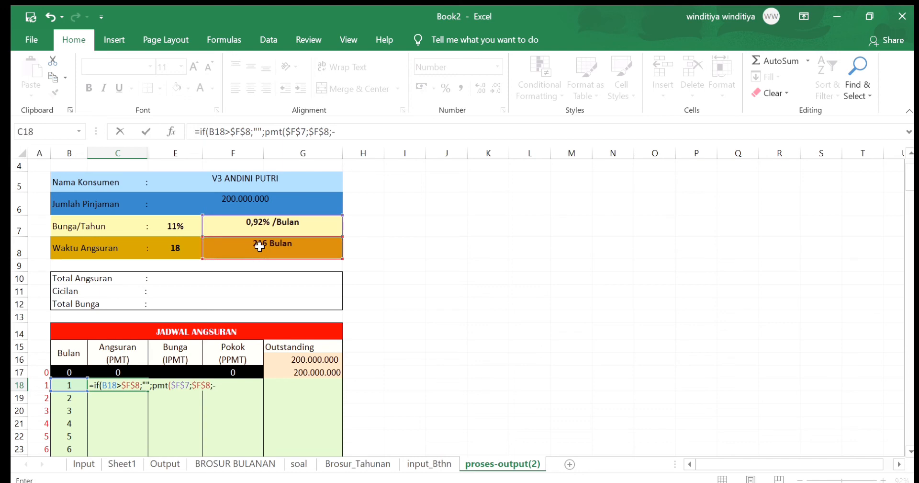
left_click(274, 374)
key("F4")
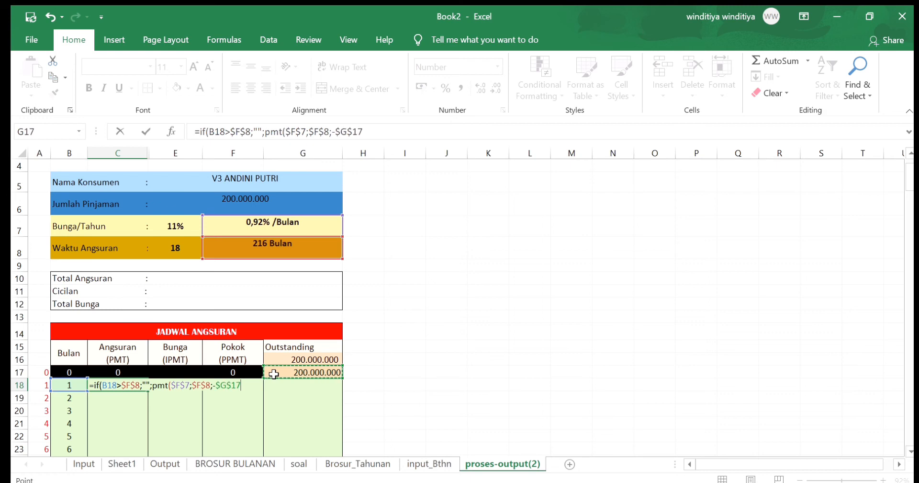
type("))")
key("Return")
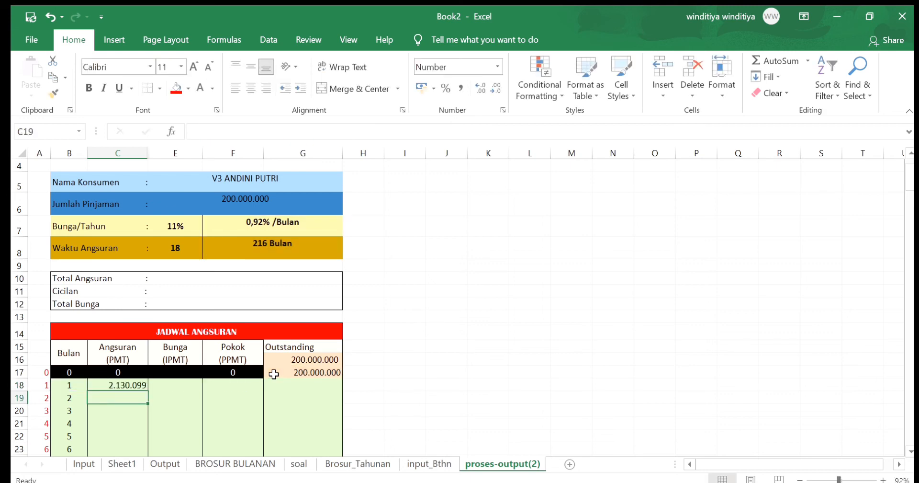
Start the month 1 Bunga formula in E18 with the term check =IF(B18>$F$8;"";IPMT(
left_click(184, 385)
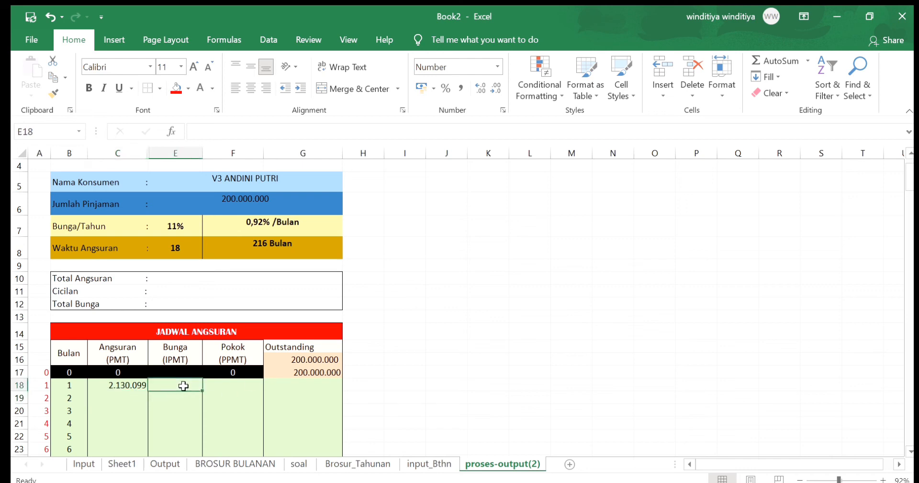
type("=if(")
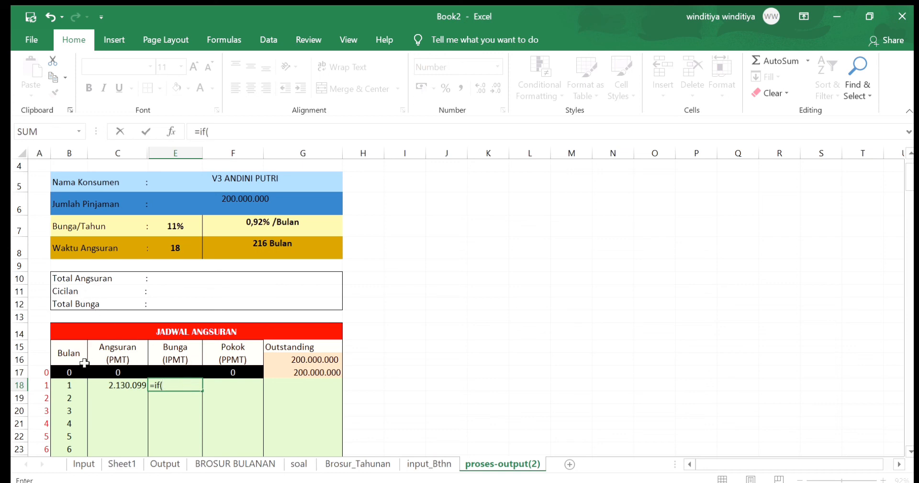
left_click(70, 389)
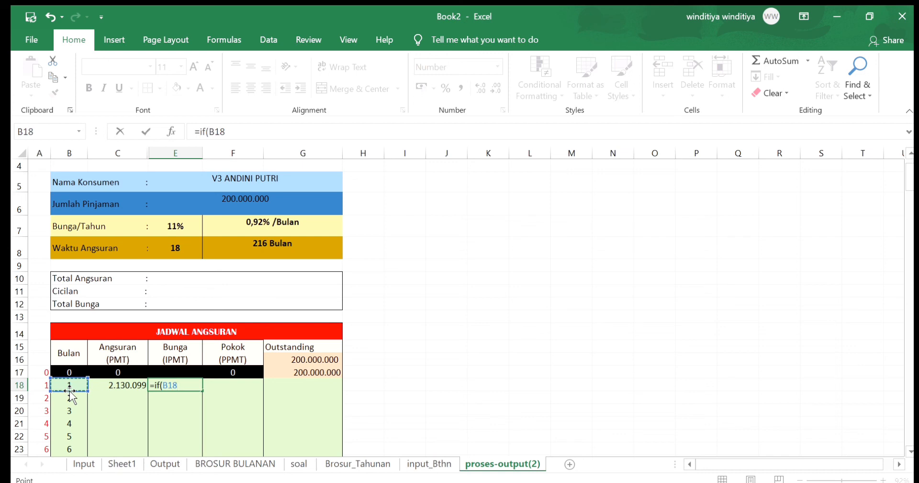
type(">")
left_click(221, 250)
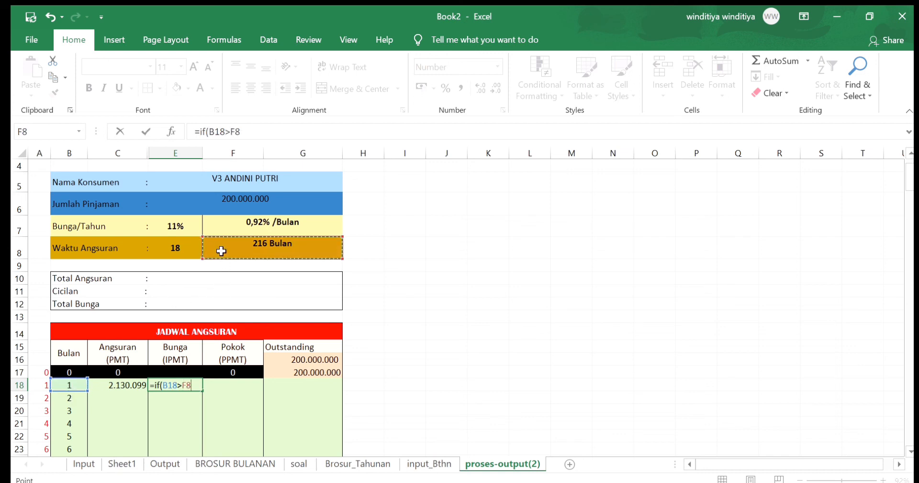
key("F4")
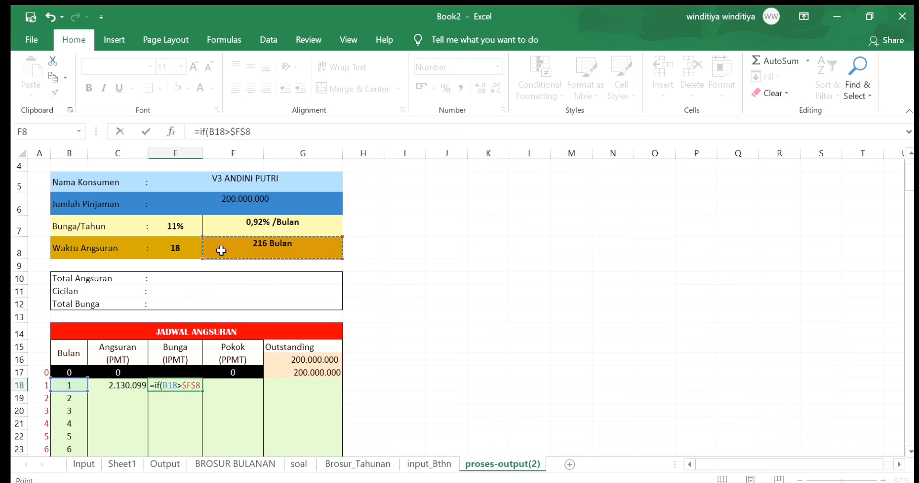
type(";\"\";ipmt(")
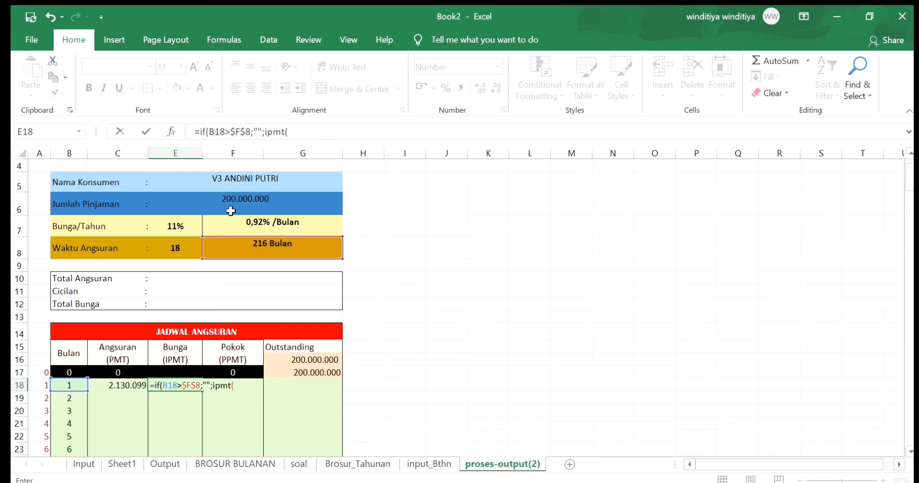
Complete the IPMT in E18 with absolute rate $F$7, period B18, term $F$8 and negated loan amount -$G$16
left_click(232, 226)
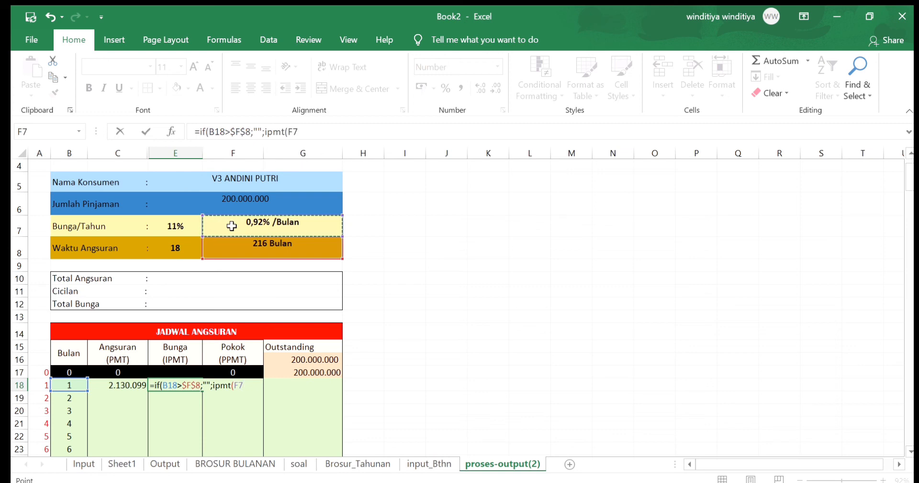
key("F4")
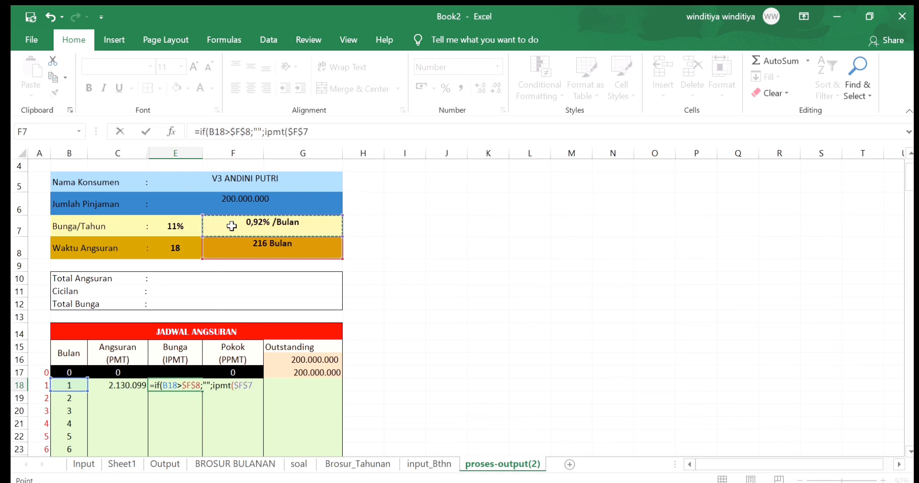
type(";")
left_click(67, 385)
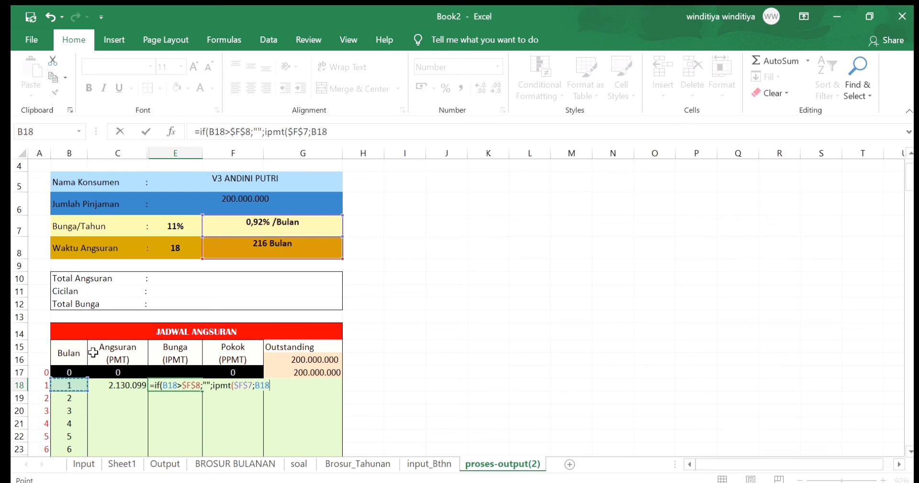
type(";")
left_click(219, 249)
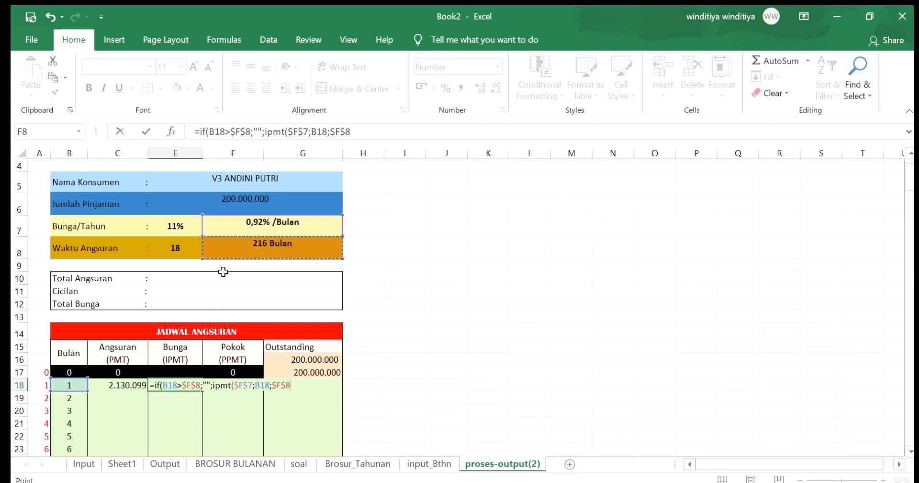
type(";-")
left_click(287, 360)
key("F4")
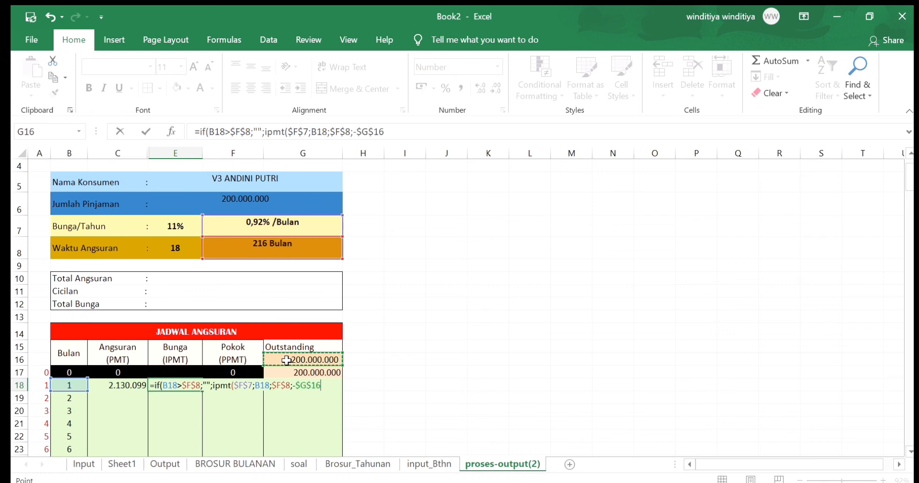
type("))")
key("Return")
Start the month 1 Pokok formula in F18 with the term check =IF(B18>$F$8;"";PPMT(
left_click(228, 386)
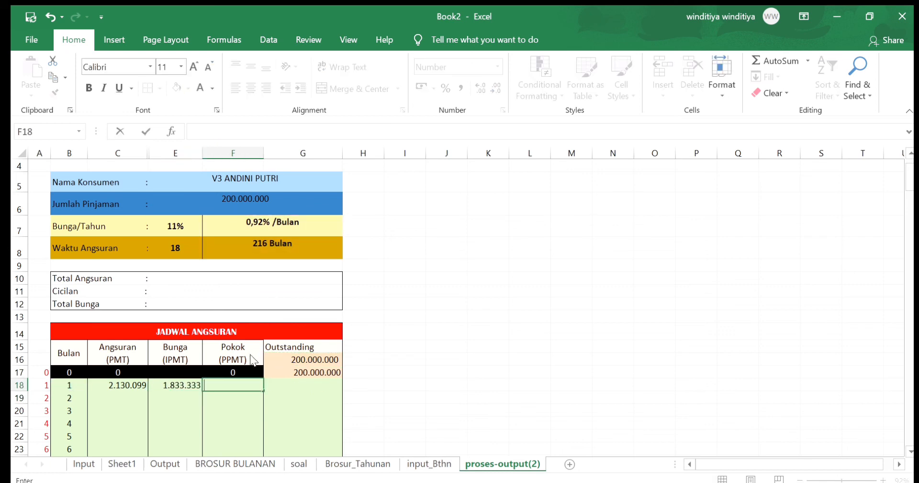
left_click(243, 389)
type("=if(")
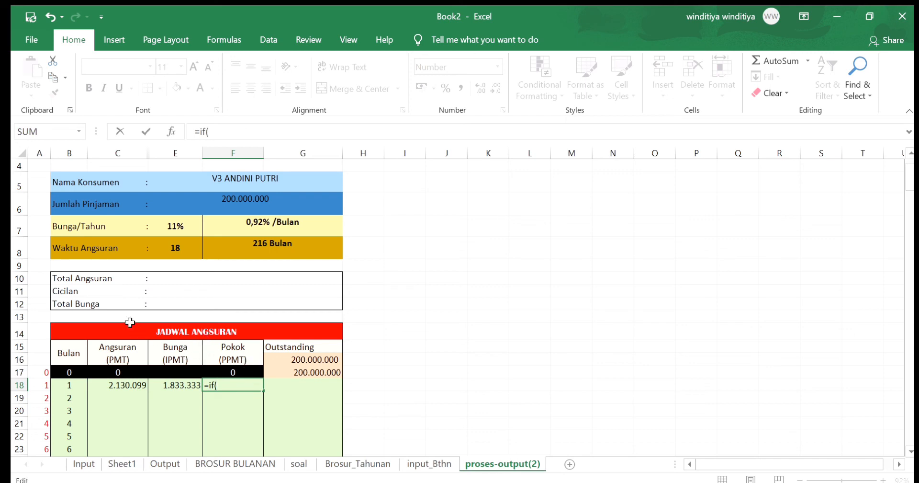
left_click(68, 386)
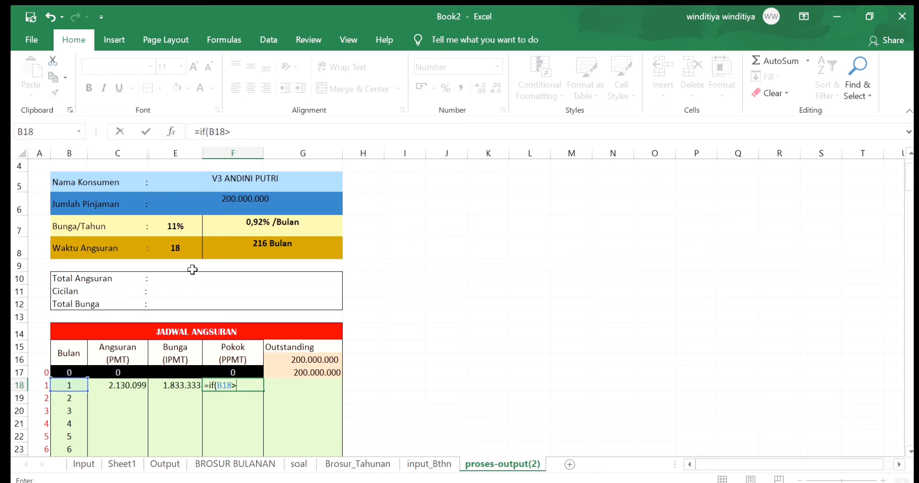
left_click(224, 250)
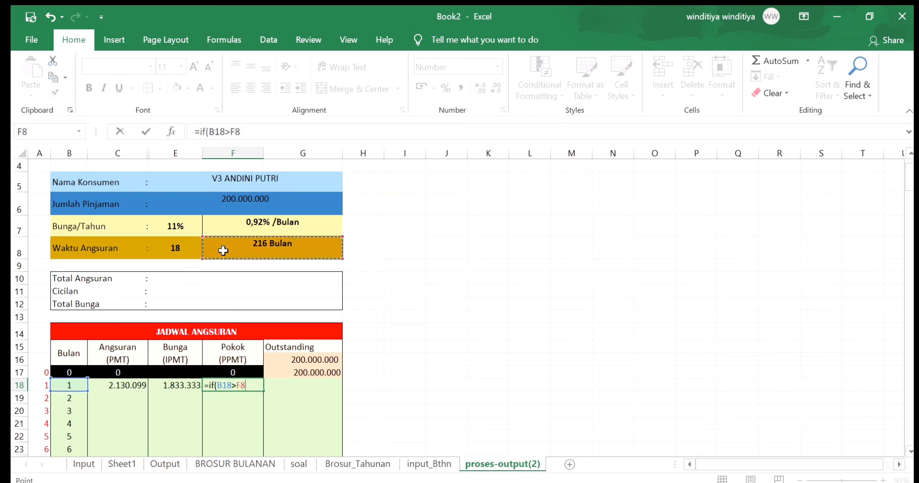
key("F4")
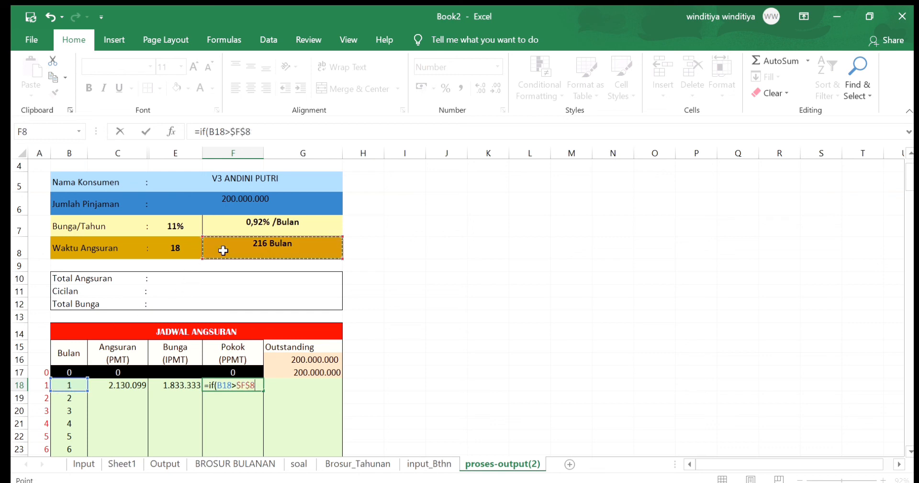
type(";\"\";ppmt(")
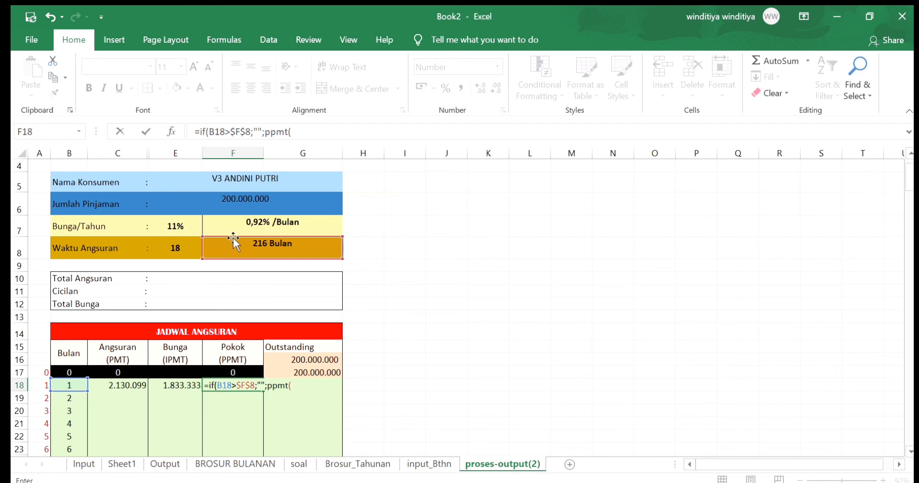
Complete the PPMT in F18 with absolute rate $F$7, period B18, term $F$8 and negated loan amount -$G$16
left_click(231, 231)
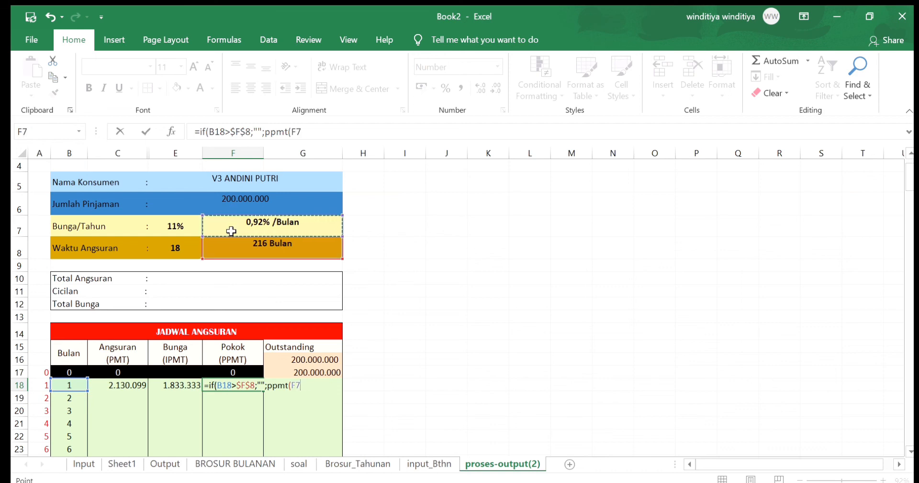
key("F4")
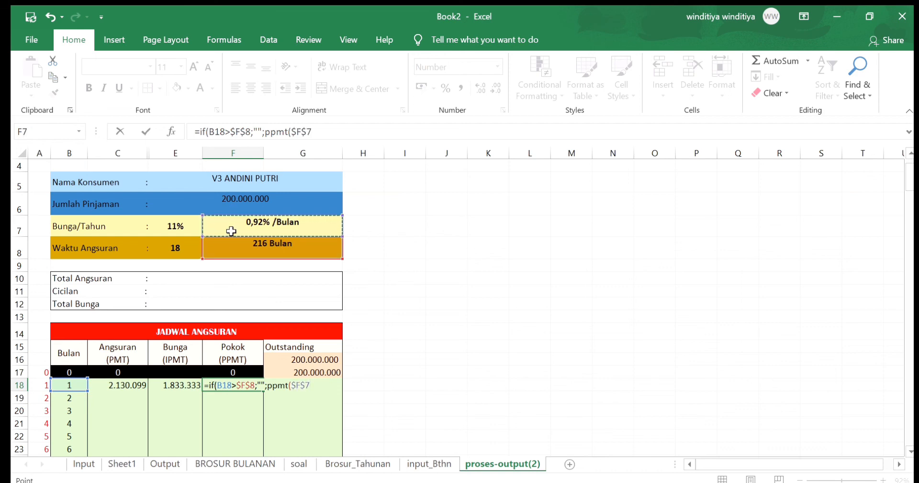
type(";")
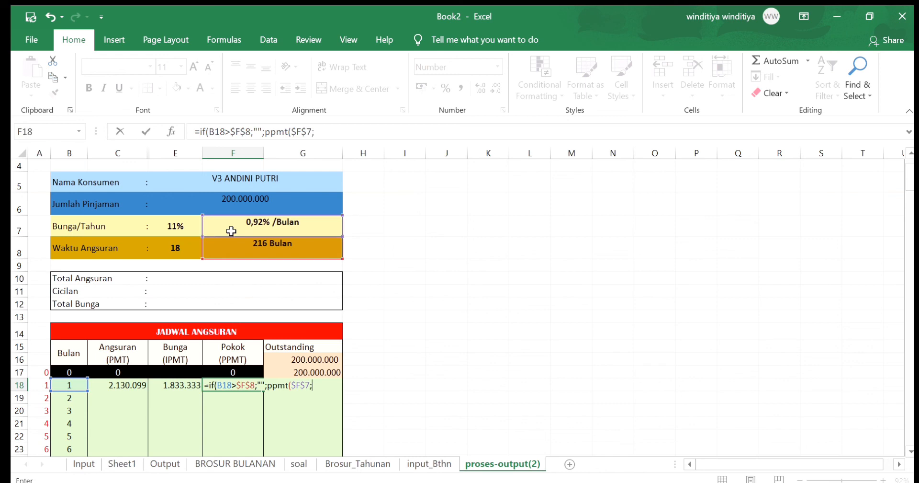
left_click(65, 386)
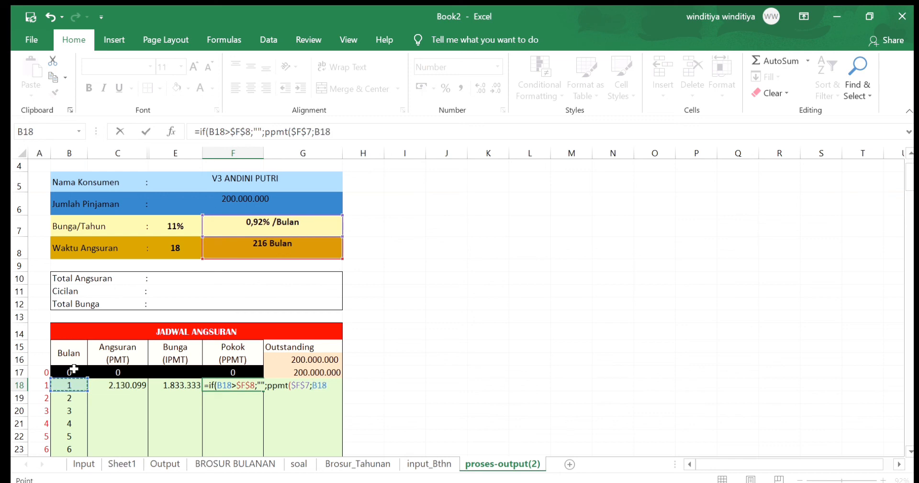
type(";")
left_click(239, 250)
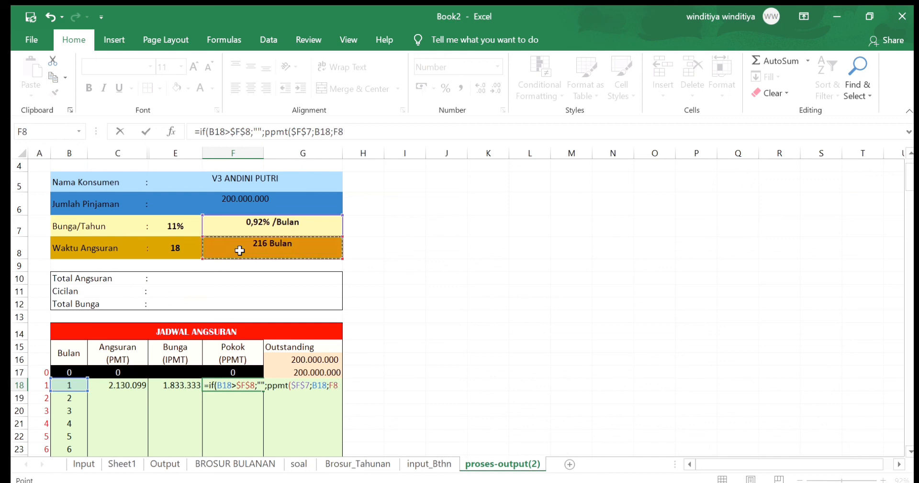
key("F4")
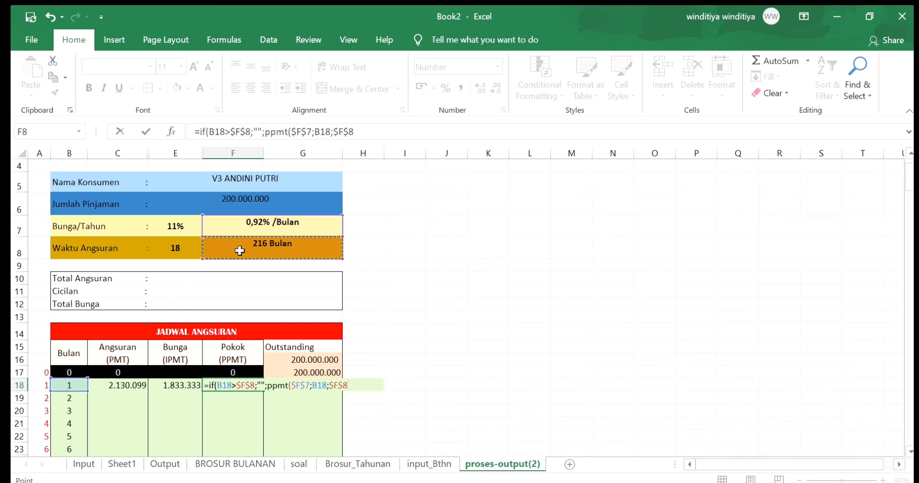
type(";-")
left_click(281, 359)
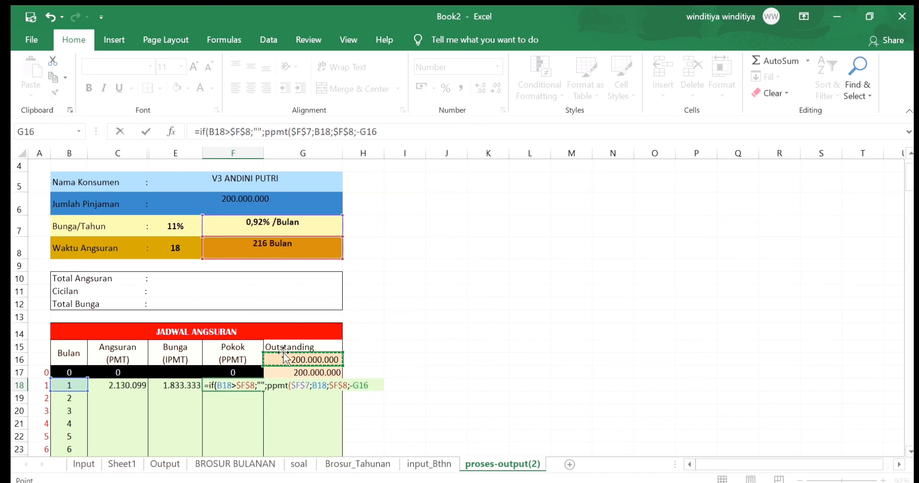
key("F4")
type("))")
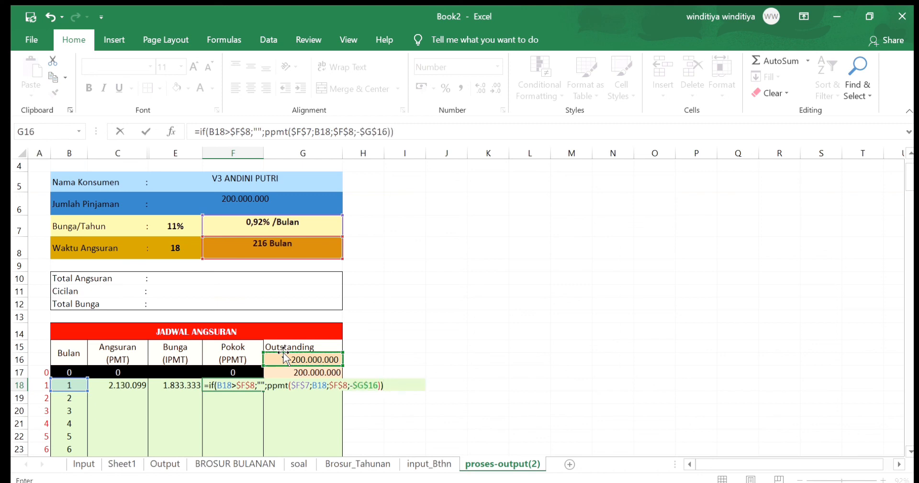
key("Return")
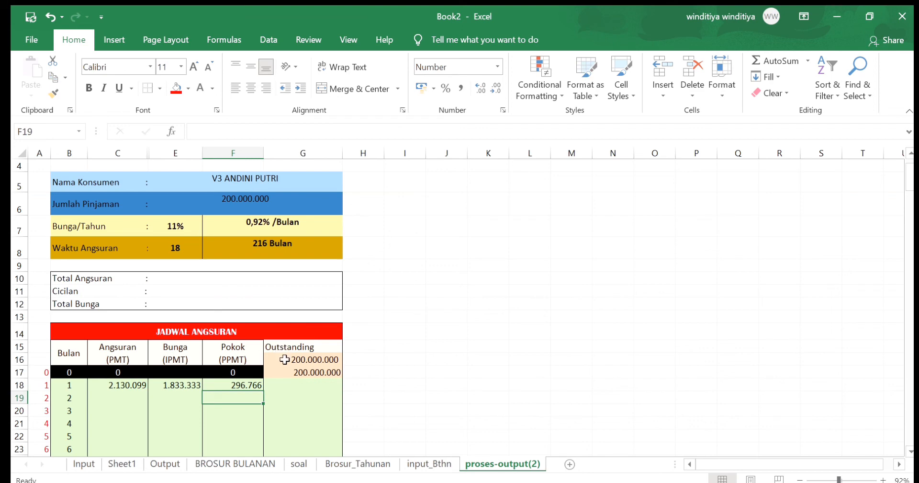
Calculate the month 1 Outstanding balance in G18 as G17 minus the Pokok in F18
left_click(293, 385)
type("=")
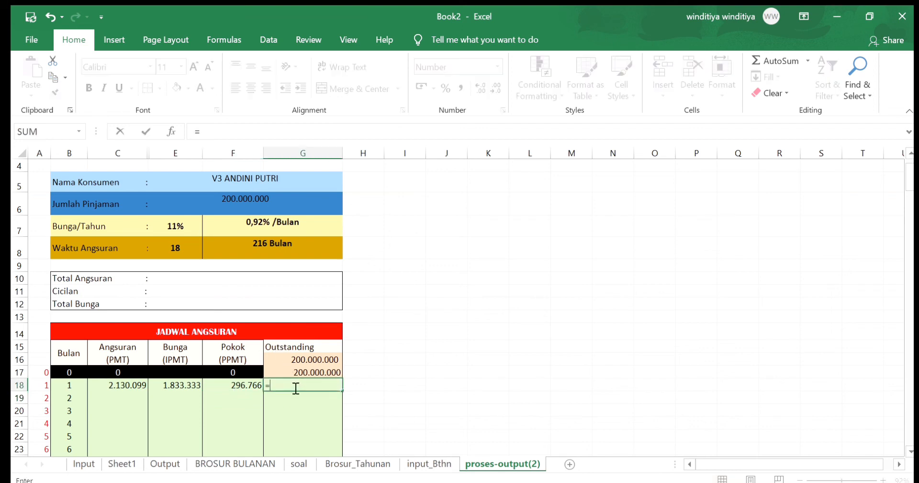
left_click(297, 373)
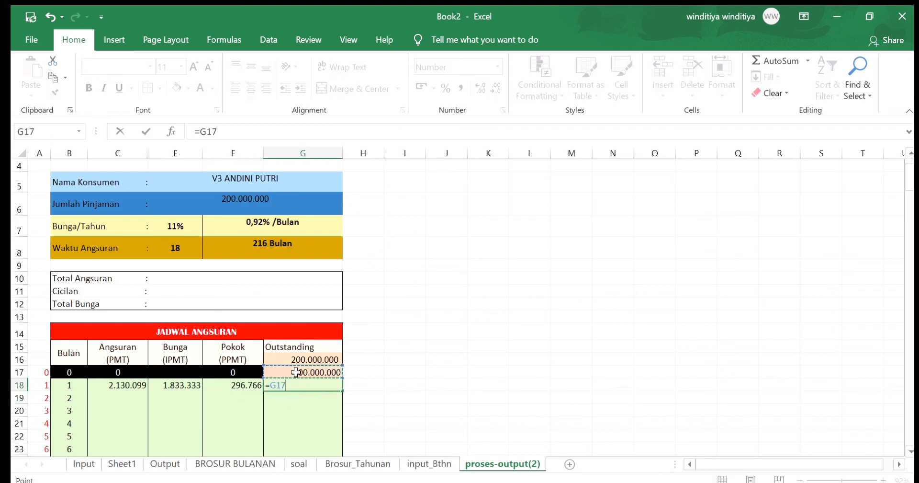
type("-")
left_click(237, 384)
key("Return")
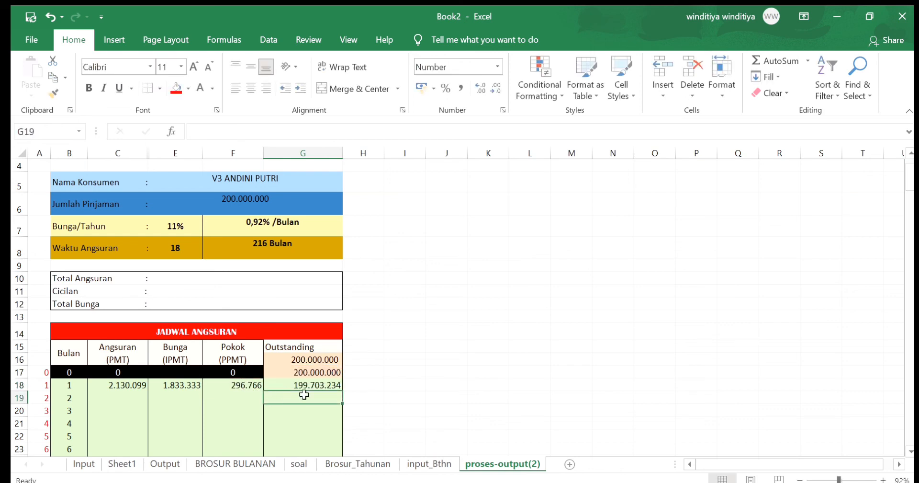
Fill the month 1 formulas in C18:G18 down through all months of the Jadwal Angsuran and review the filled rows
left_click(368, 386)
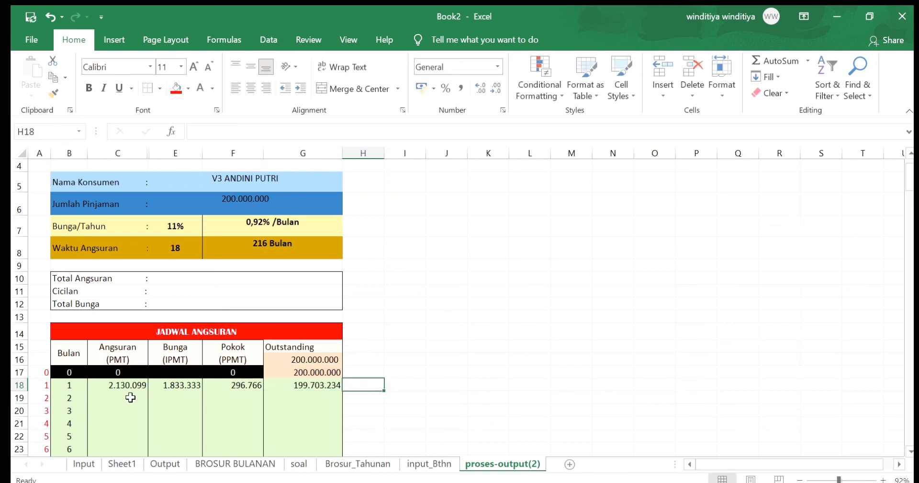
left_click_drag(128, 384, 319, 383)
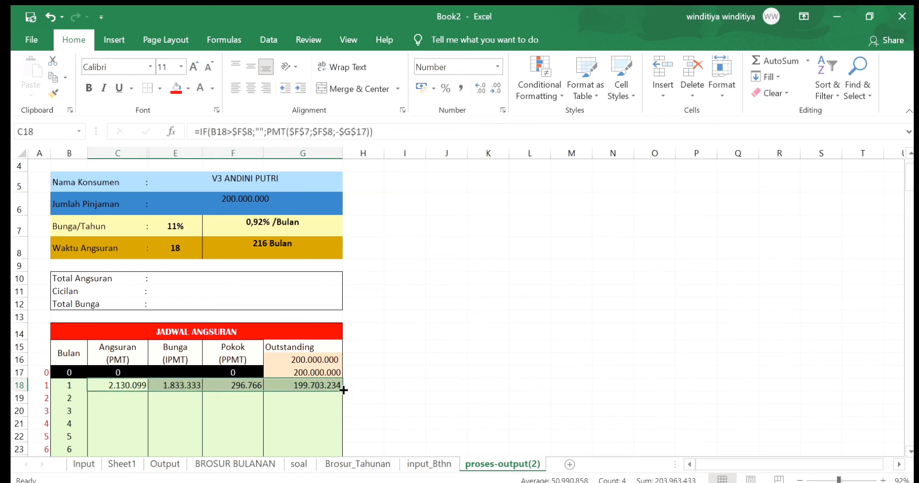
double_click(344, 390)
scroll(315, 395, "down", 4)
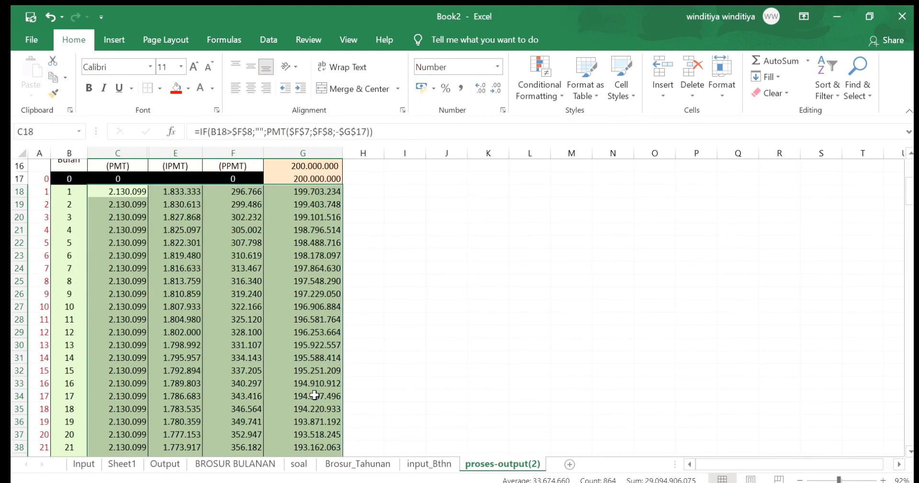
scroll(315, 394, "down", 10)
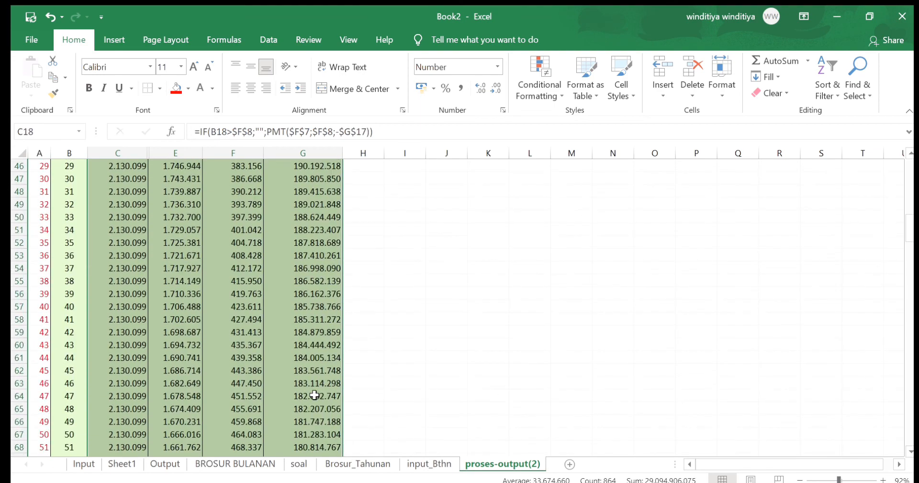
scroll(315, 394, "down", 17)
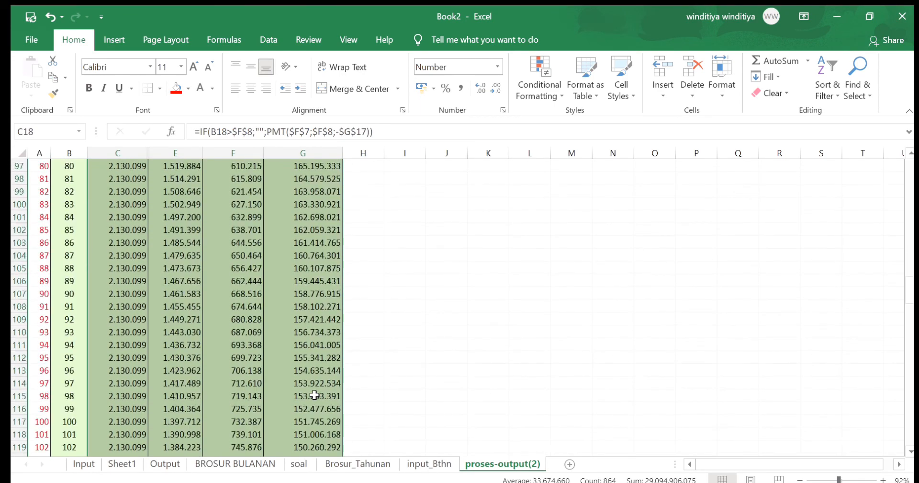
Total the Angsuran column in C234 at the end of the schedule with AutoSum, using =SUM(C17:C233)
scroll(315, 394, "down", 17)
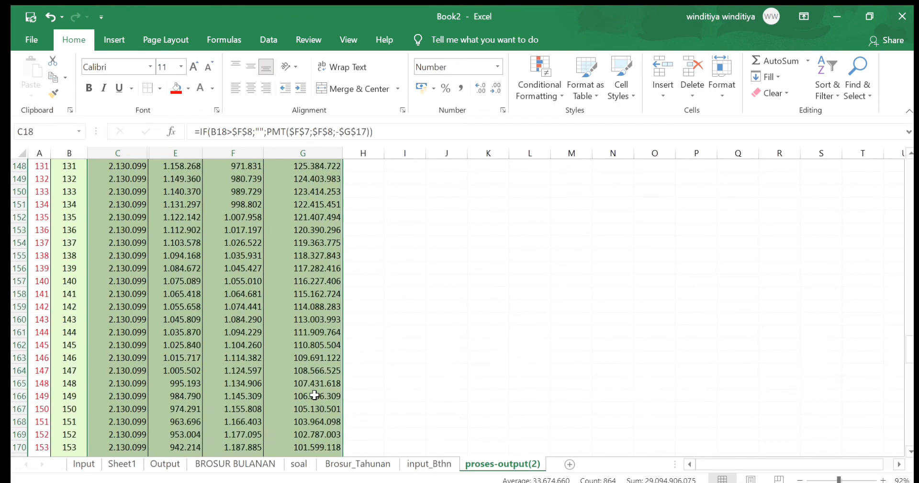
scroll(315, 395, "down", 18)
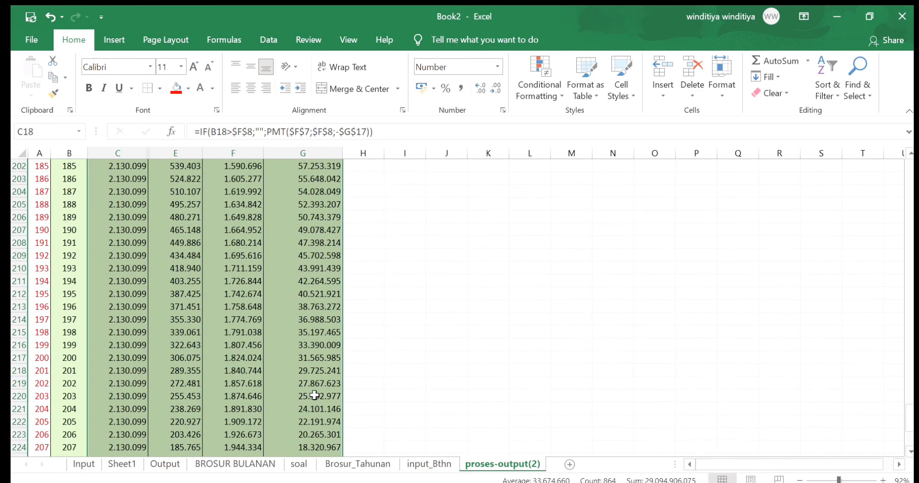
scroll(314, 395, "down", 4)
left_click(289, 429)
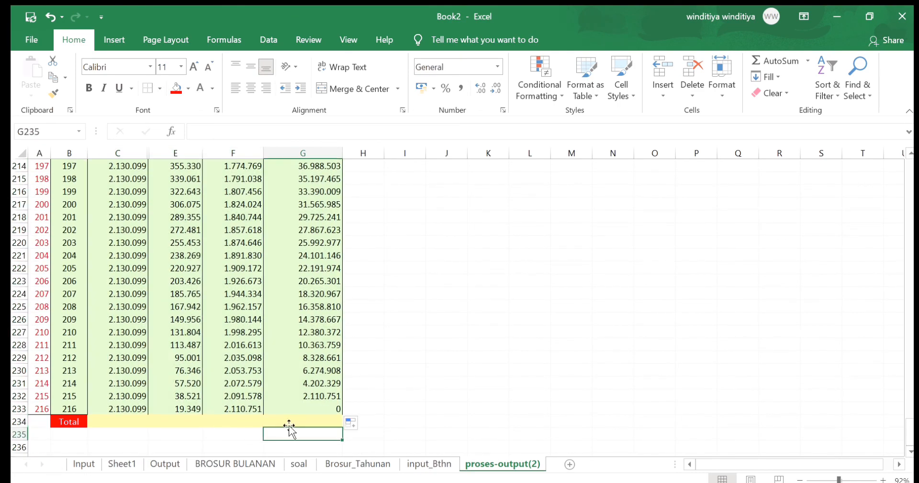
left_click(137, 423)
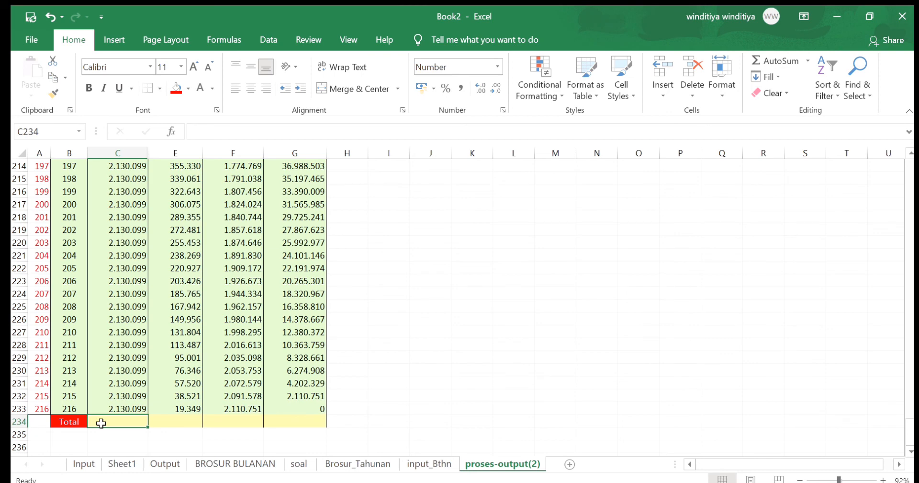
left_click(762, 62)
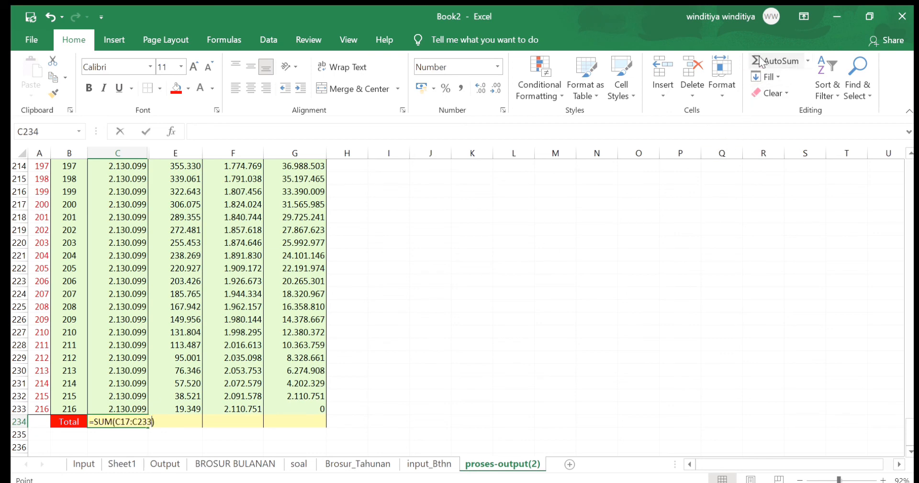
key("Return")
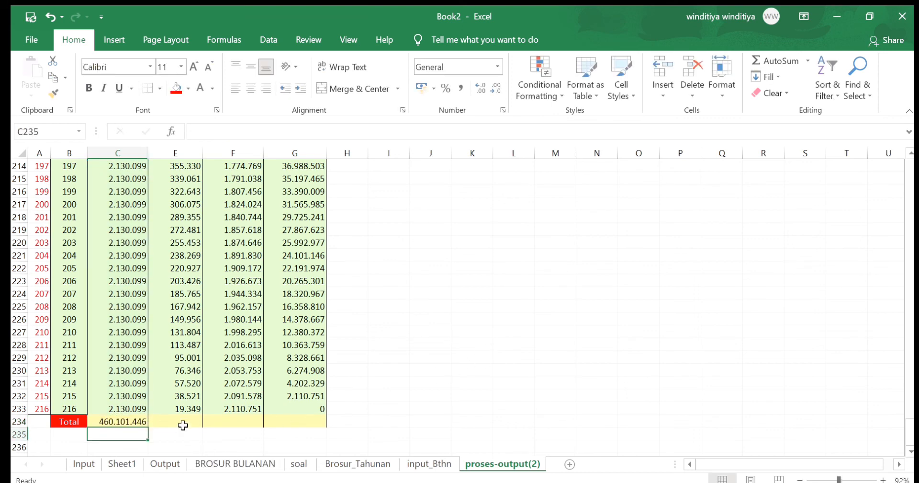
Copy the Total formula from C234 across to the Bunga and Pokok columns, through F234
left_click(134, 420)
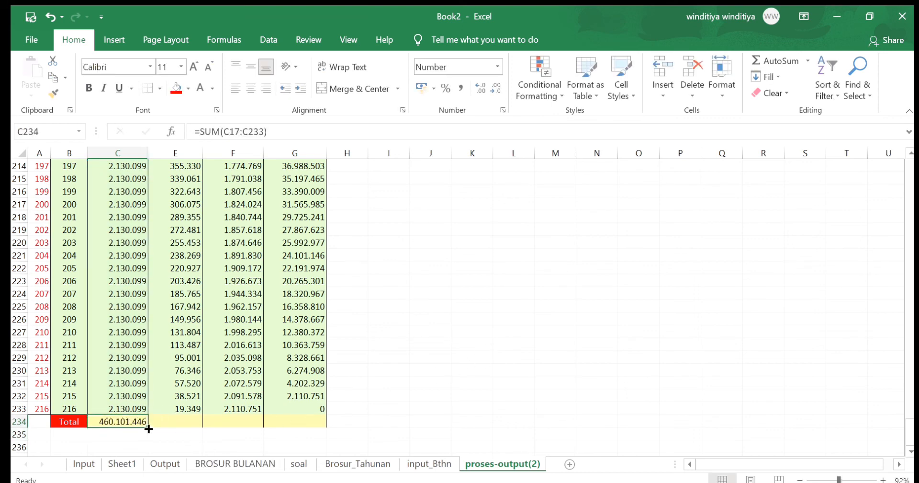
left_click_drag(148, 429, 242, 422)
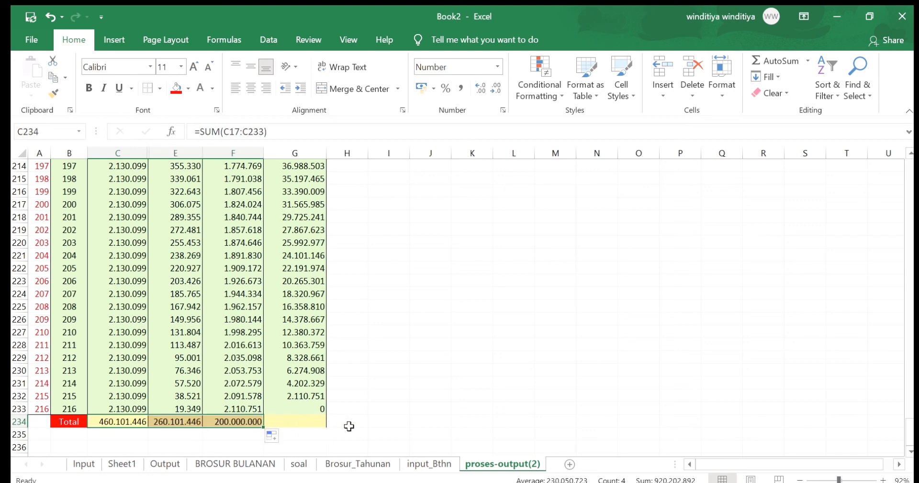
left_click(234, 441)
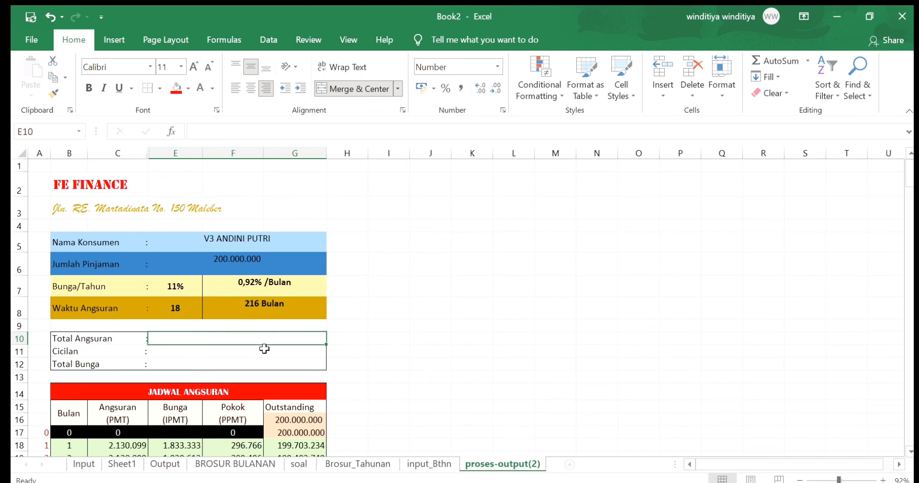
Link Total Angsuran in E10 to the schedule's Angsuran total with =C234
type("=")
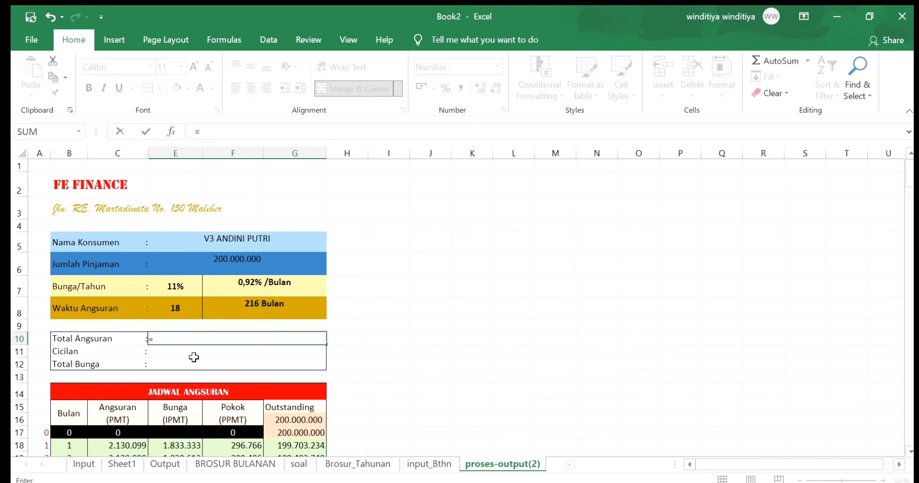
left_click_drag(910, 179, 910, 431)
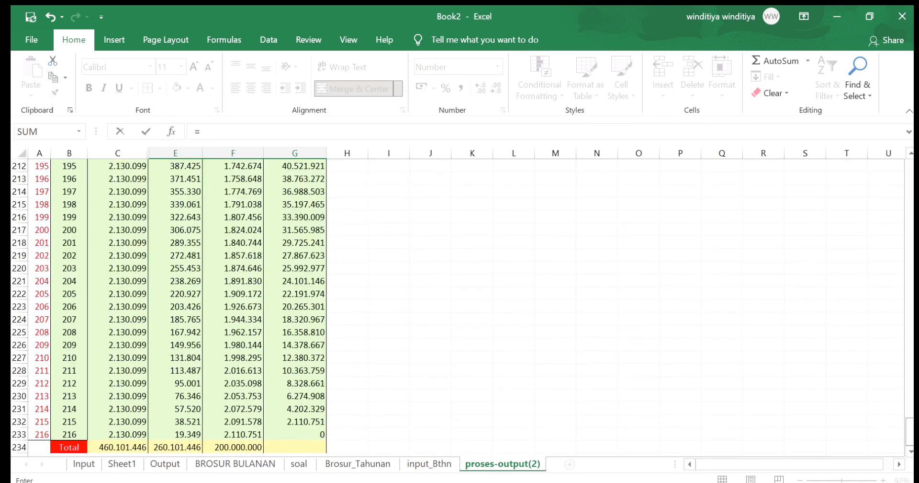
left_click(140, 445)
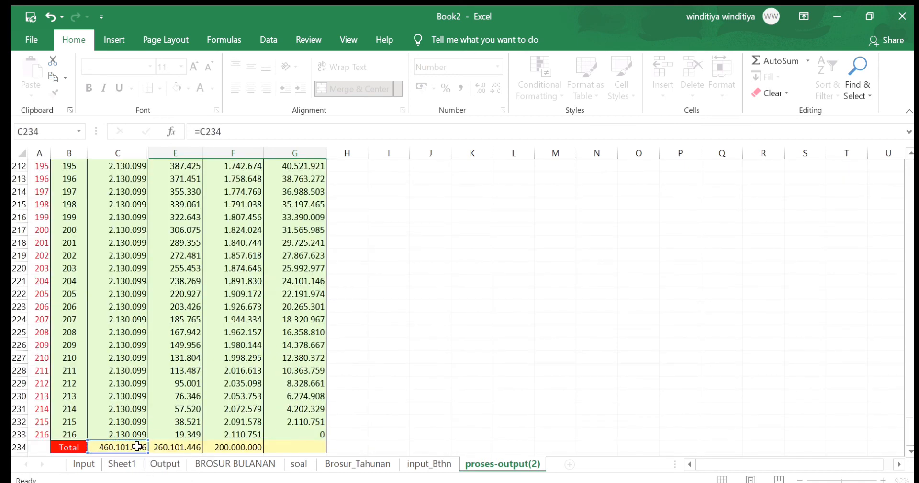
key("Return")
Link Cicilan in E11 to the month 1 Angsuran with =C18
scroll(211, 333, "up", 2)
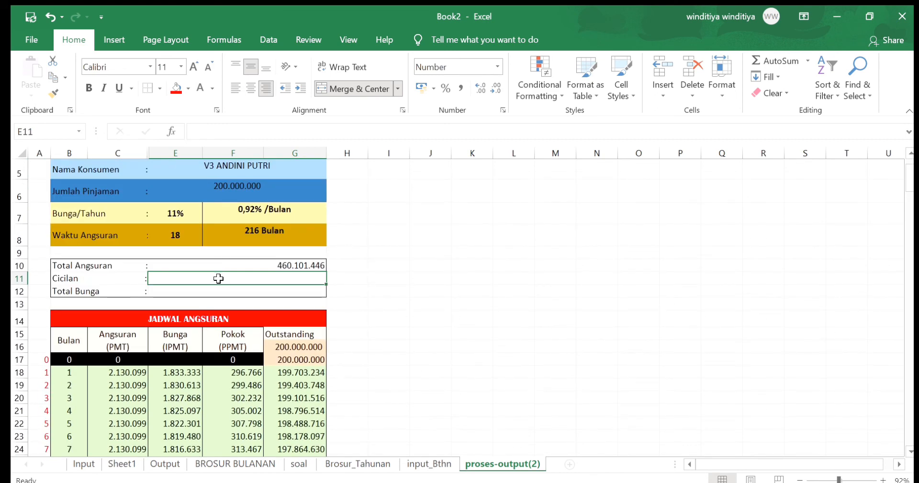
type("=")
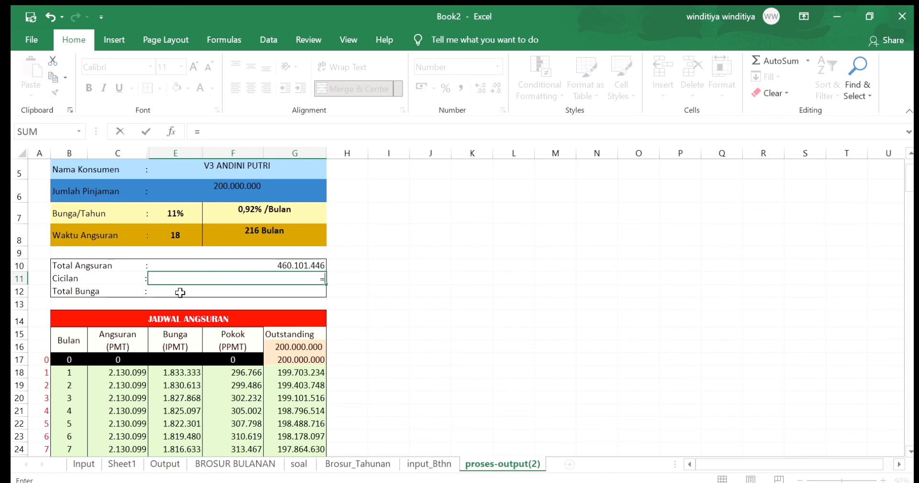
left_click(128, 374)
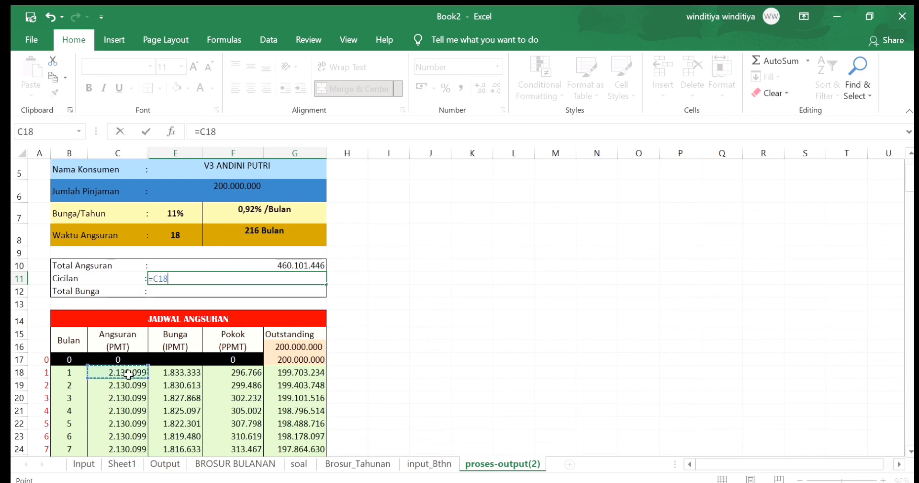
key("Return")
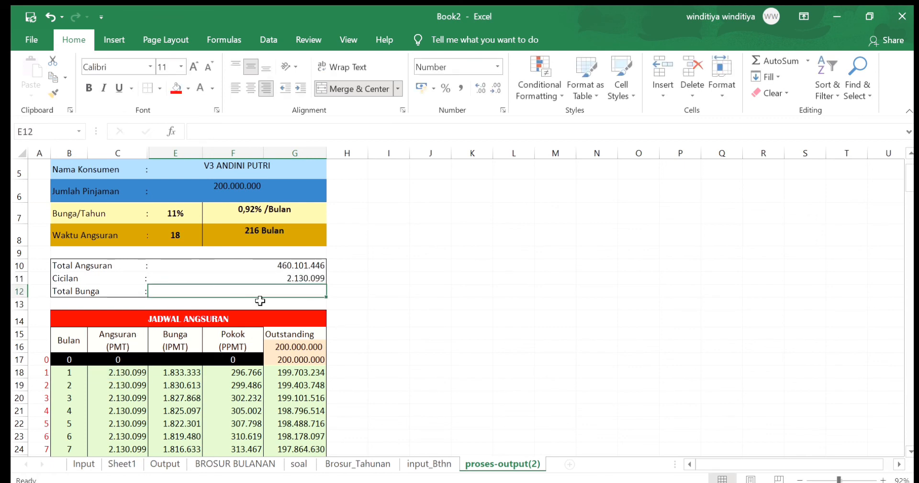
Link Total Bunga in E12 to the schedule's Bunga total with =E234
type("=")
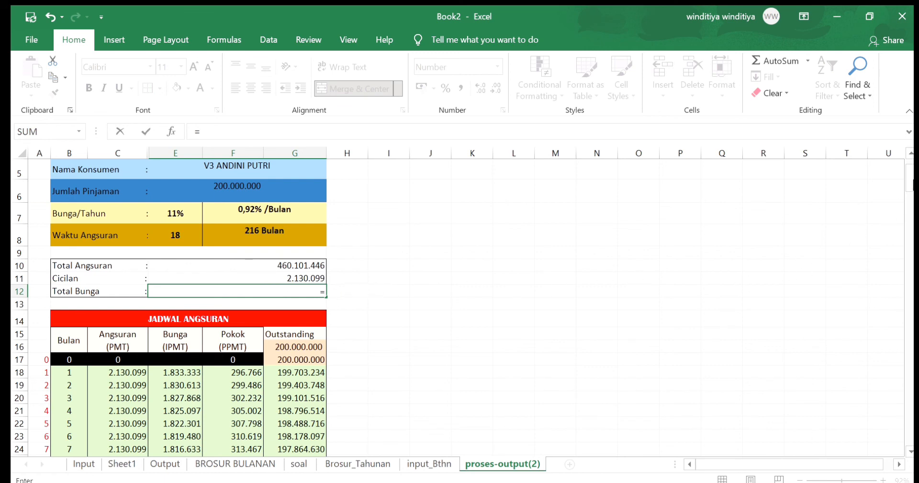
left_click_drag(909, 187, 909, 186)
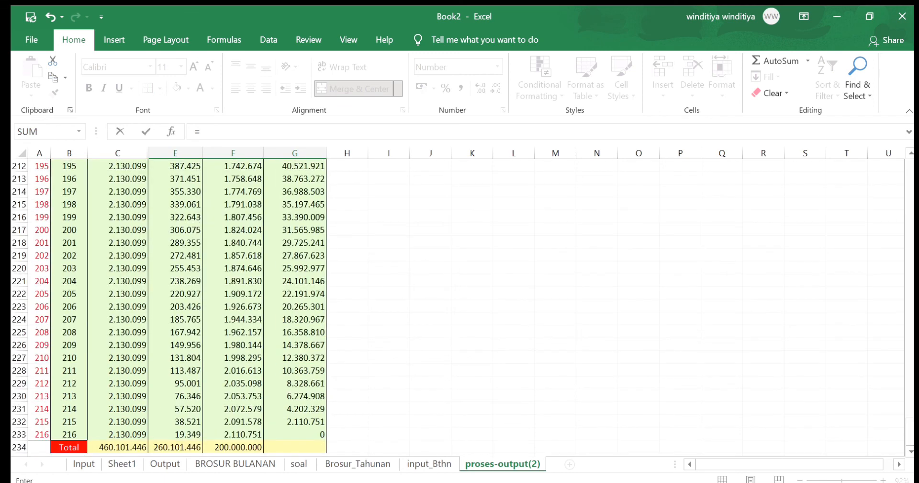
left_click(180, 448)
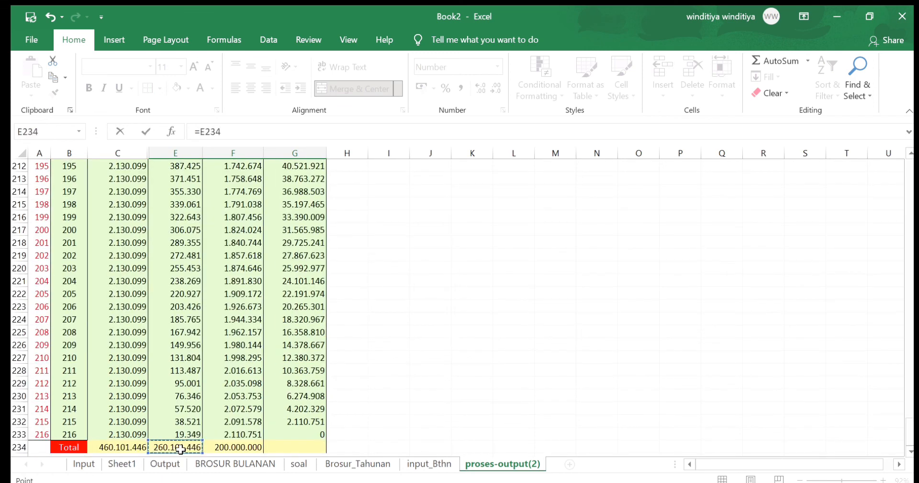
key("Return")
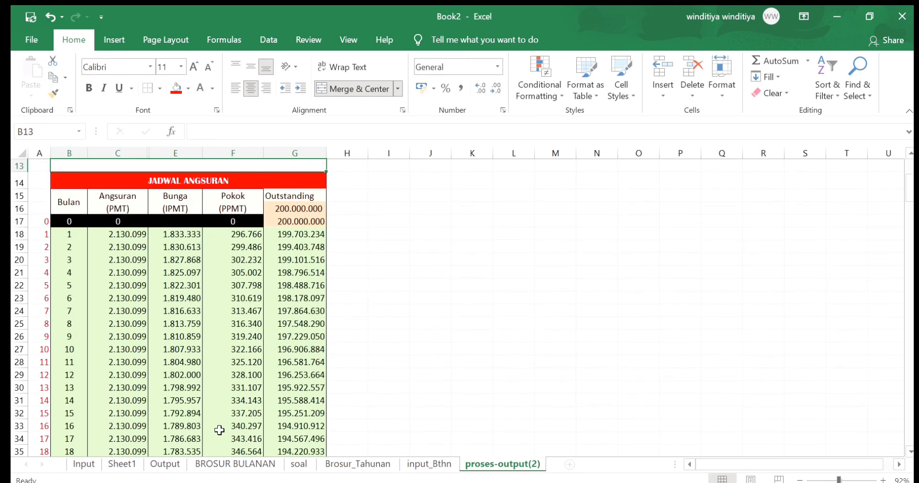
Apply a yellow fill to the Total Angsuran, Cicilan and Total Bunga block in rows 10 to 12 and review the sheet
scroll(219, 430, "up", 4)
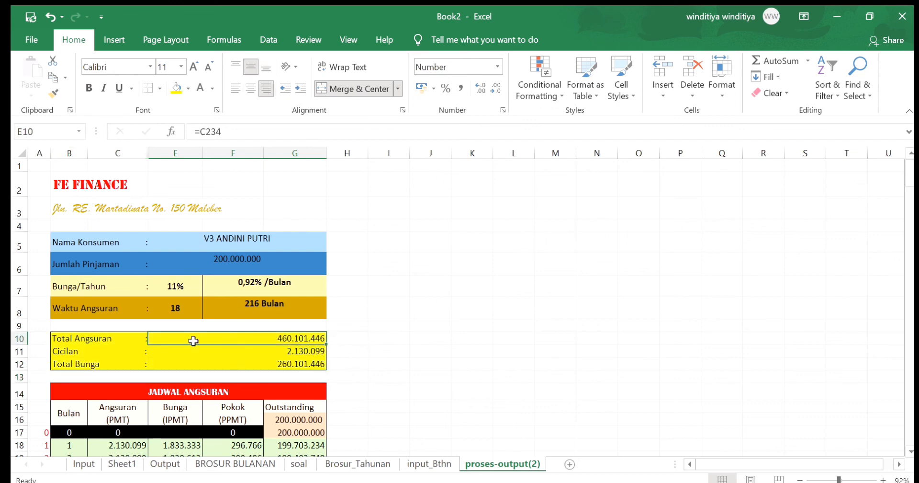
left_click(347, 301)
scroll(339, 304, "down", 4)
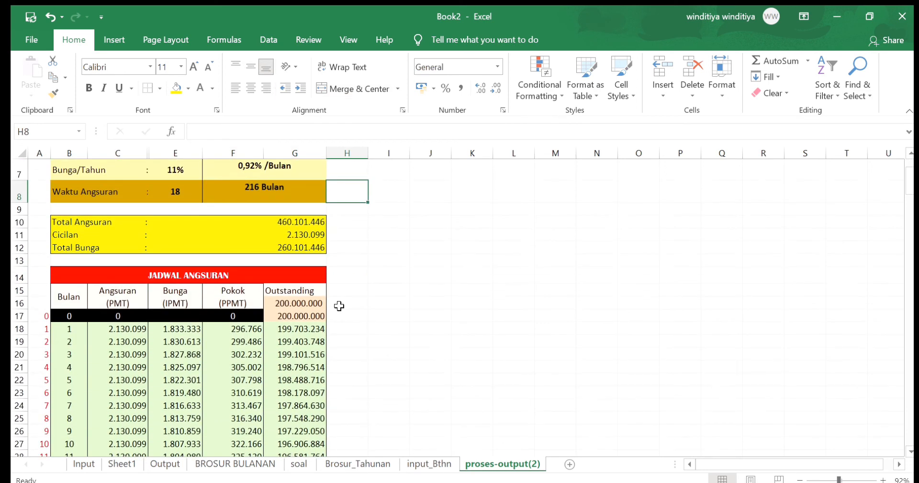
scroll(339, 306, "up", 4)
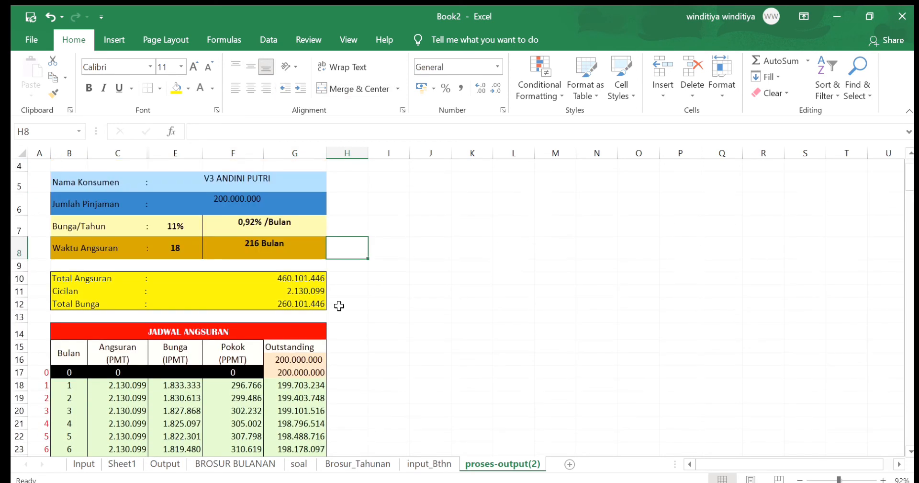